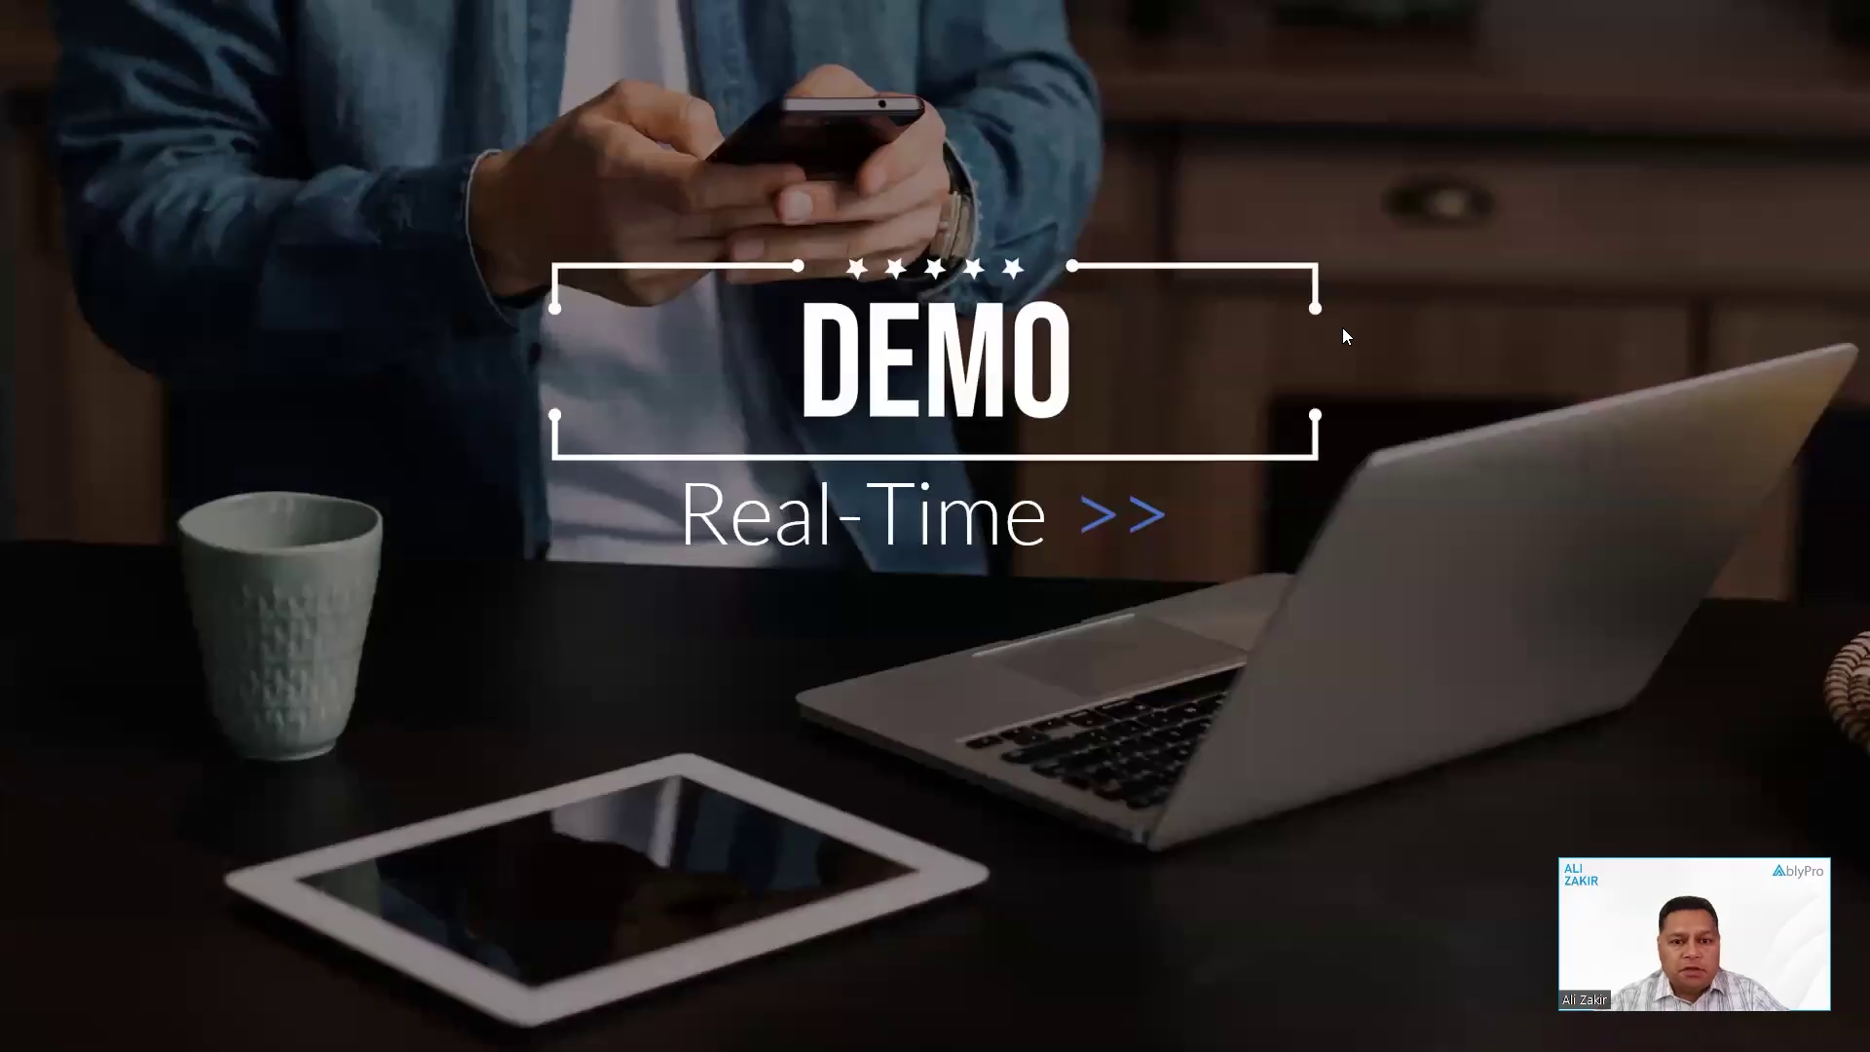
- Open the second user's detail record from the All Users list in Setup
{"action": "key", "text": "alt+Tab"}
{"action": "key", "text": "alt+Tab"}
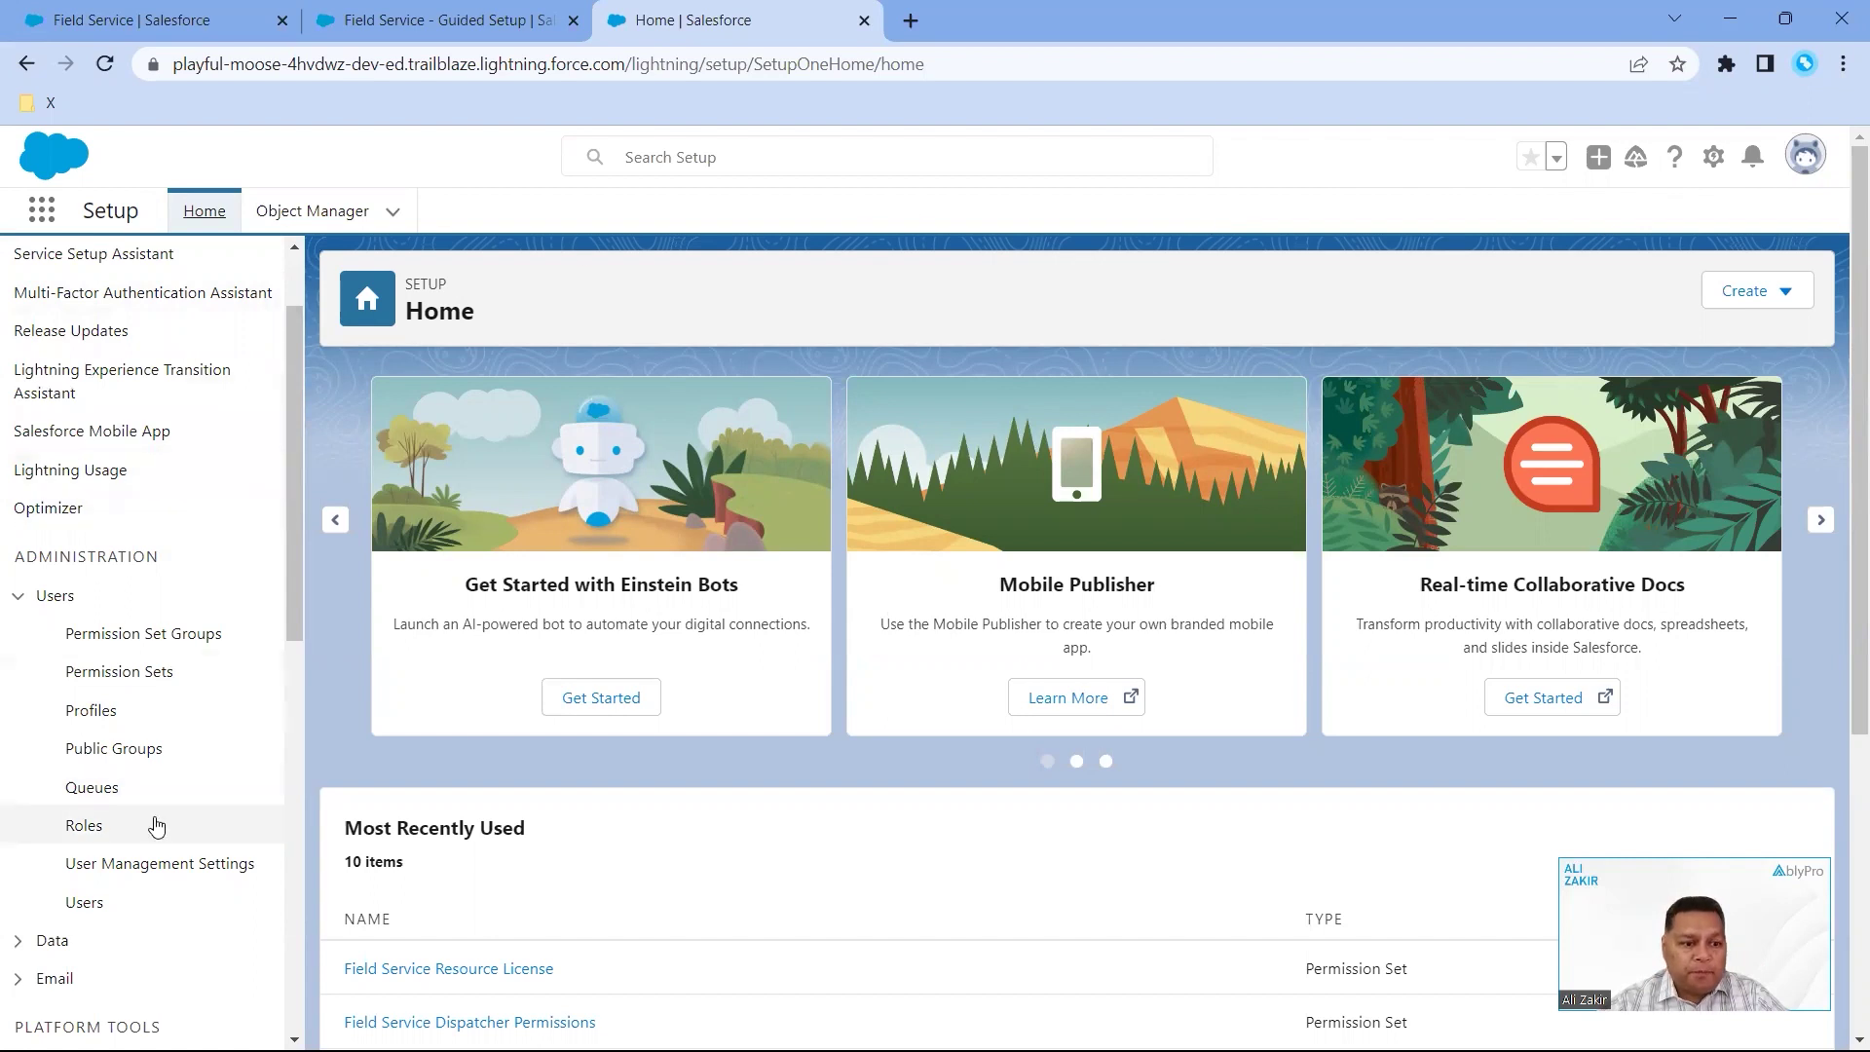
{"action": "left_click", "coordinate": [119, 904]}
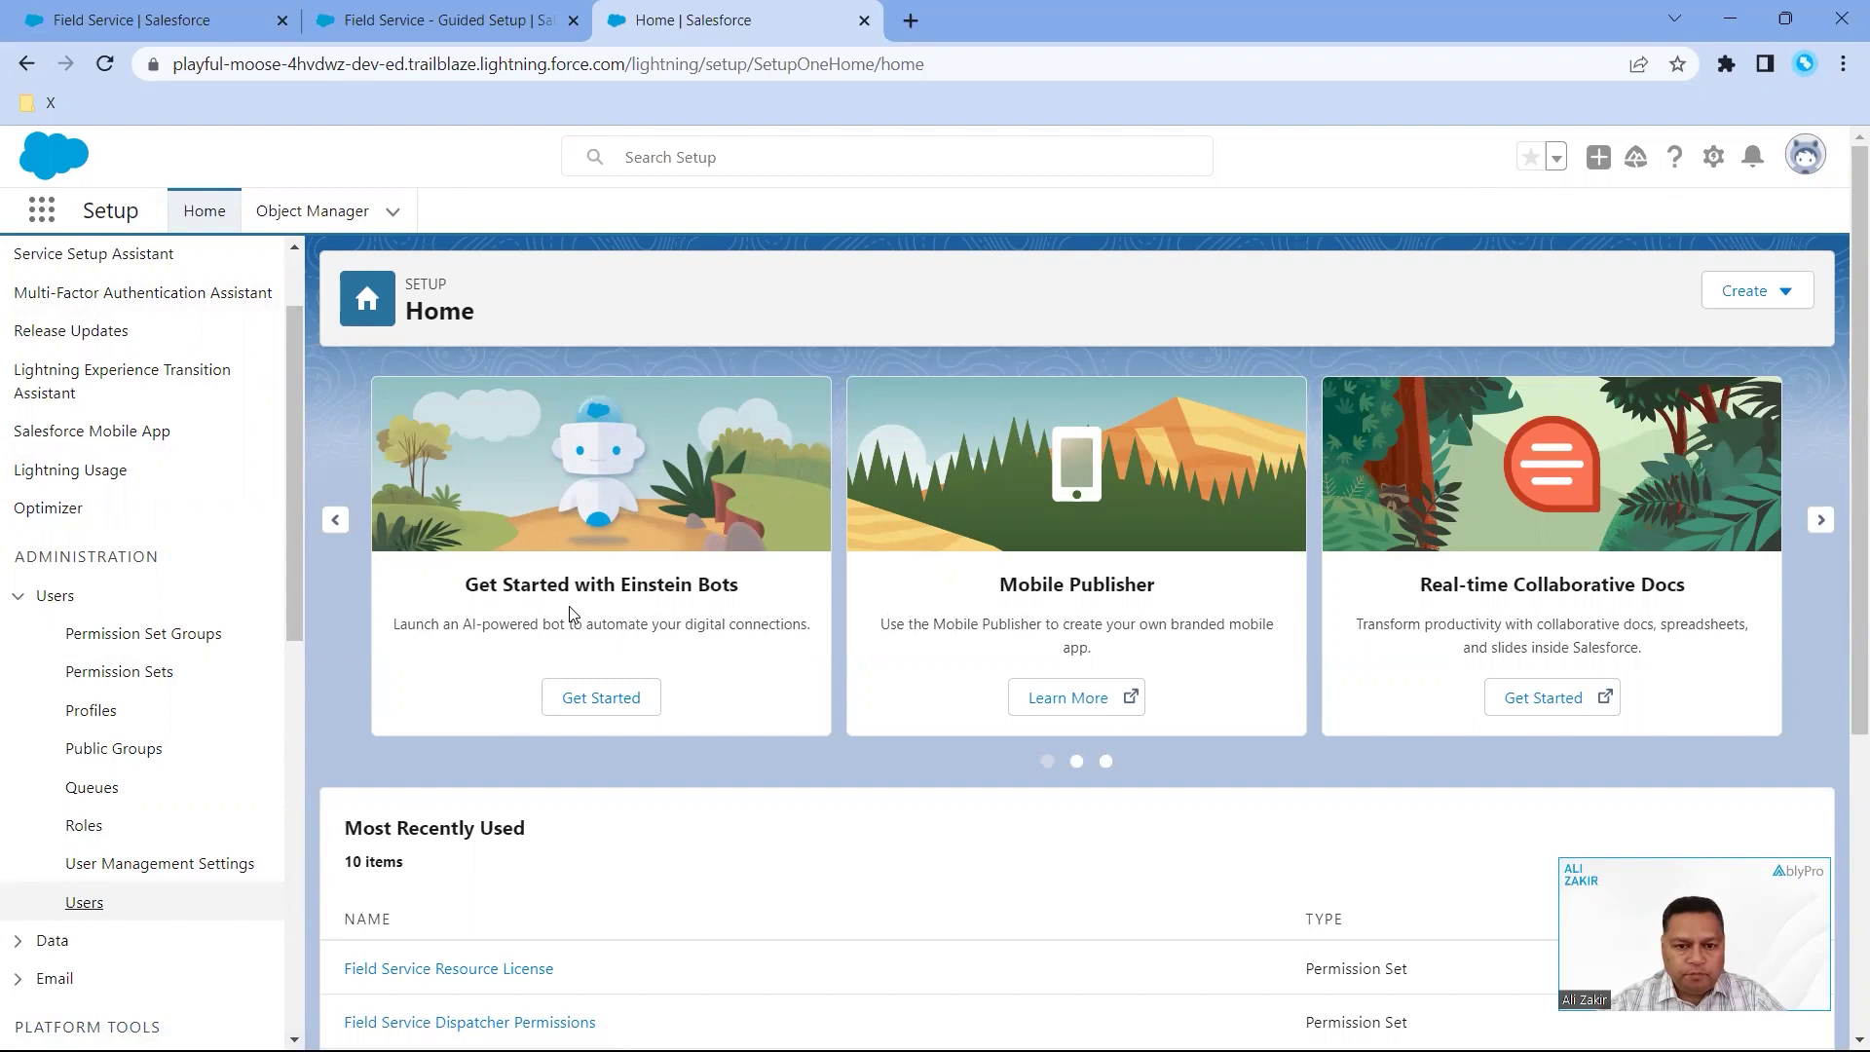
{"action": "left_click", "coordinate": [87, 906]}
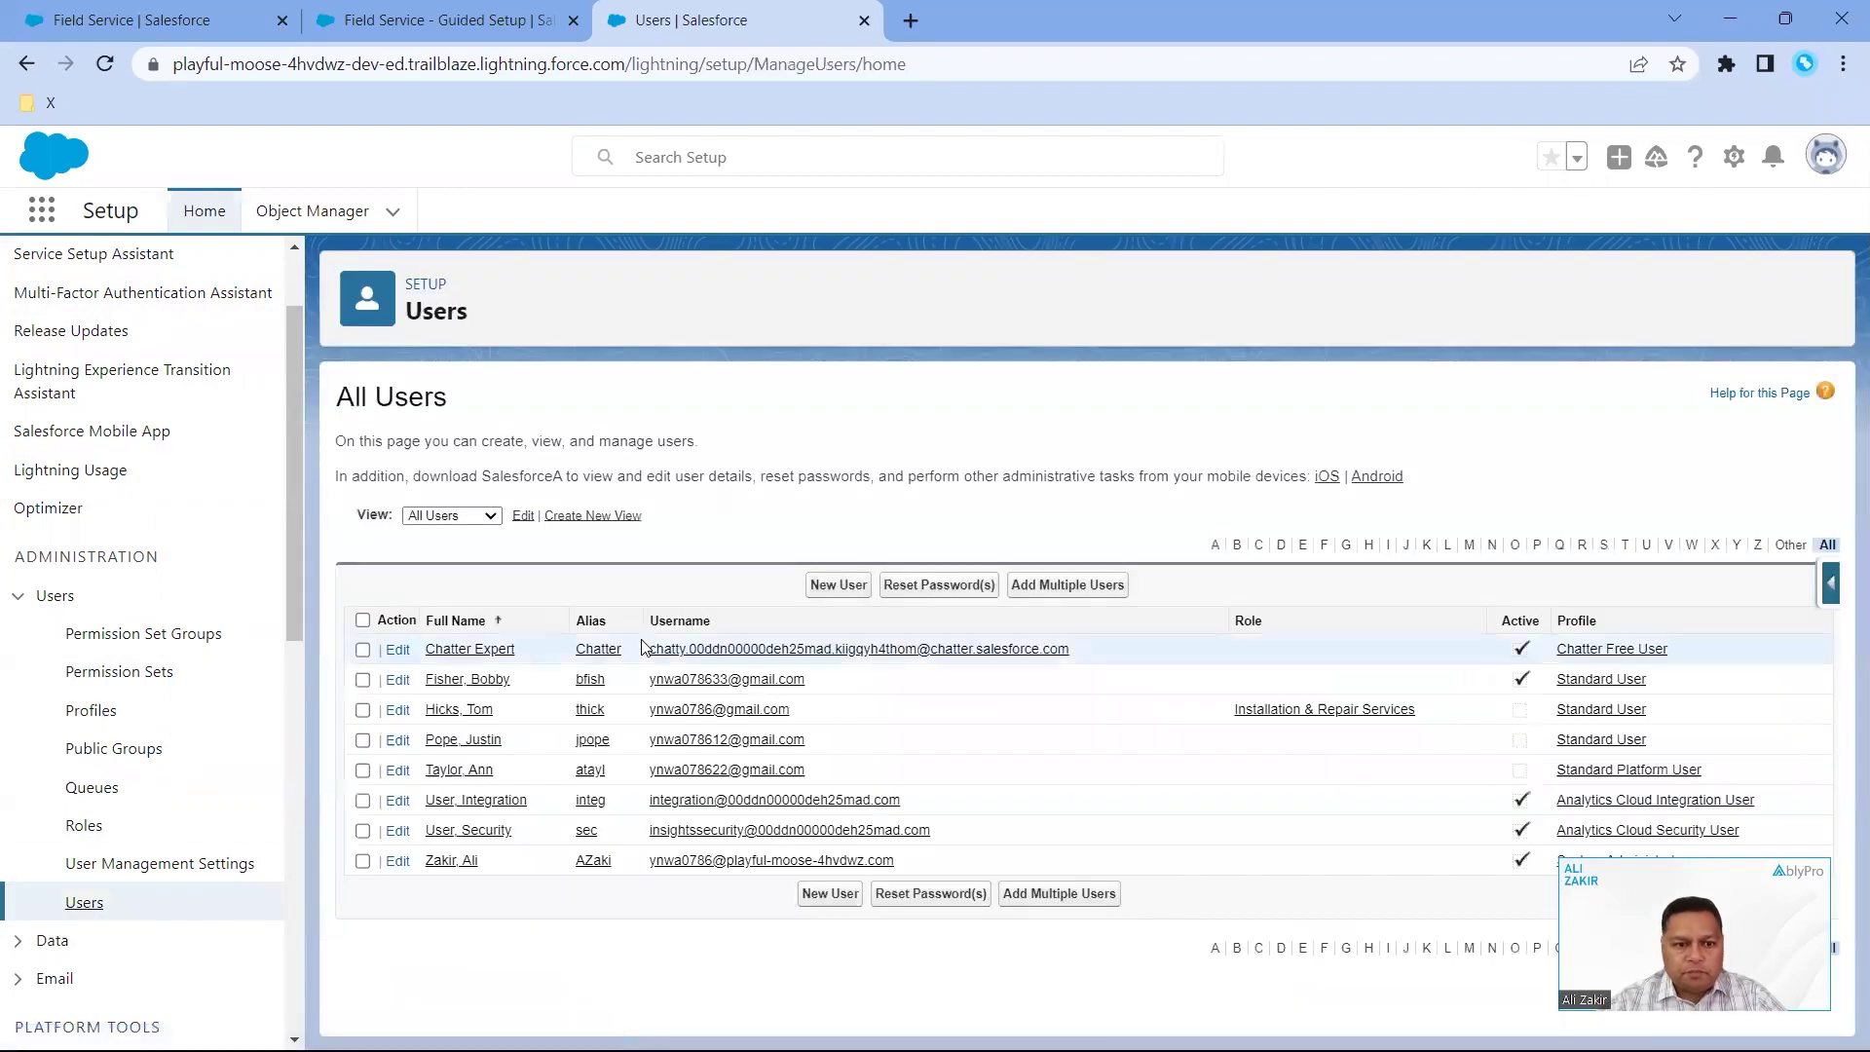
{"action": "left_click", "coordinate": [491, 687]}
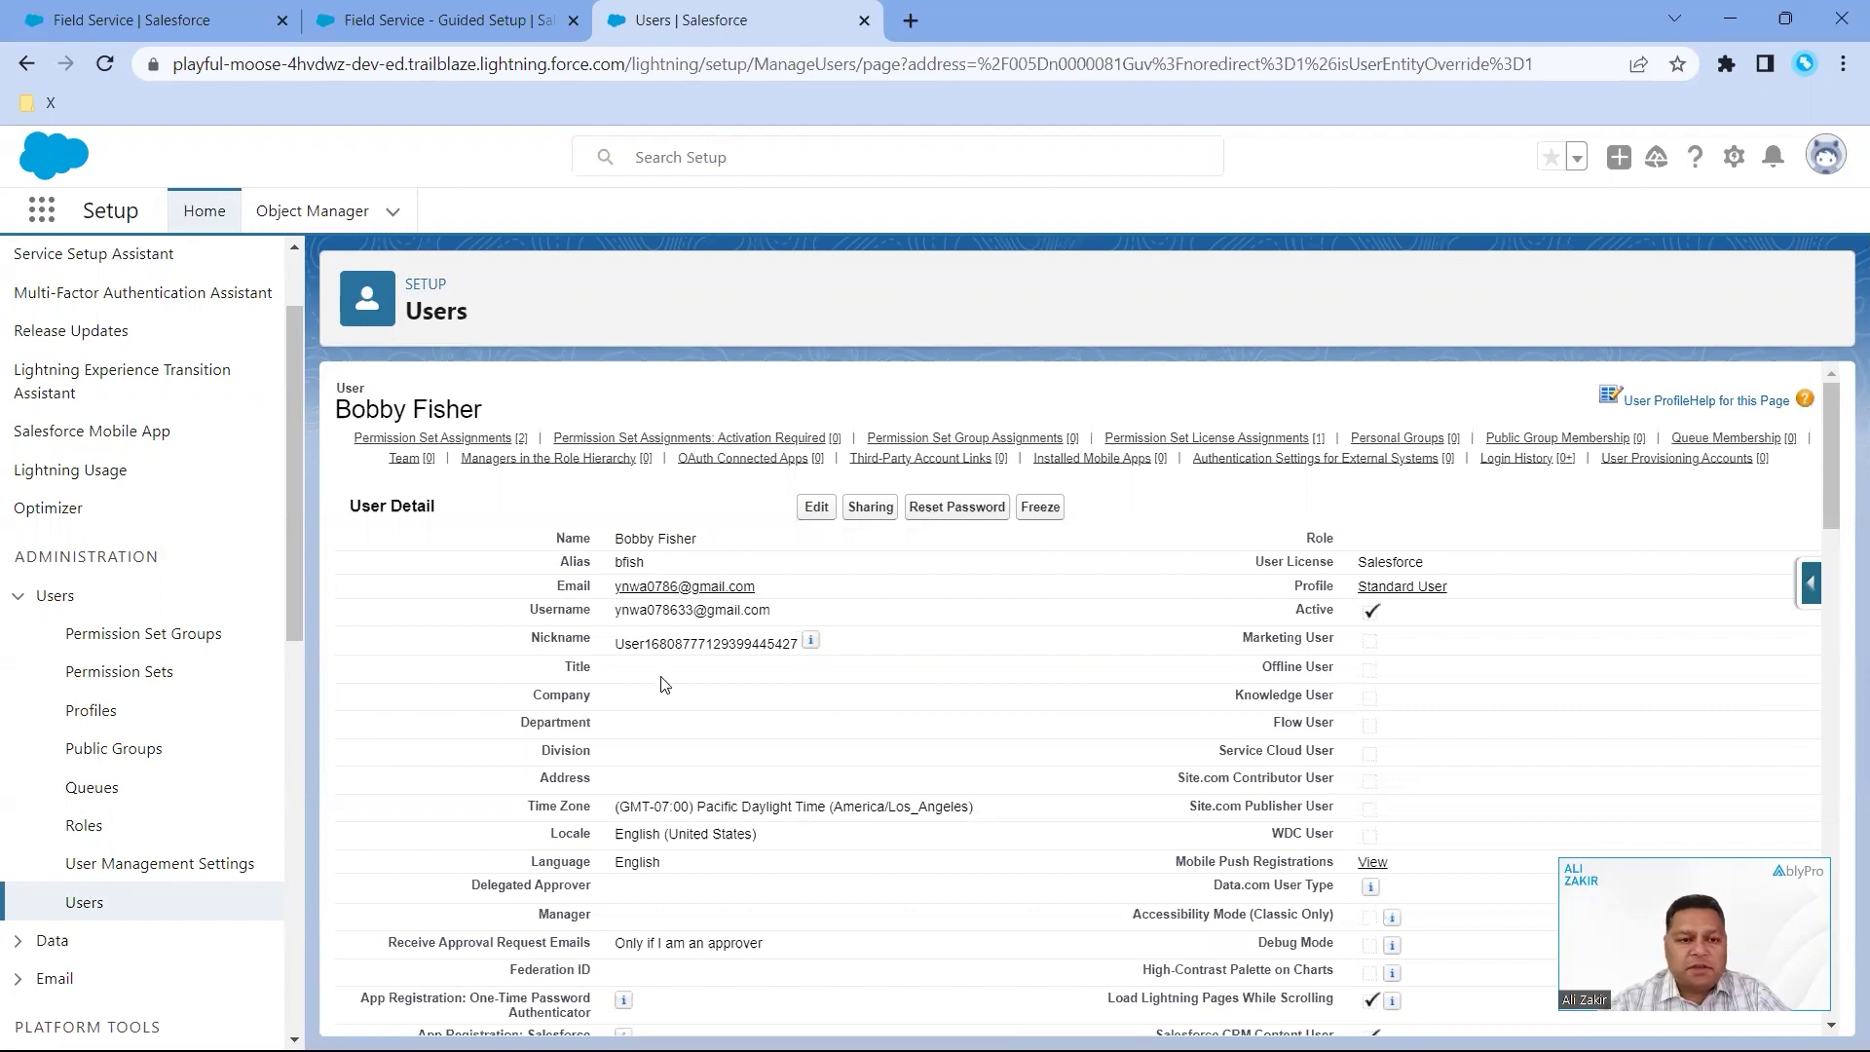
- Enable the Field Service Resource License and Field Service Resource Permissions permission sets and save
{"action": "left_click", "coordinate": [479, 440]}
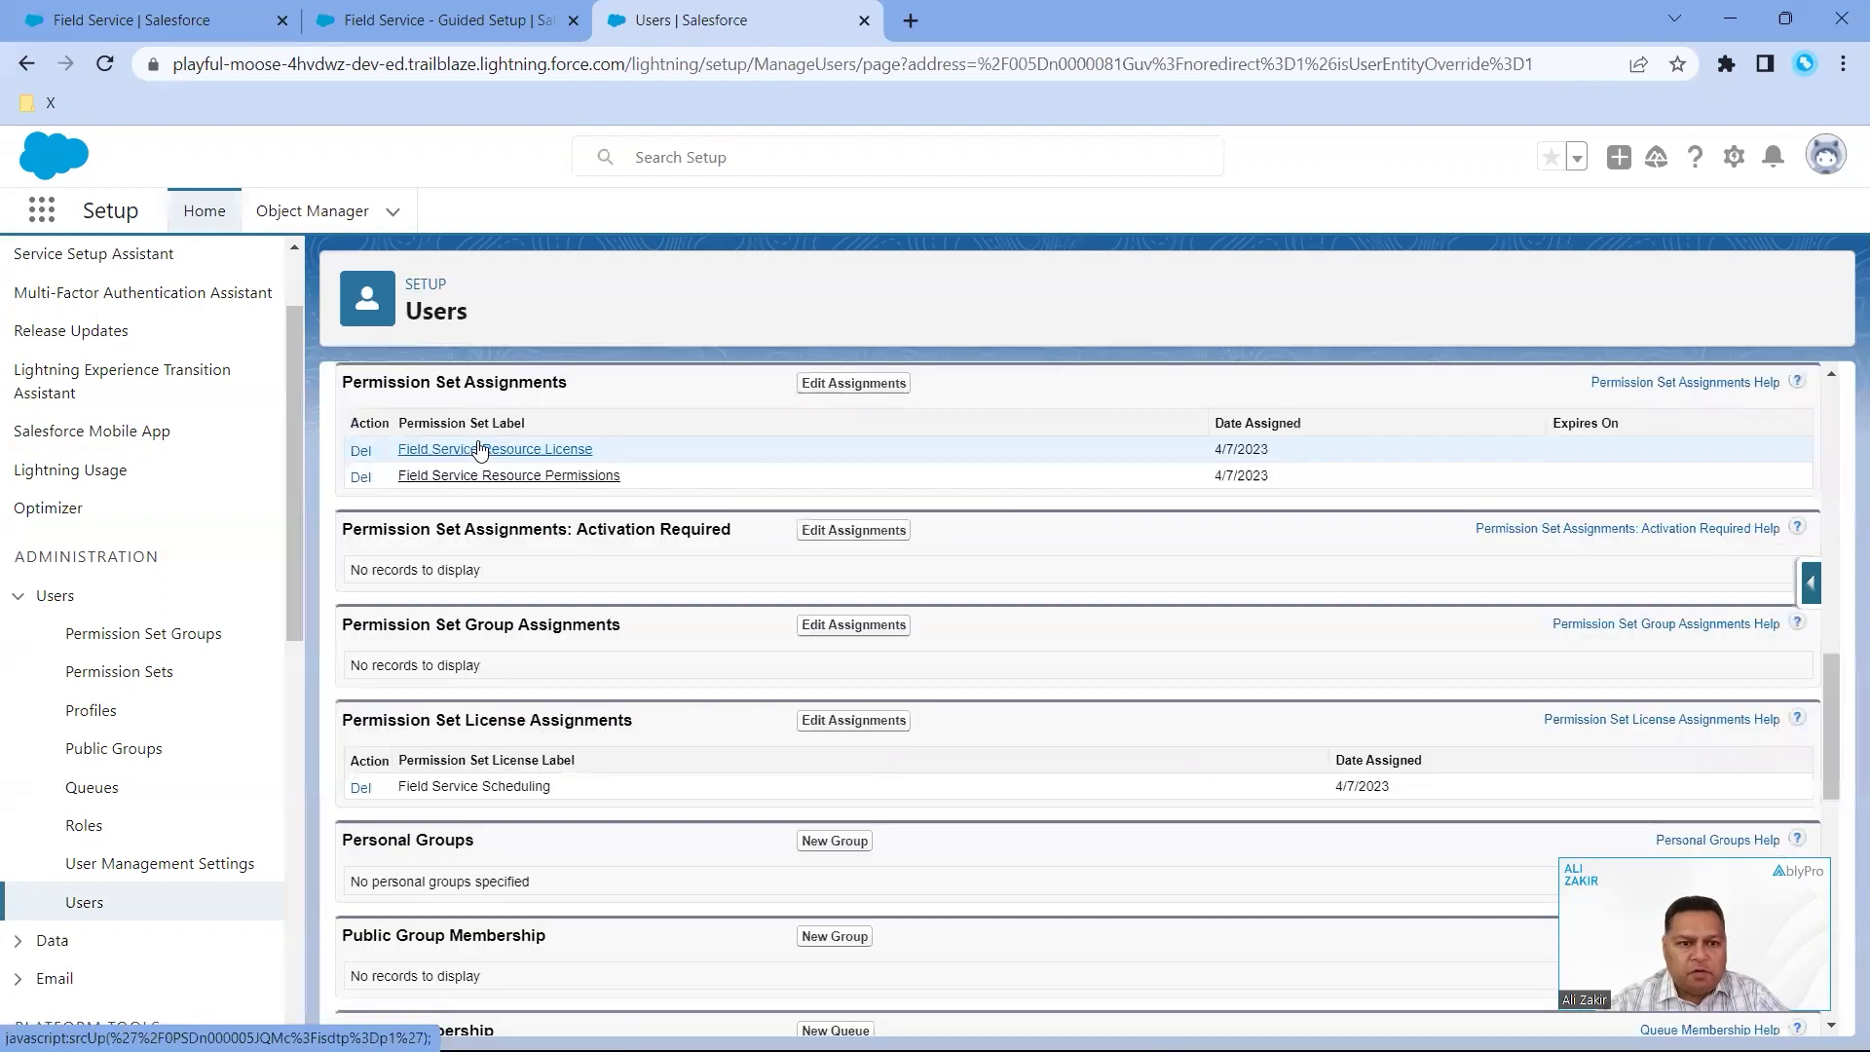
{"action": "left_click", "coordinate": [855, 385]}
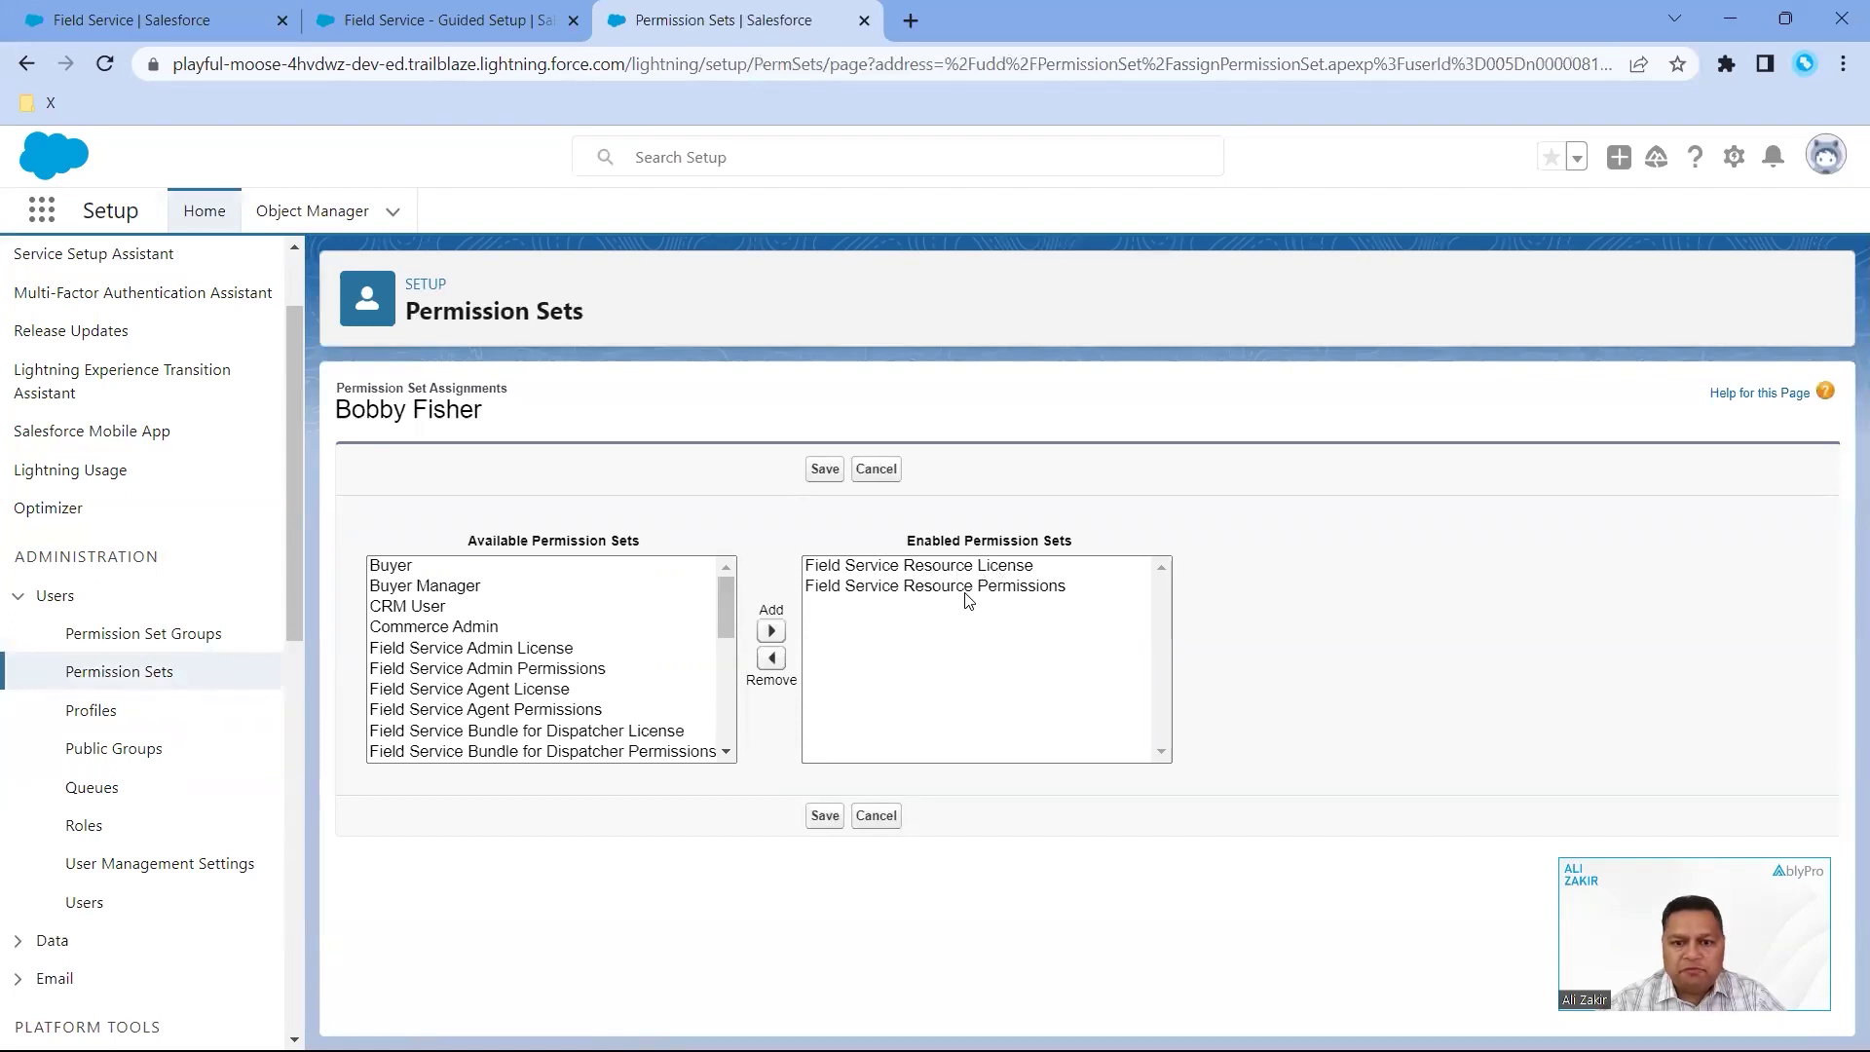
{"action": "left_click", "coordinate": [825, 817]}
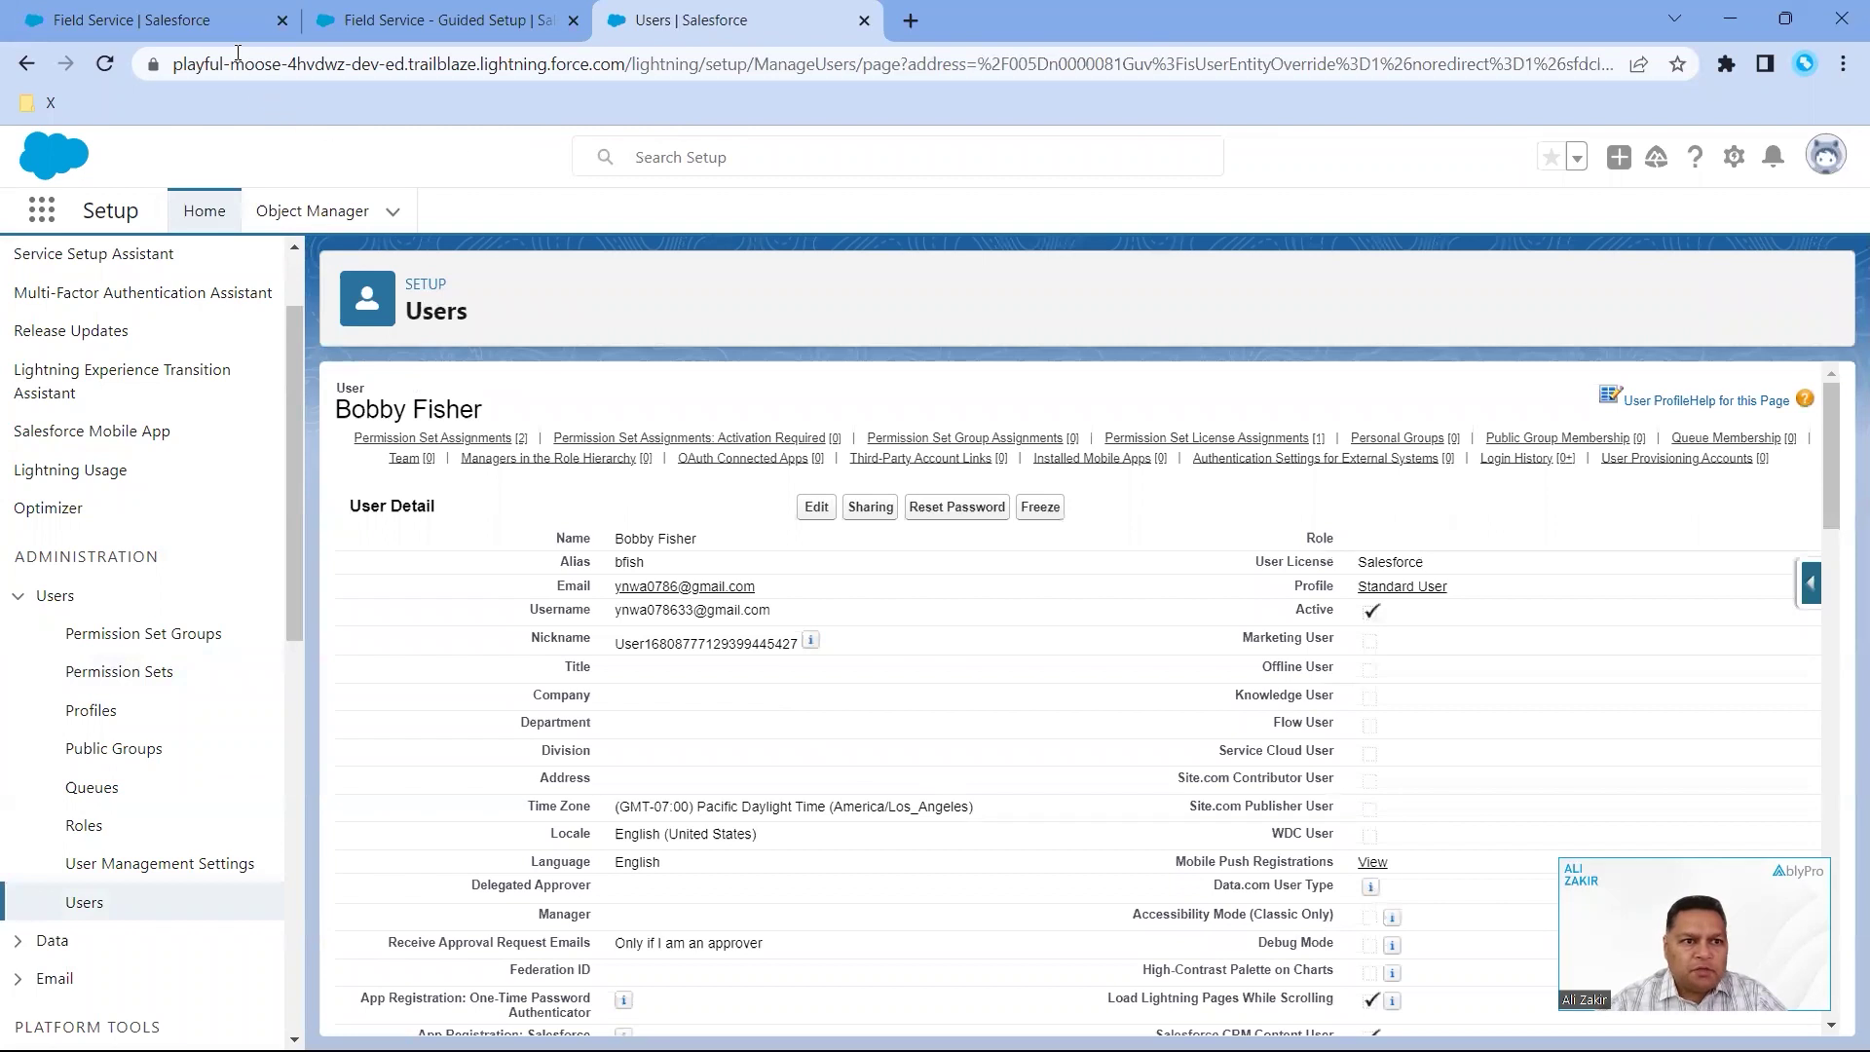
- Launch the Field Service app via an App Launcher search for 'field' and show Service Resources
{"action": "left_click", "coordinate": [210, 20]}
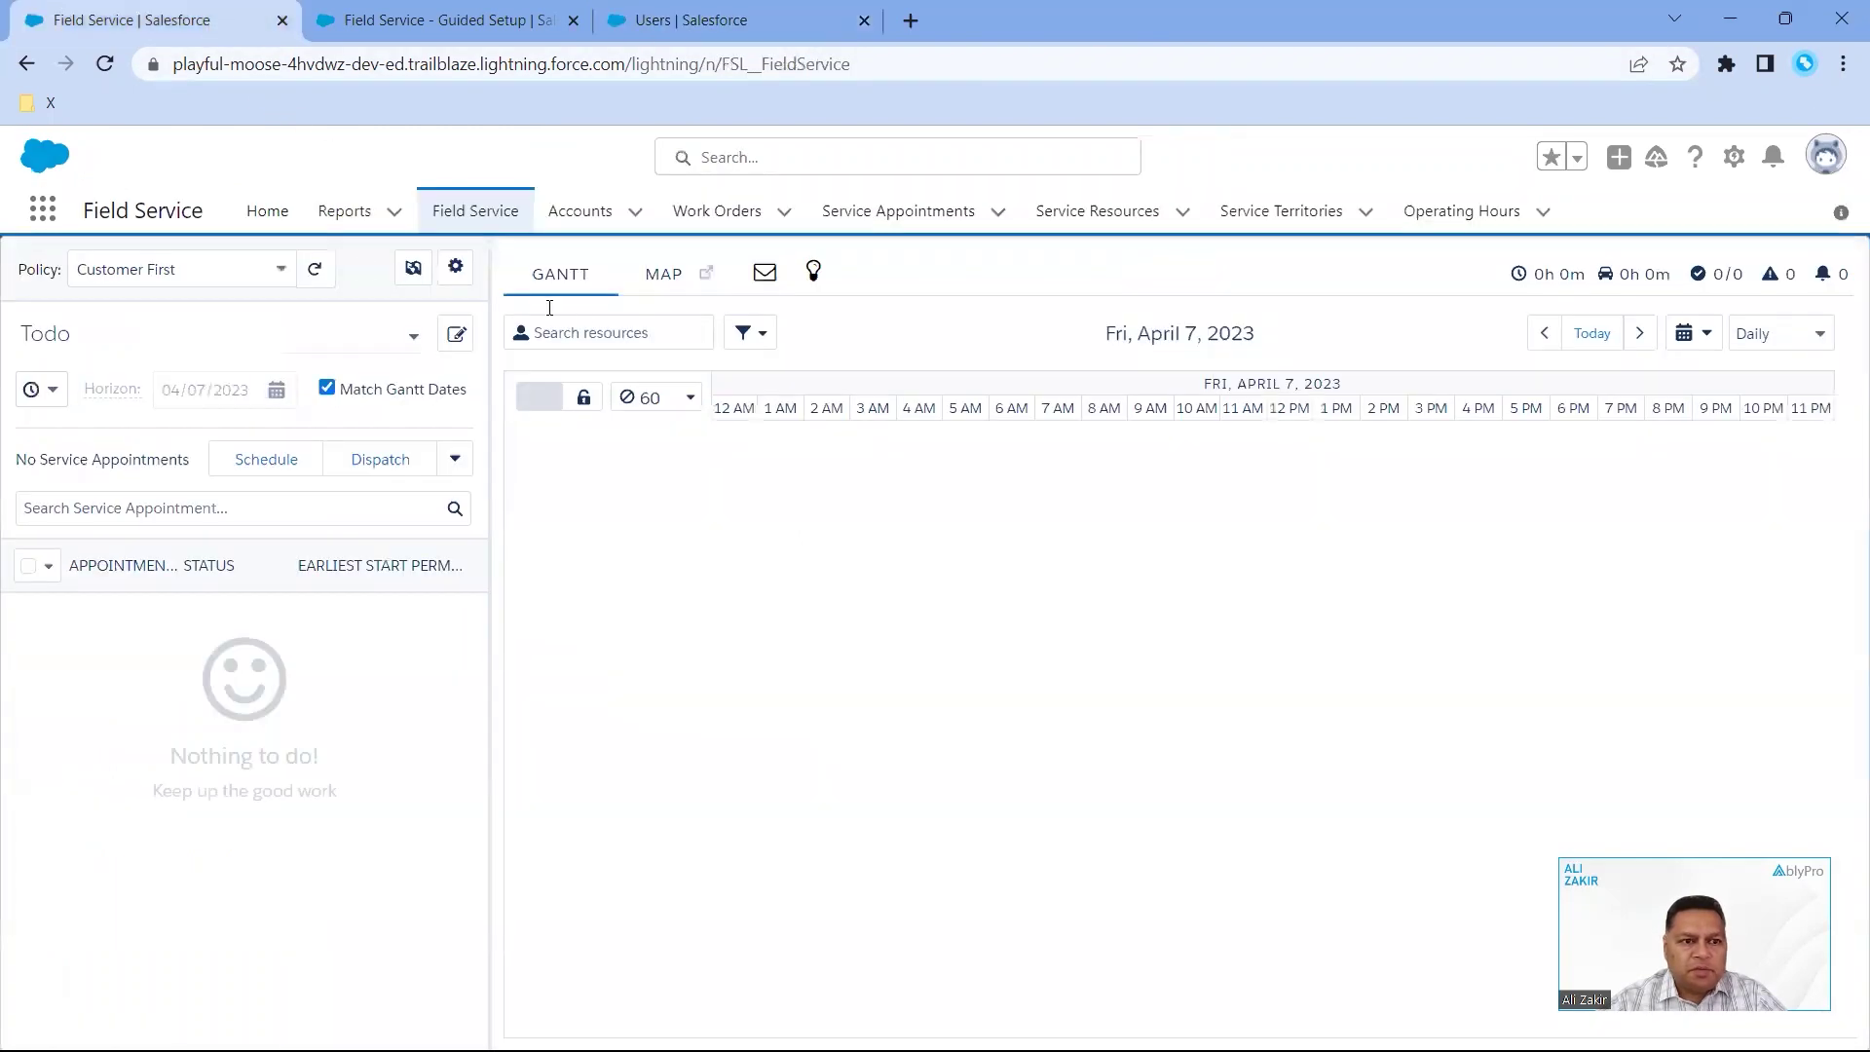
{"action": "left_click", "coordinate": [380, 22]}
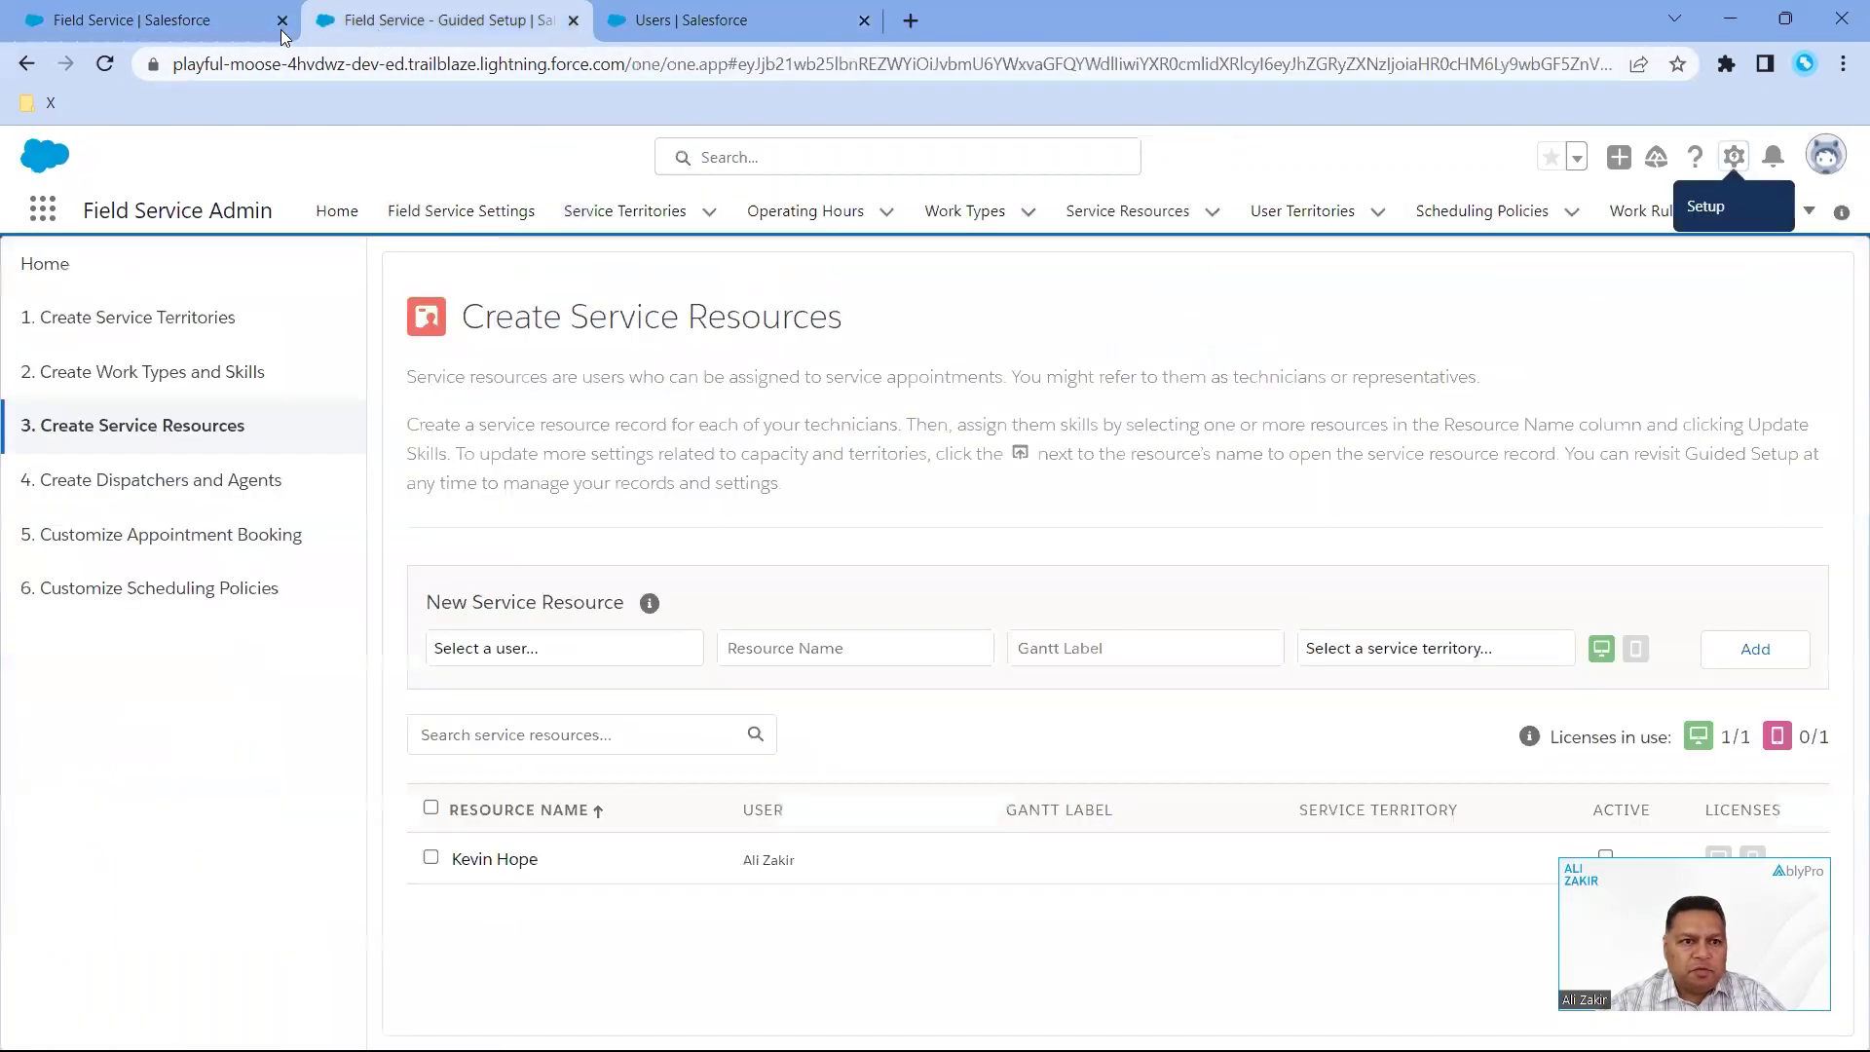
{"action": "left_click", "coordinate": [244, 21]}
{"action": "left_click", "coordinate": [48, 214]}
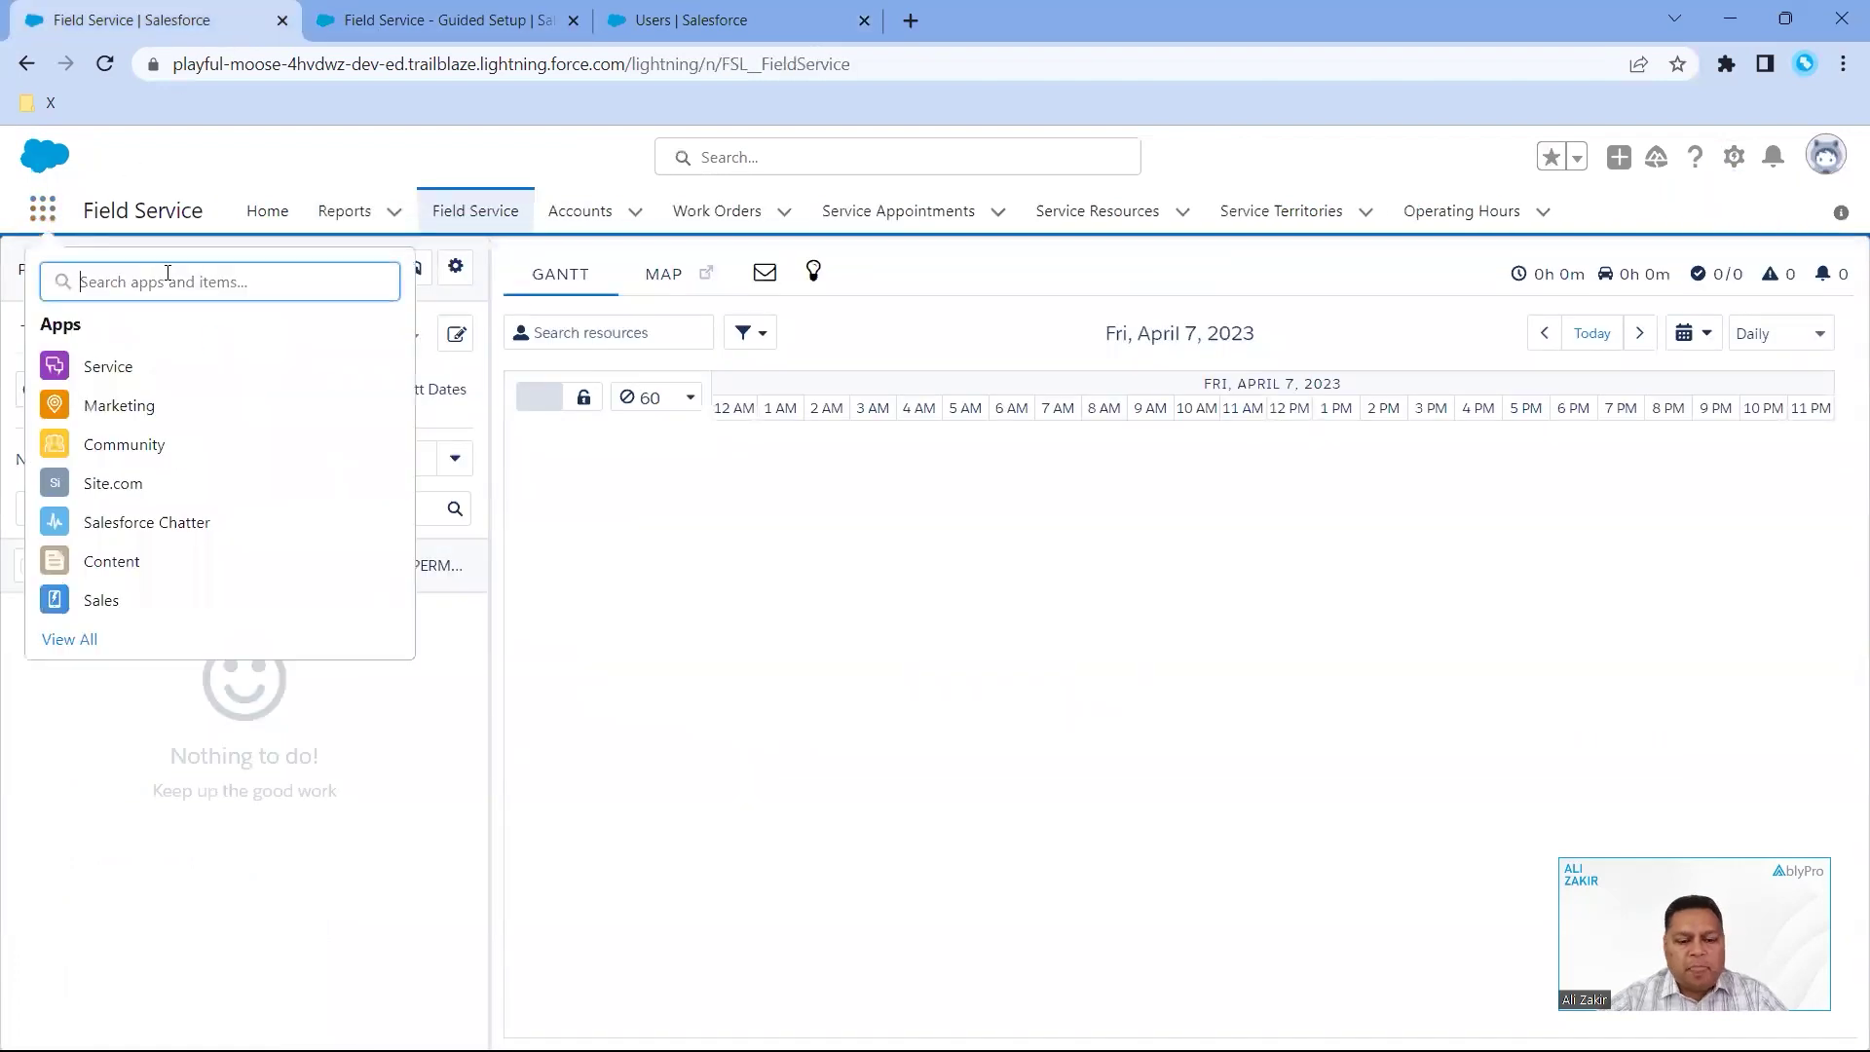
{"action": "type", "text": "field"}
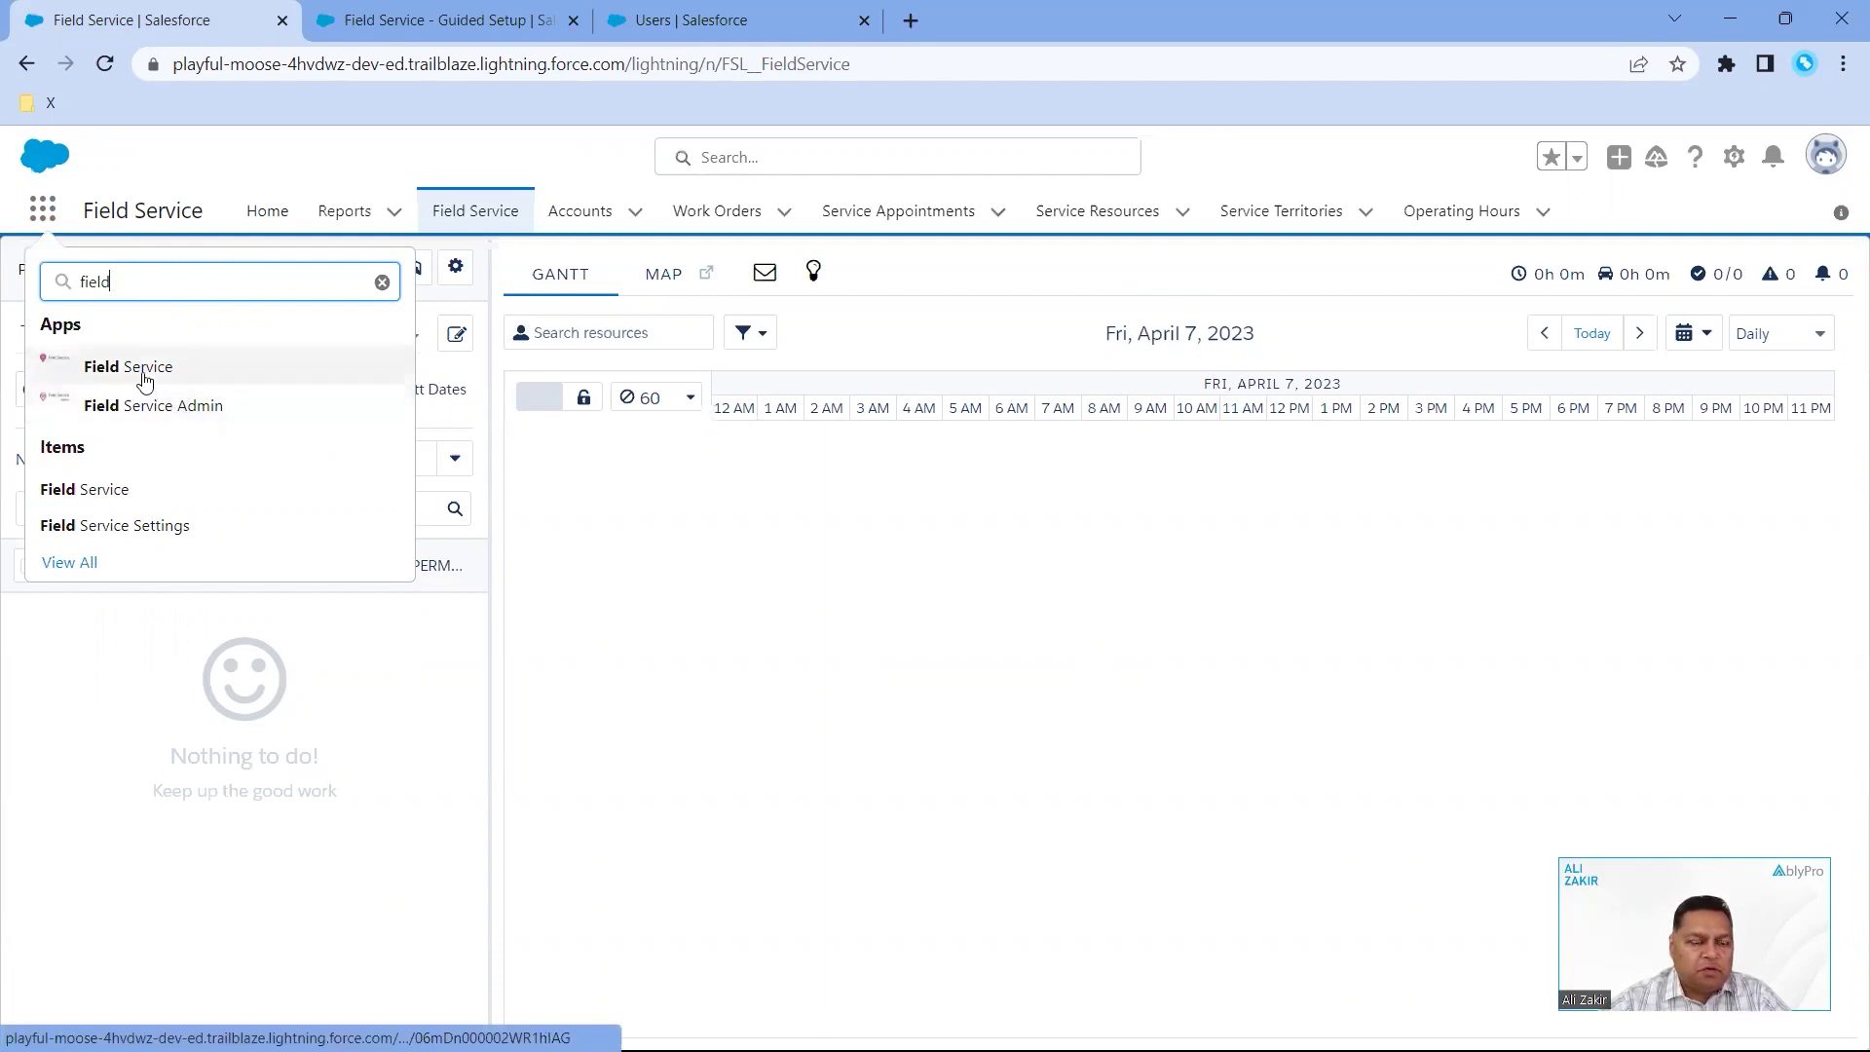
{"action": "left_click", "coordinate": [145, 379]}
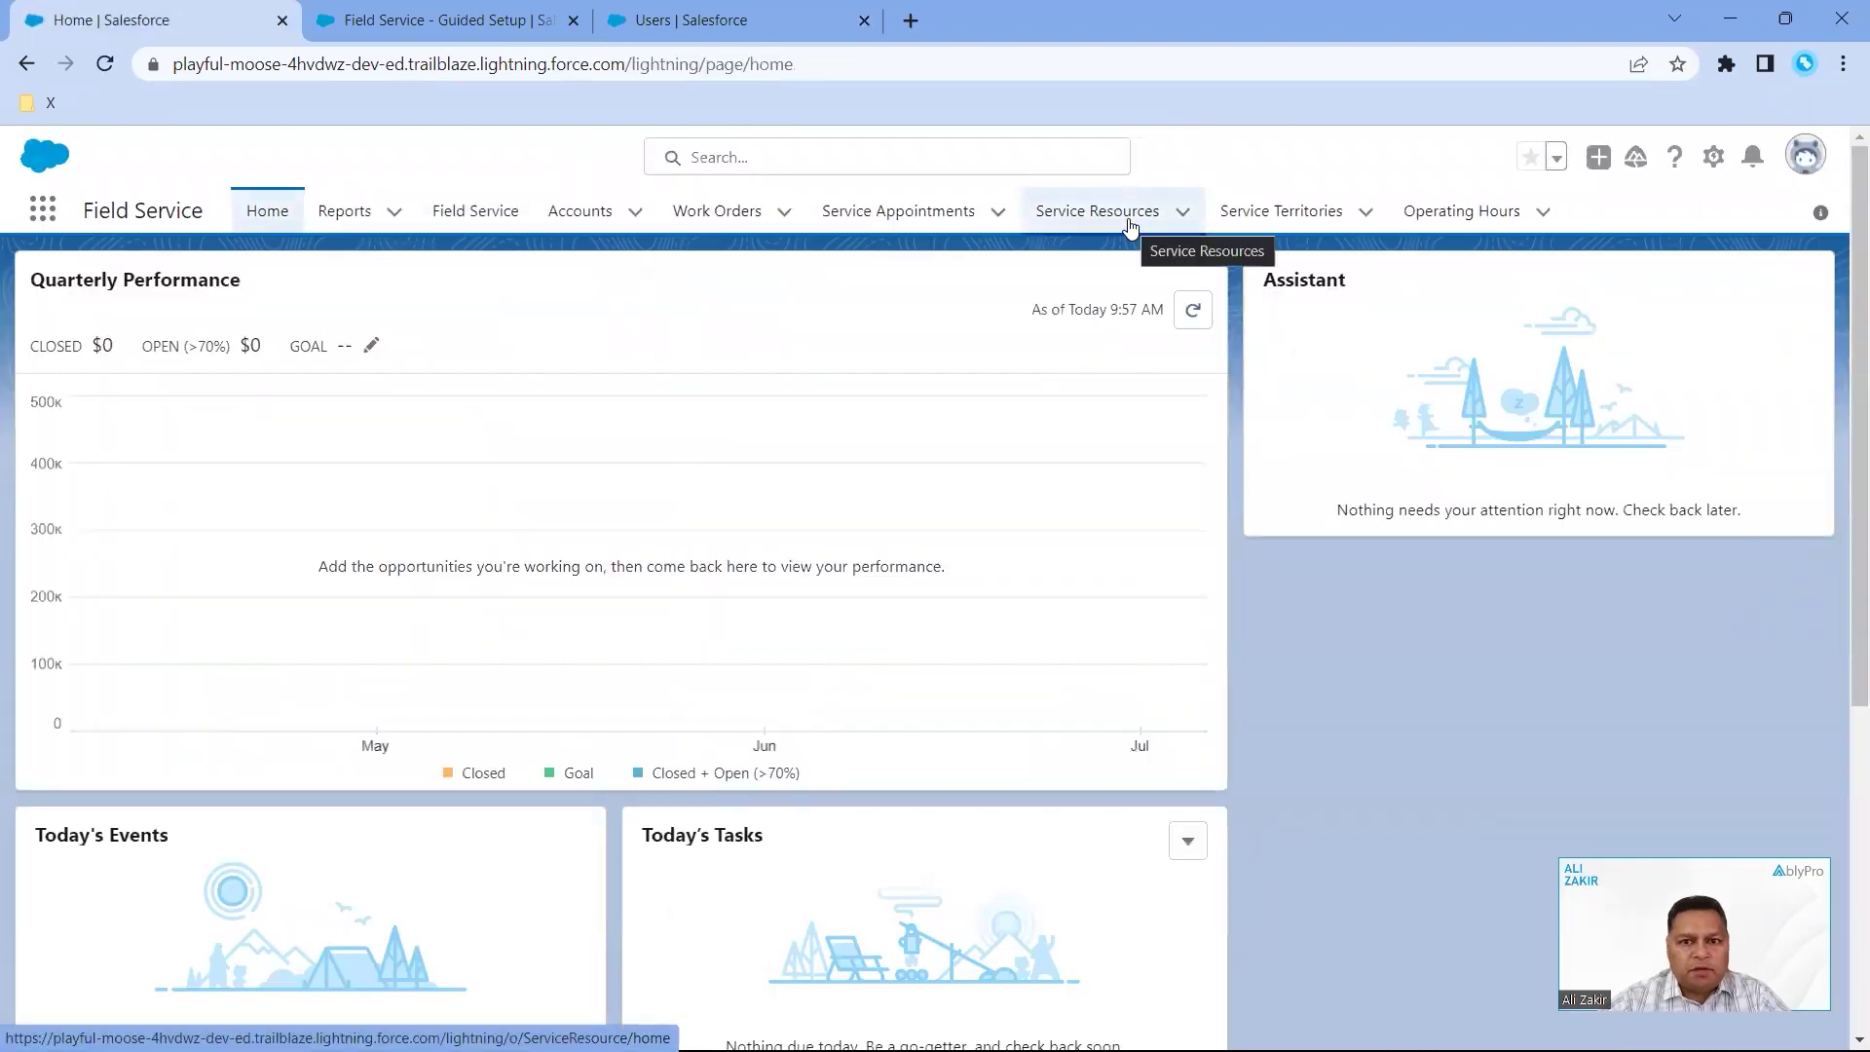
{"action": "left_click", "coordinate": [1130, 226]}
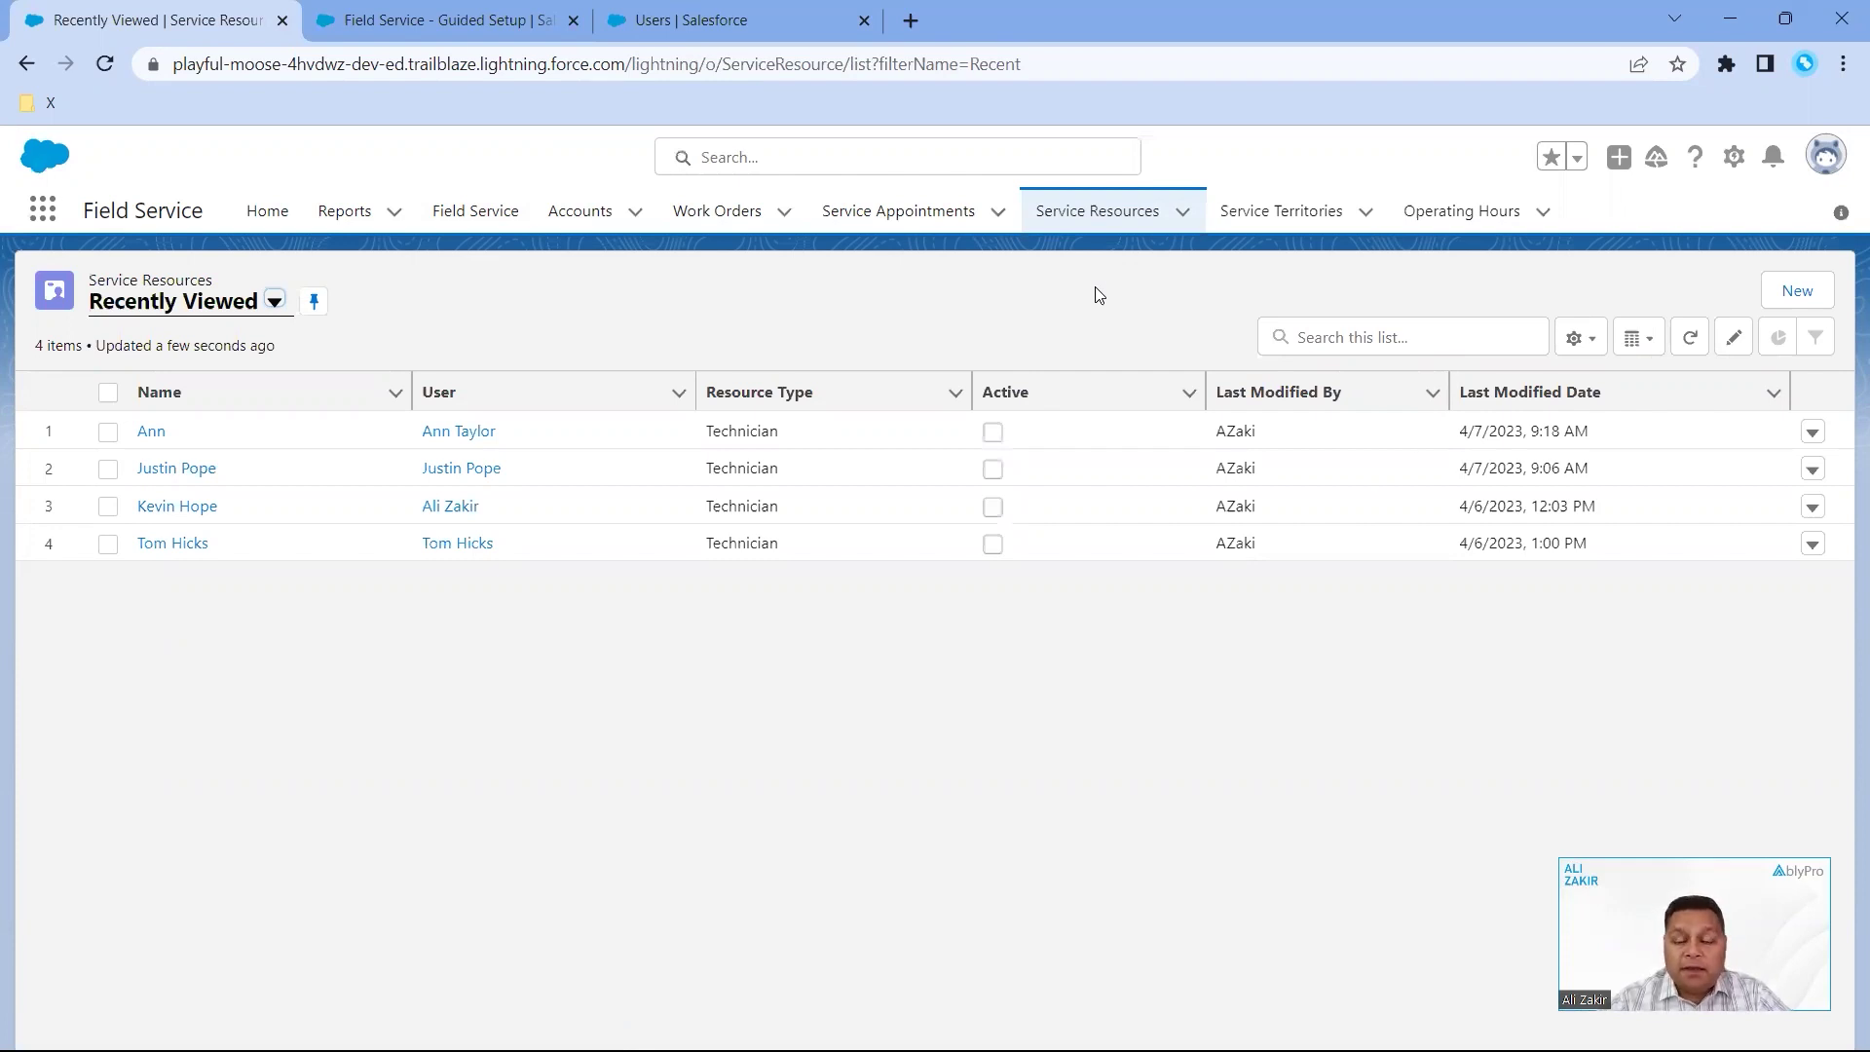
{"action": "left_click", "coordinate": [1151, 242]}
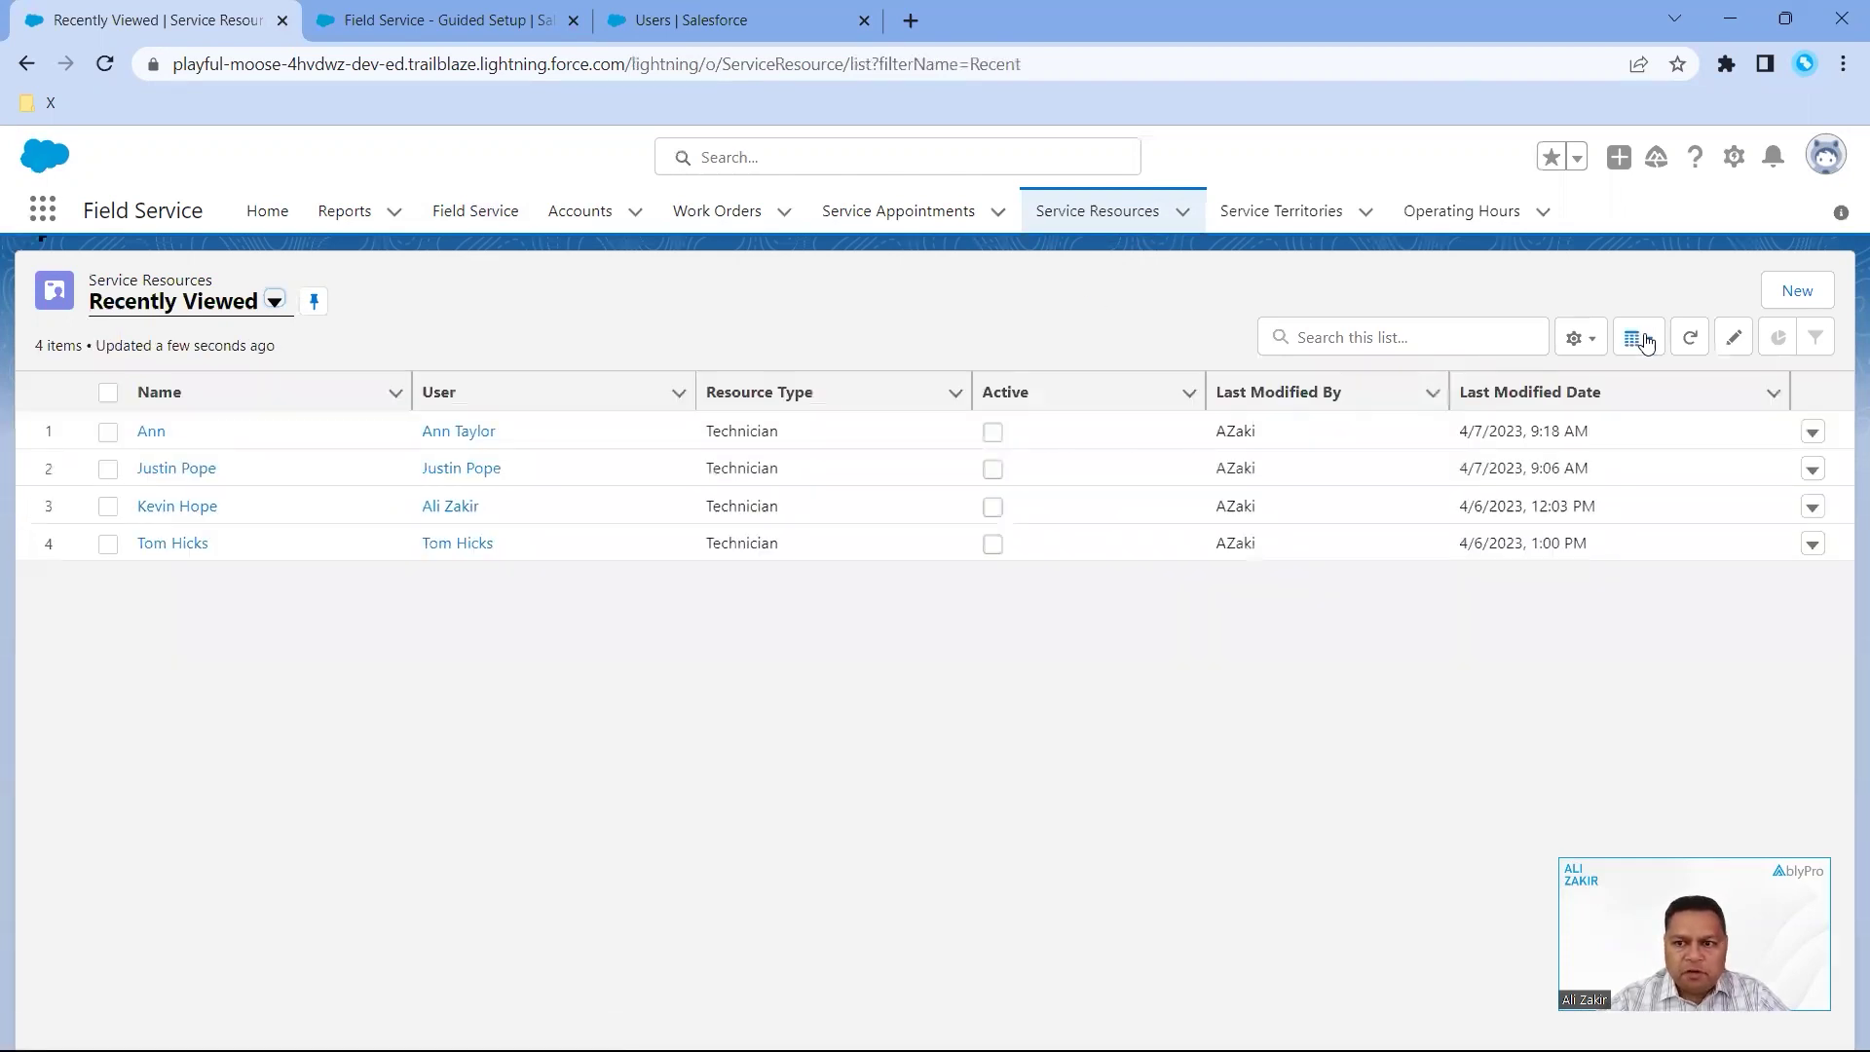
{"action": "left_click", "coordinate": [1795, 291]}
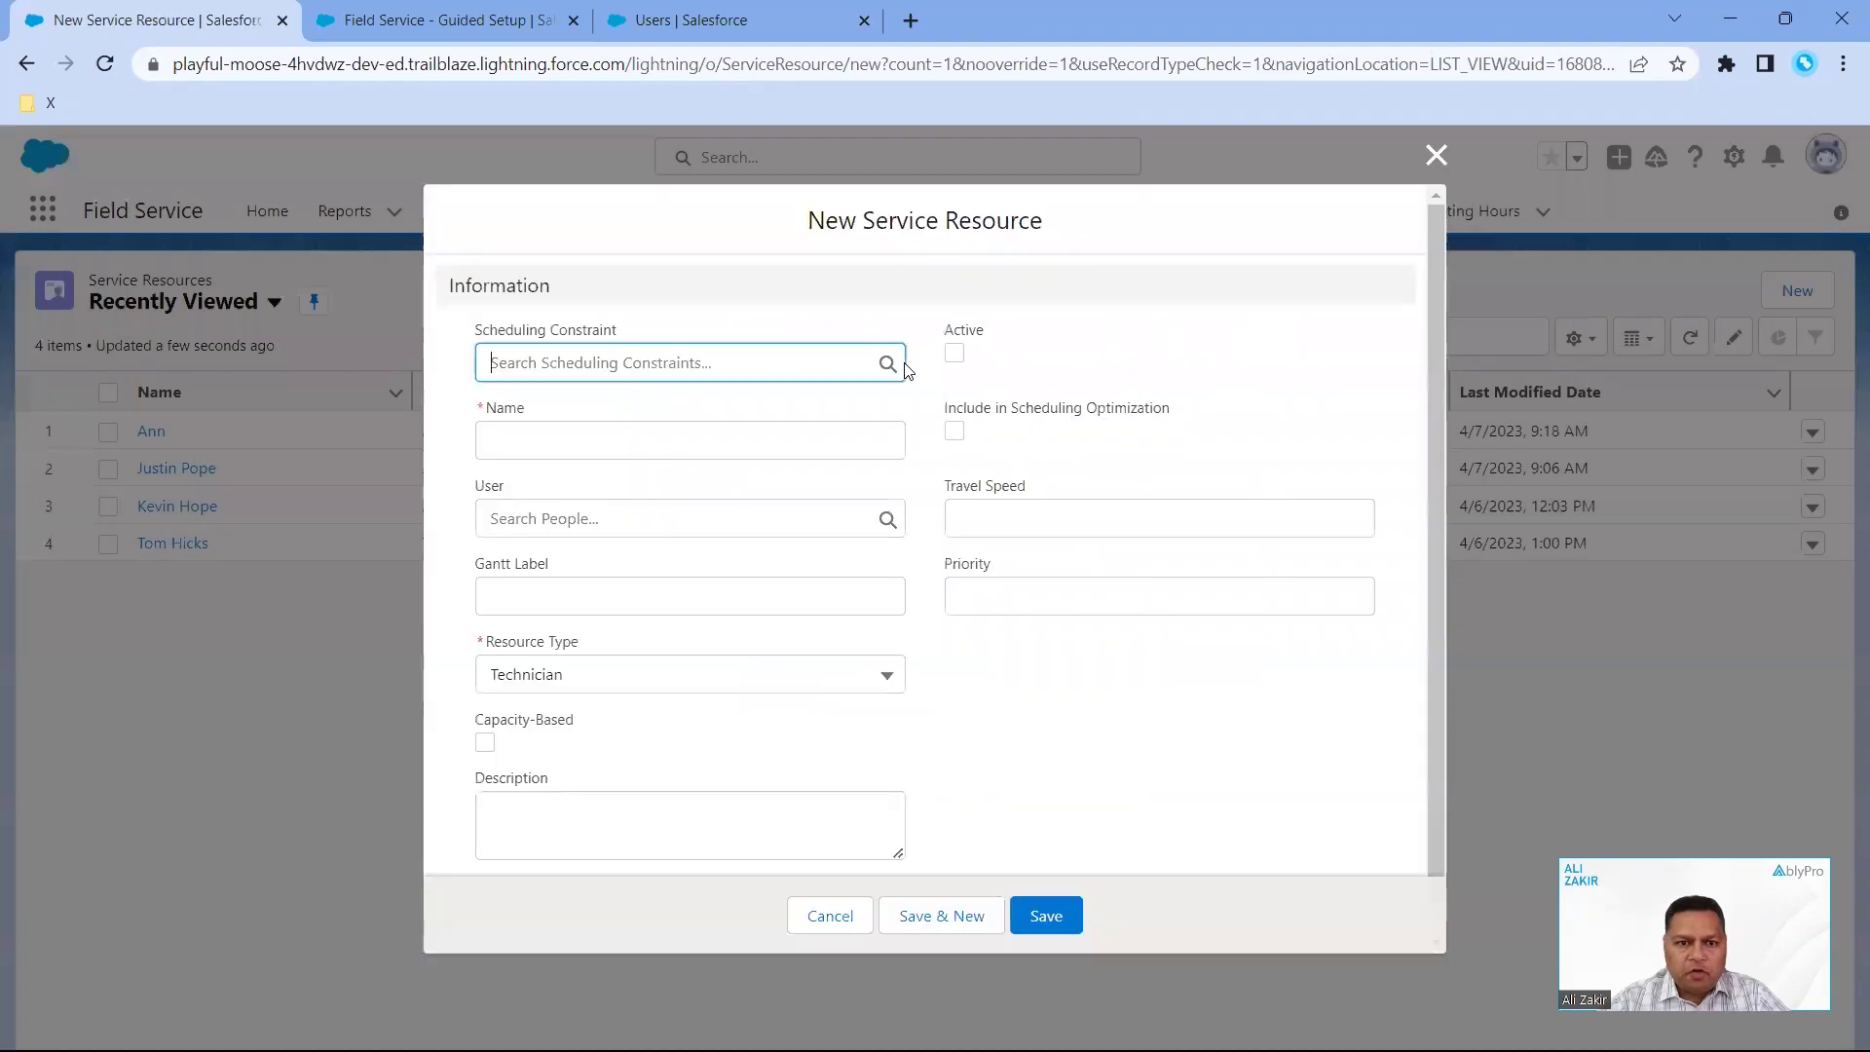
{"action": "left_click", "coordinate": [688, 444]}
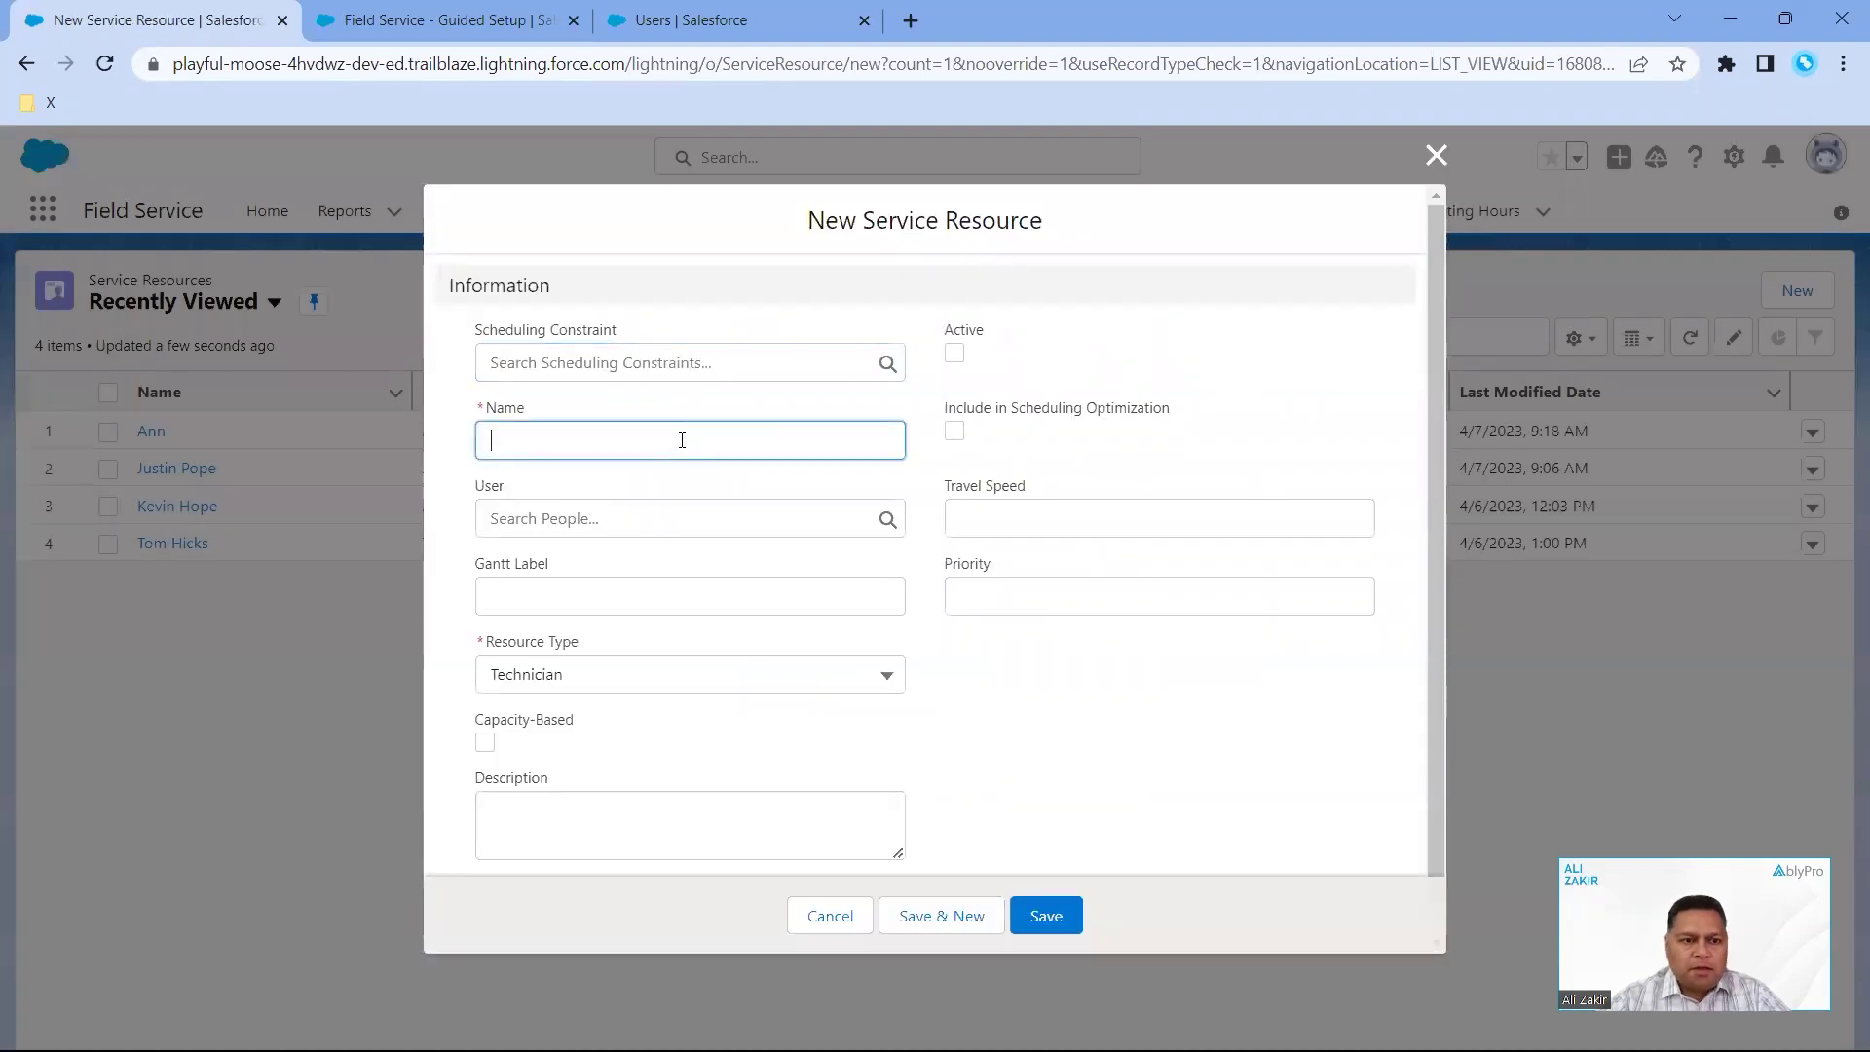
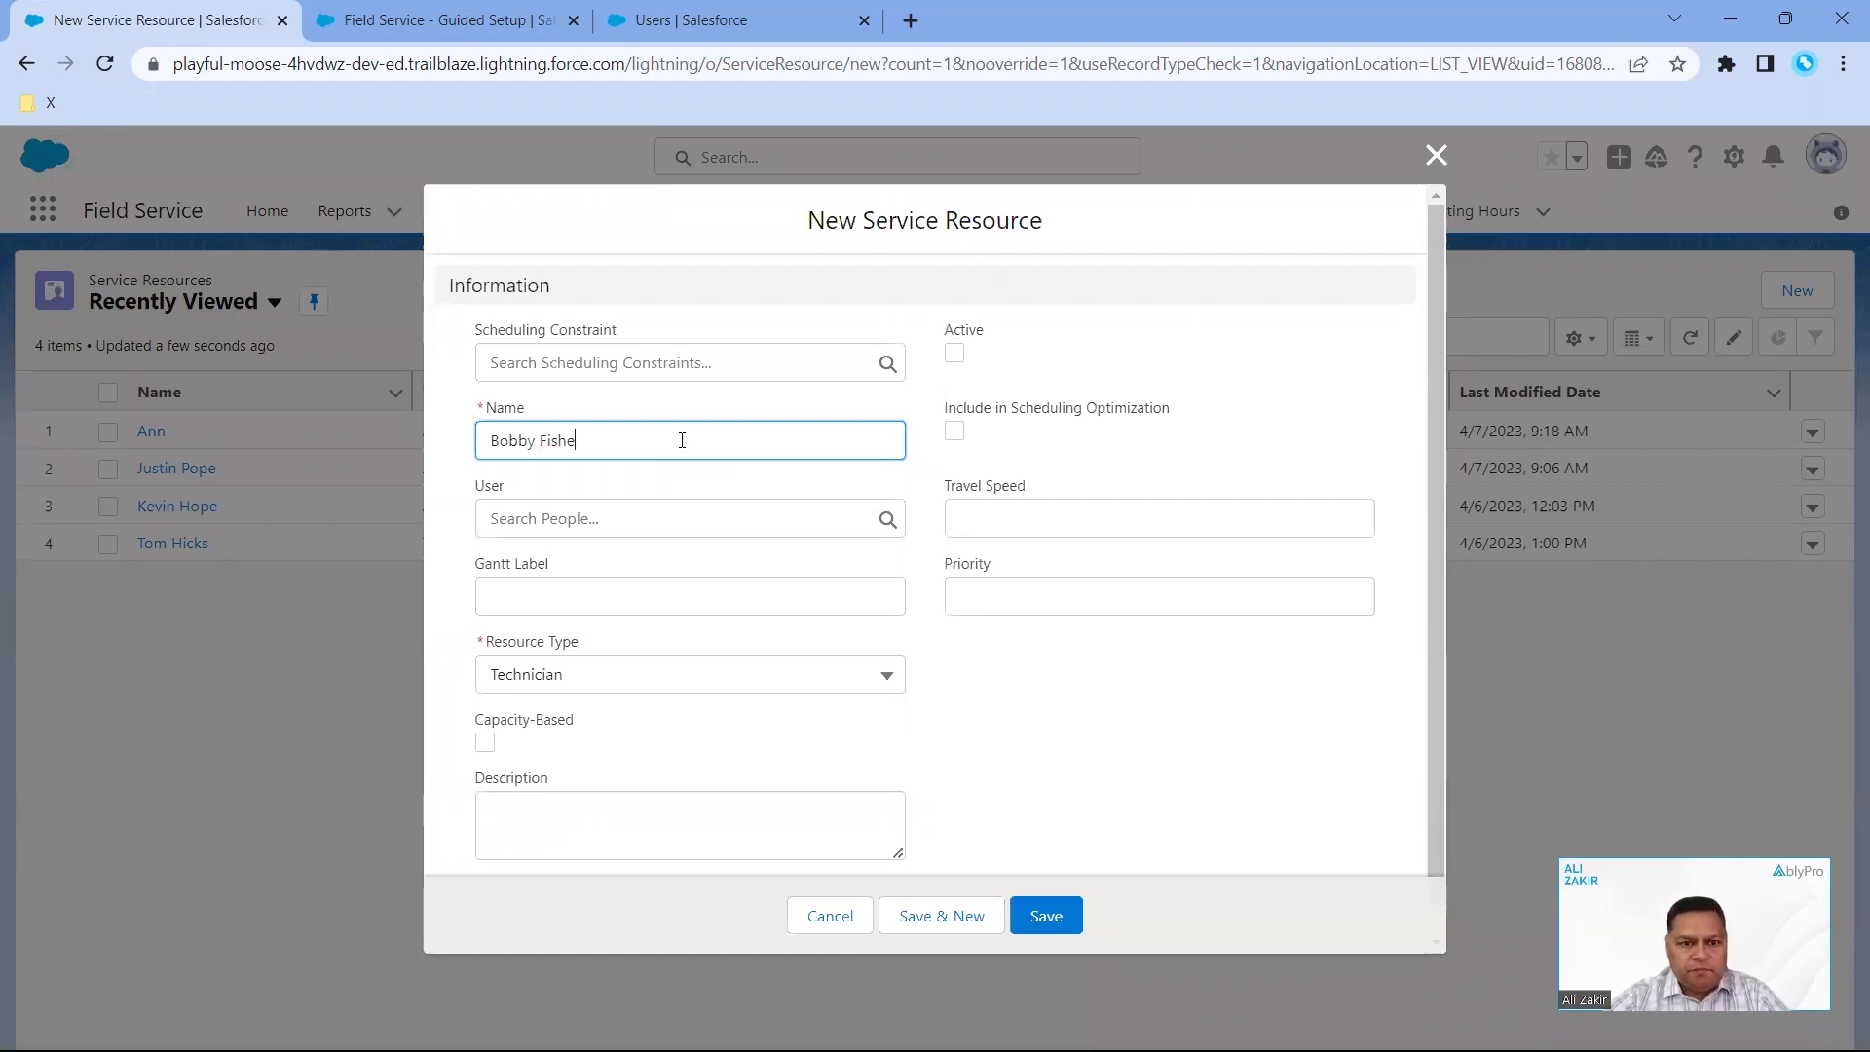
{"action": "left_click", "coordinate": [681, 519]}
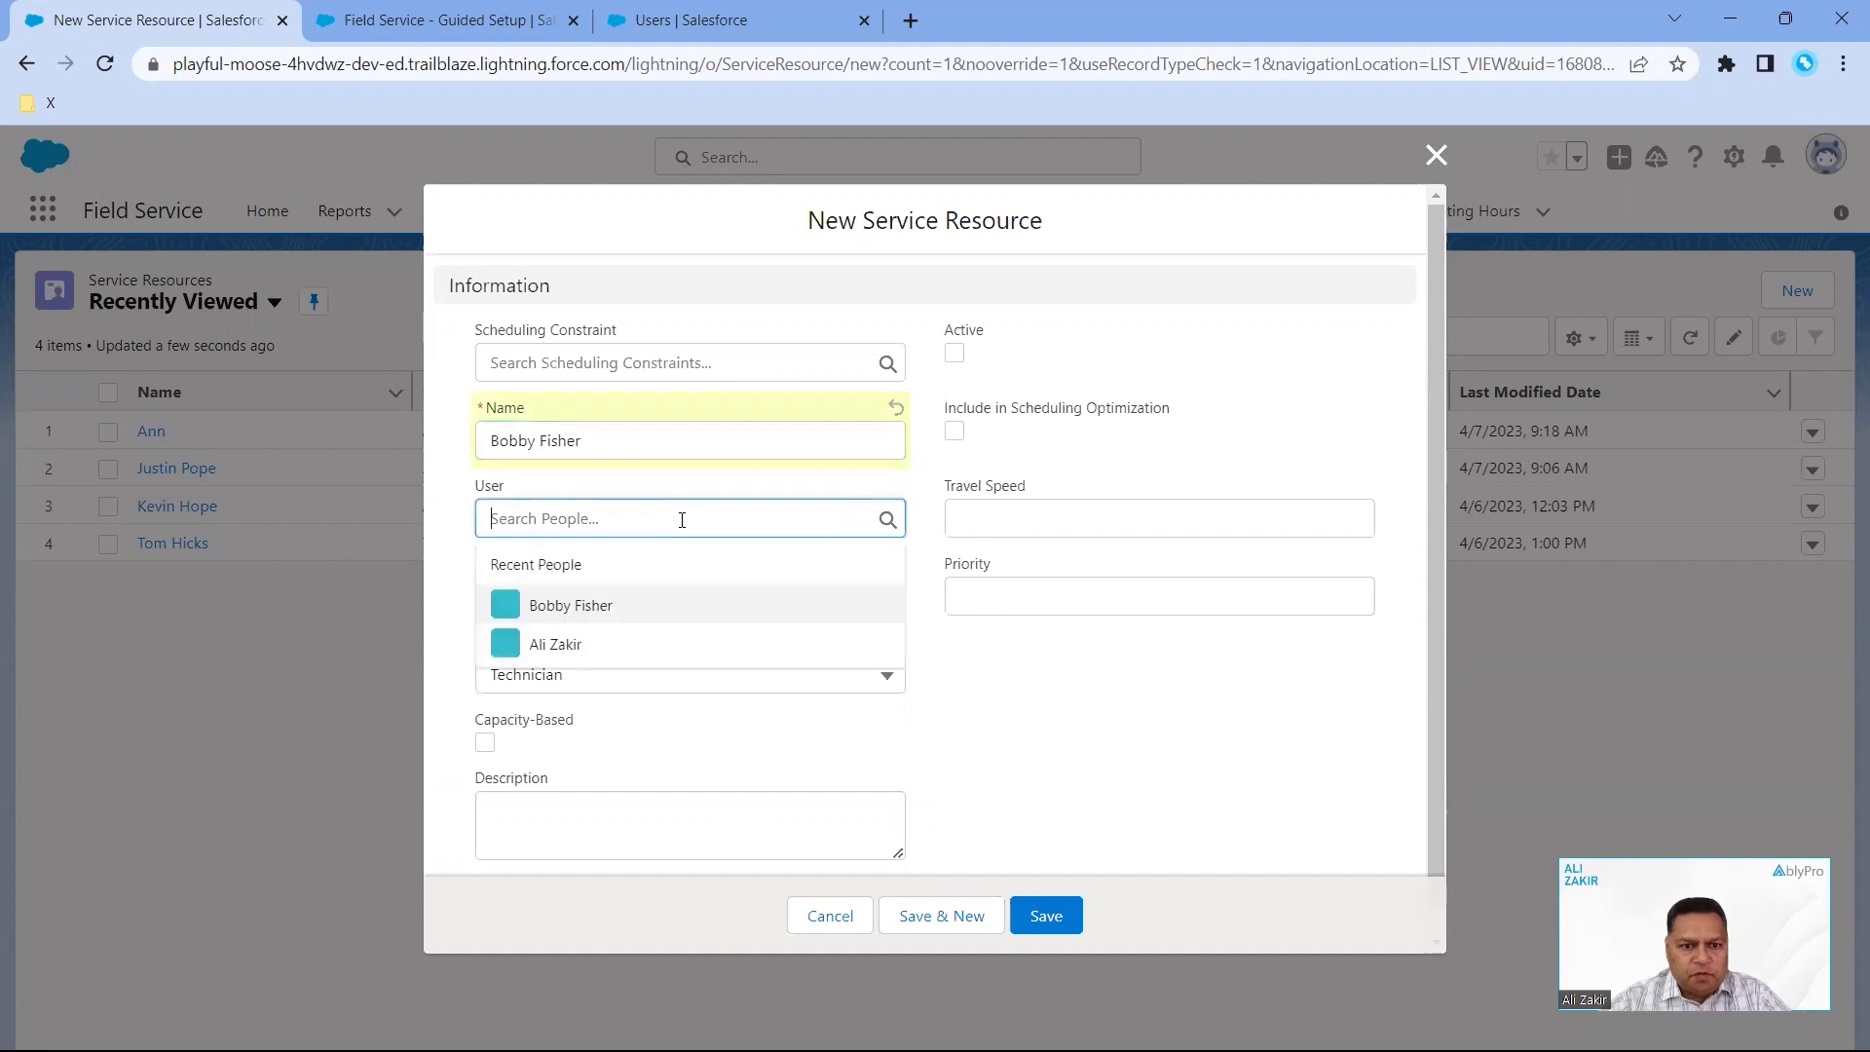
{"action": "left_click", "coordinate": [585, 606]}
- Set the resource's Gantt Label to 'Tech - Tier 2' and its type to Technician
{"action": "left_click", "coordinate": [600, 600]}
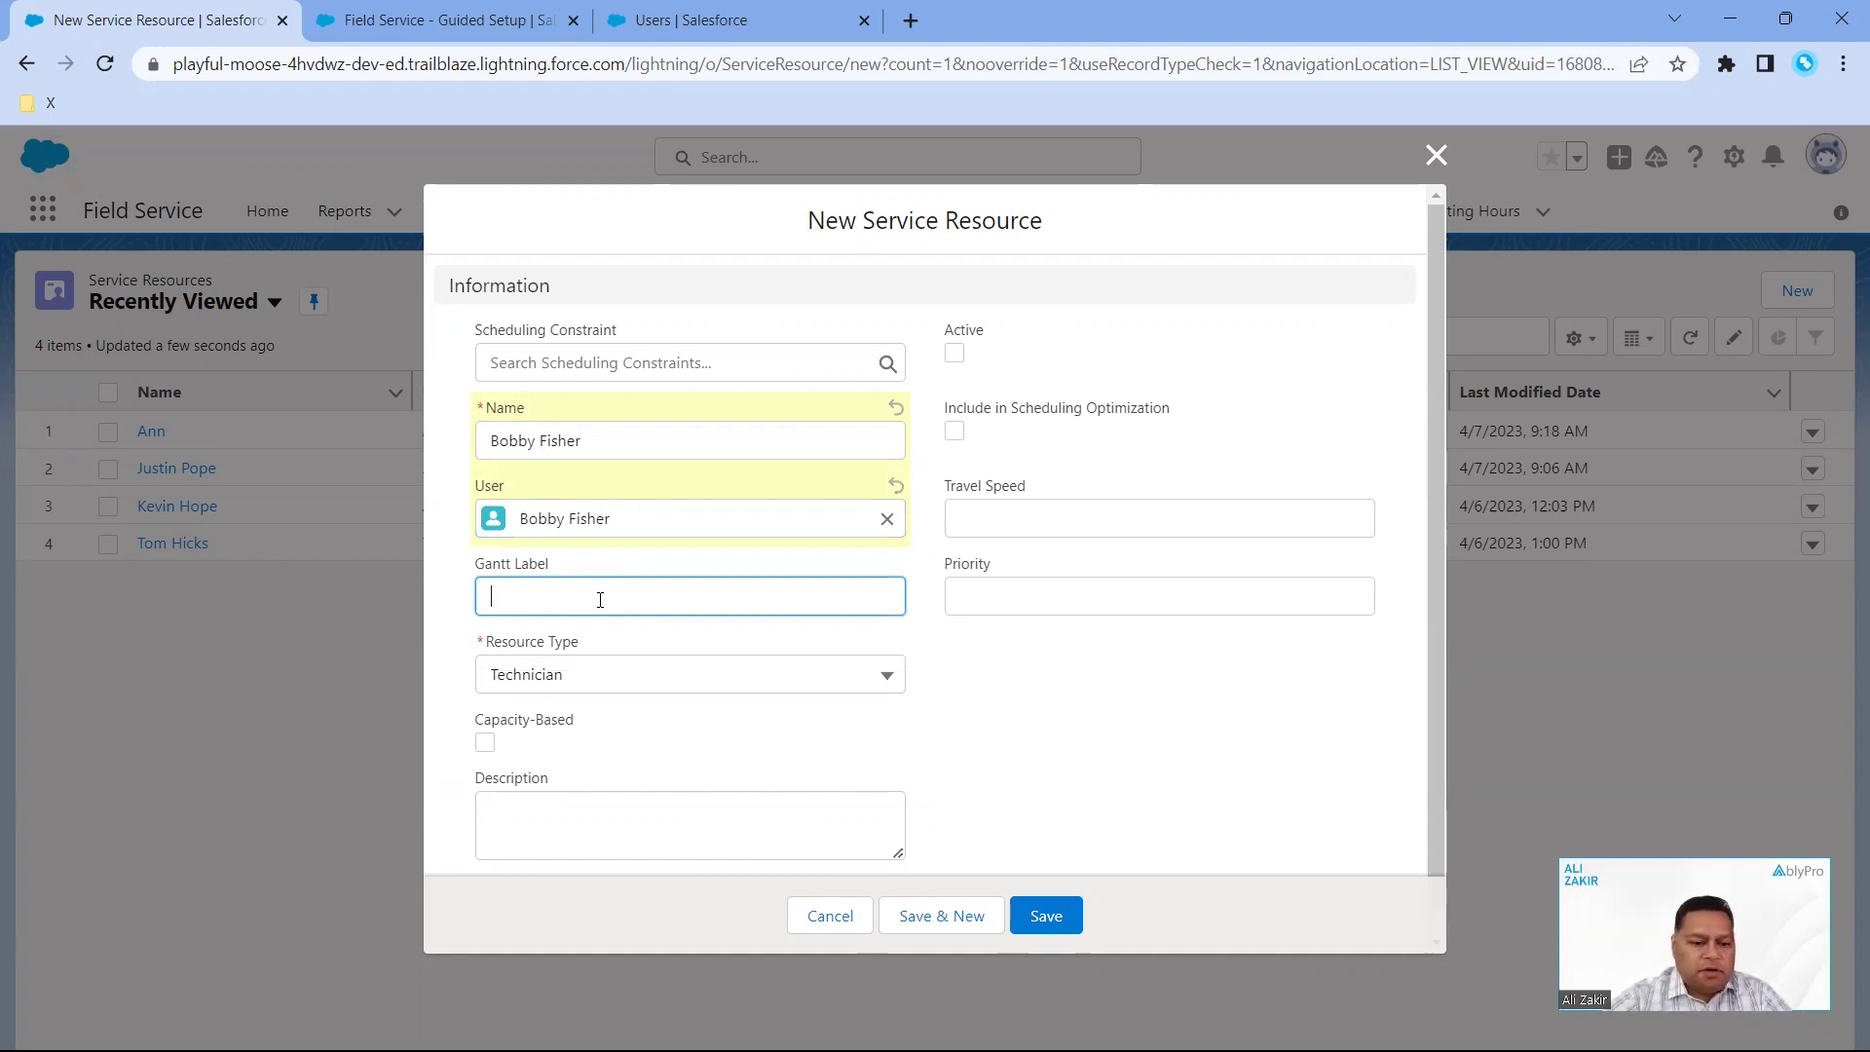
{"action": "type", "text": "Tech -"}
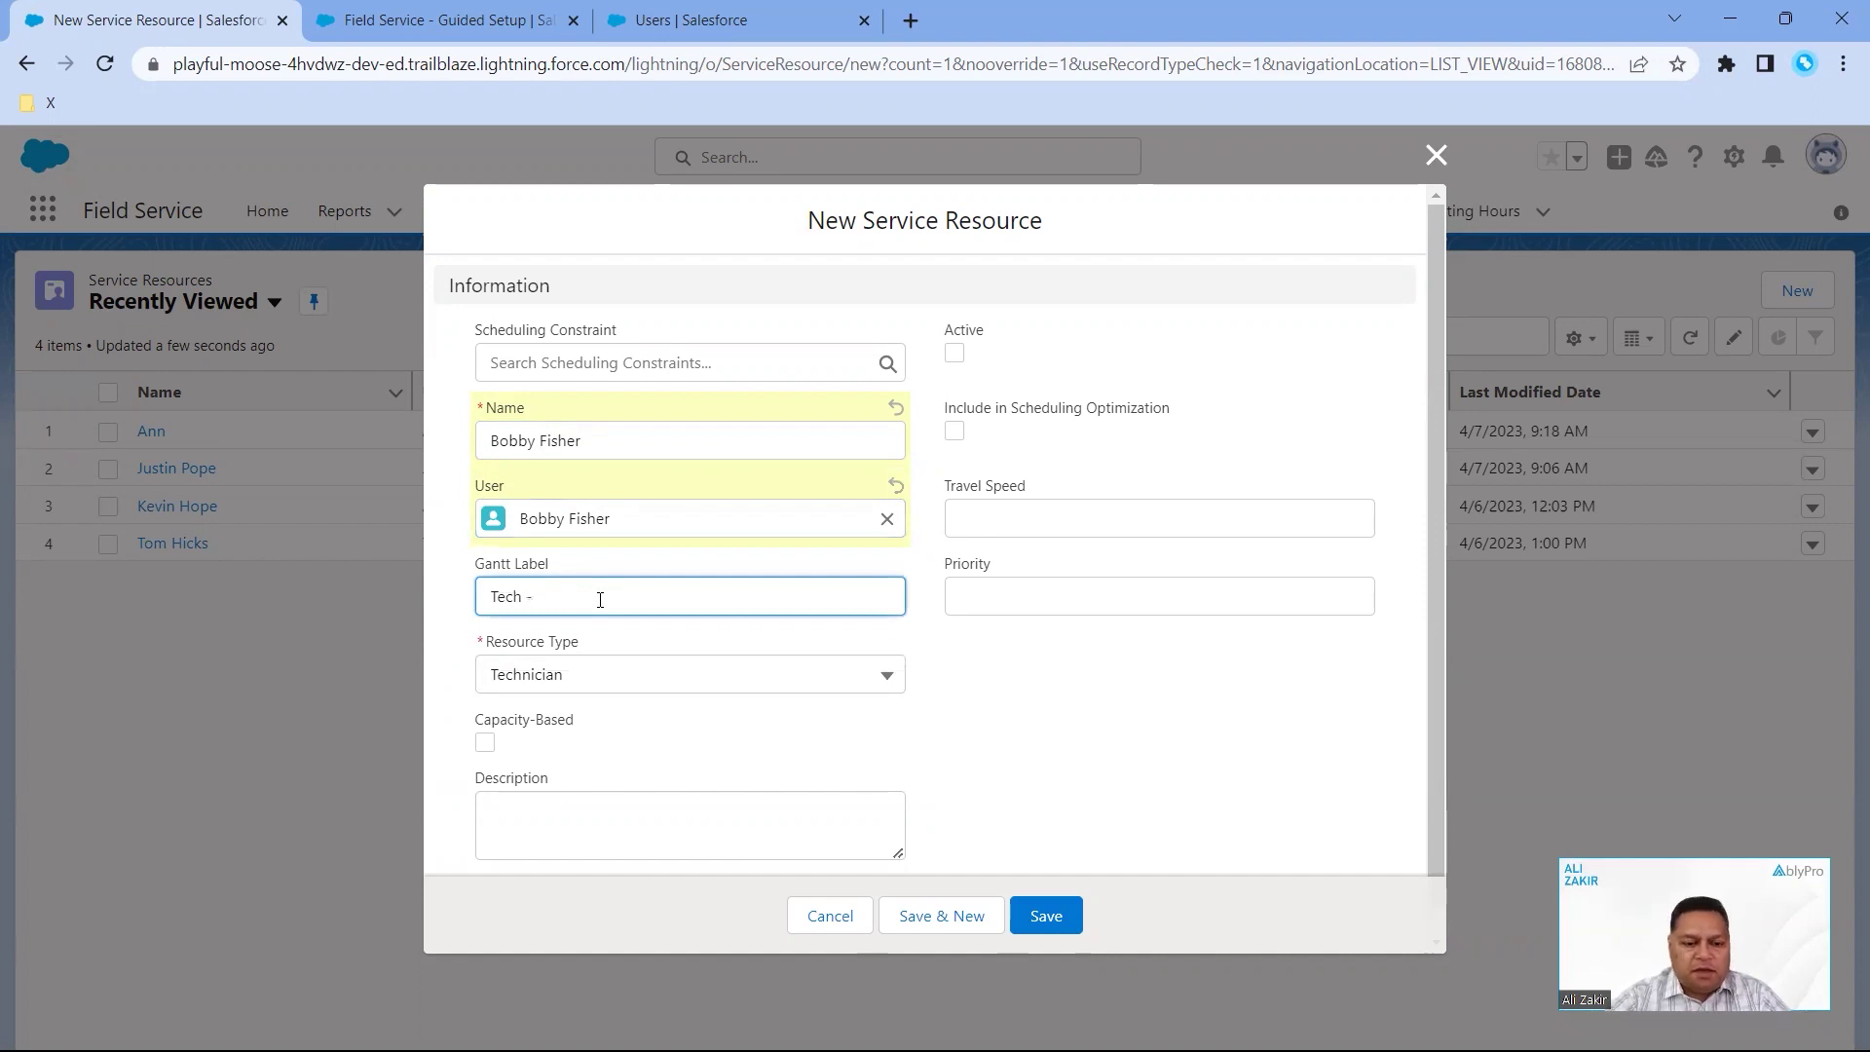
{"action": "type", "text": " Tier2"}
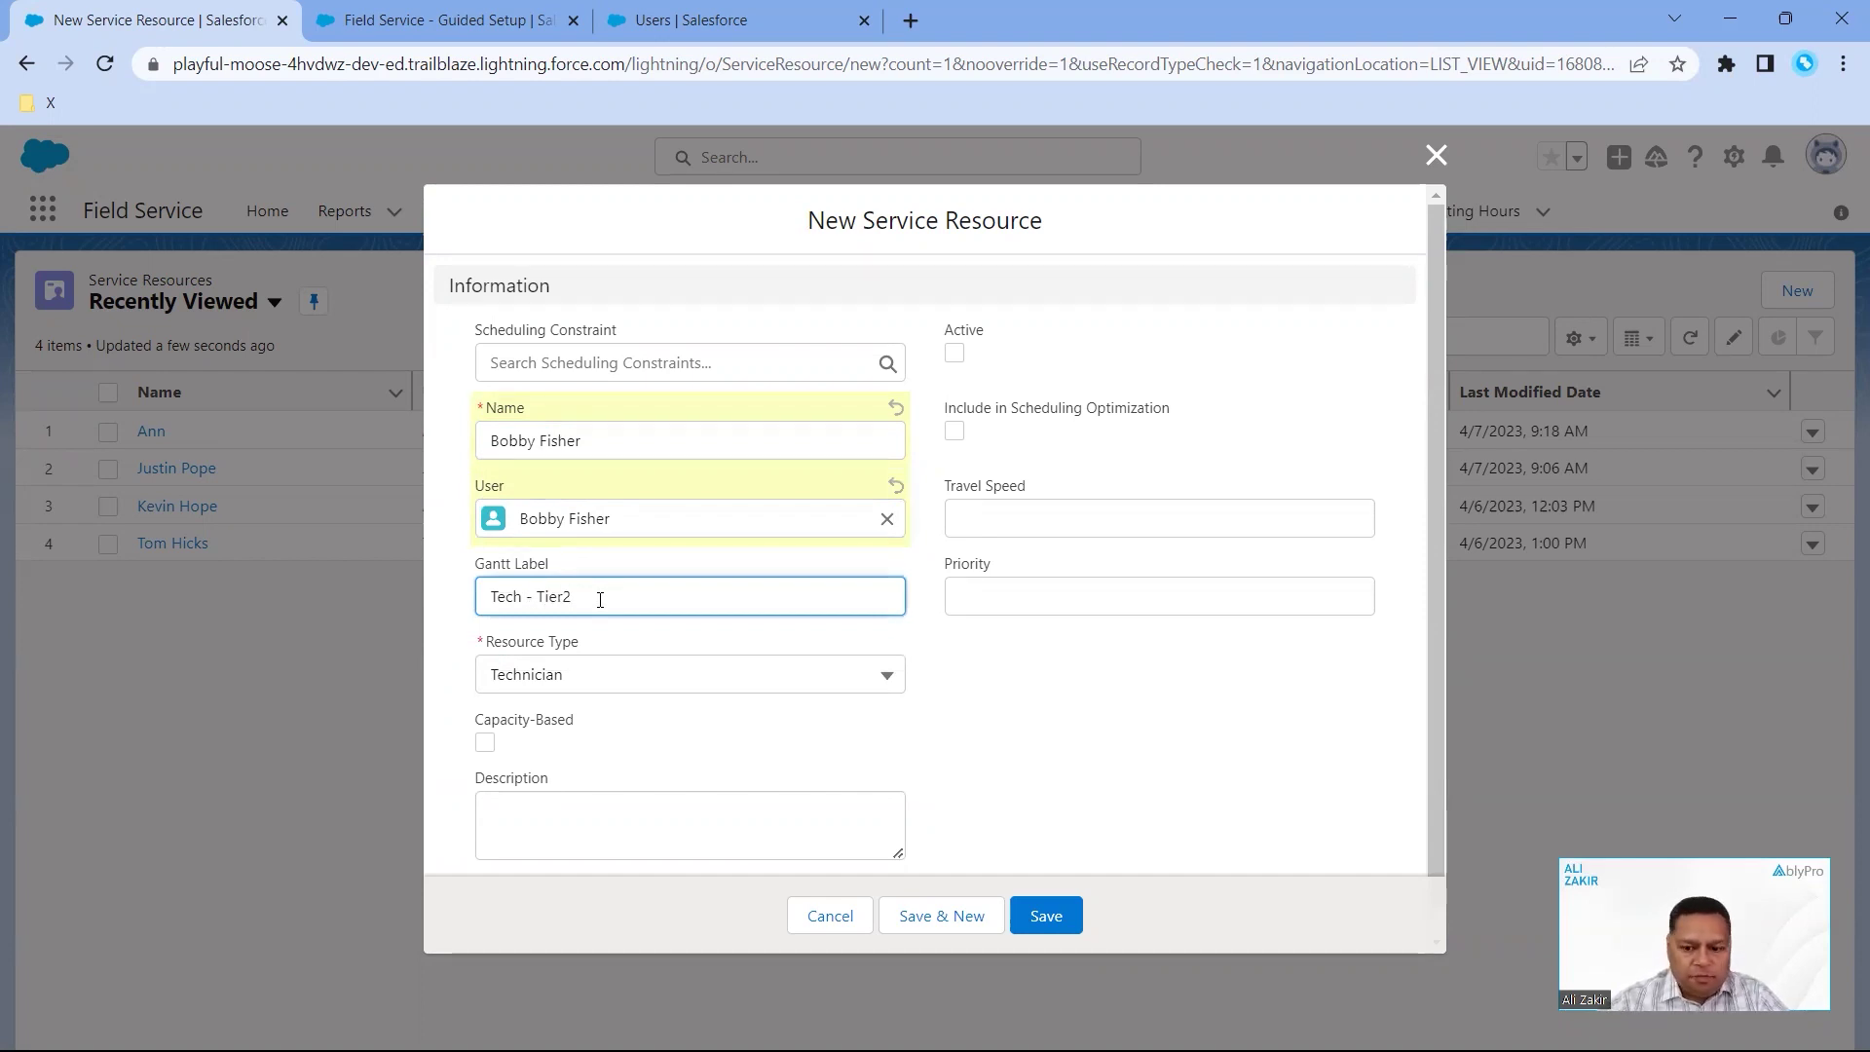
{"action": "key", "text": "BackSpace"}
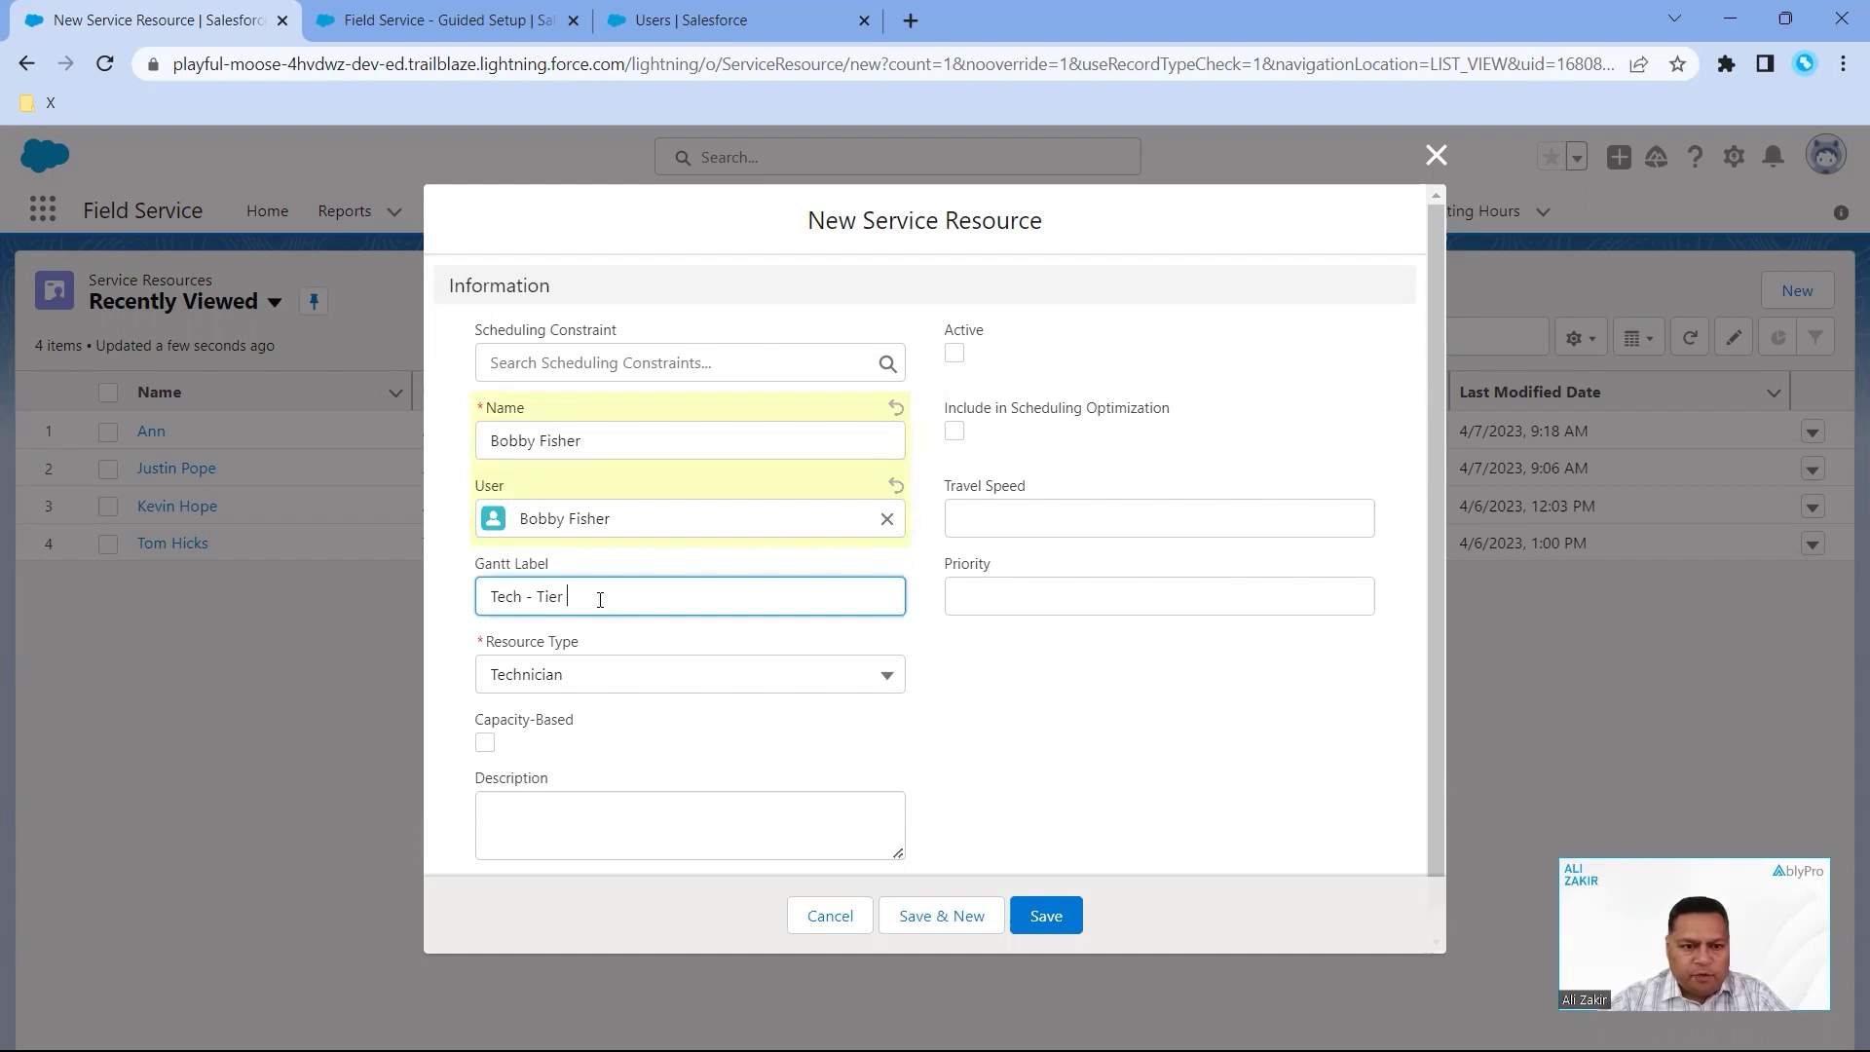
{"action": "type", "text": "2"}
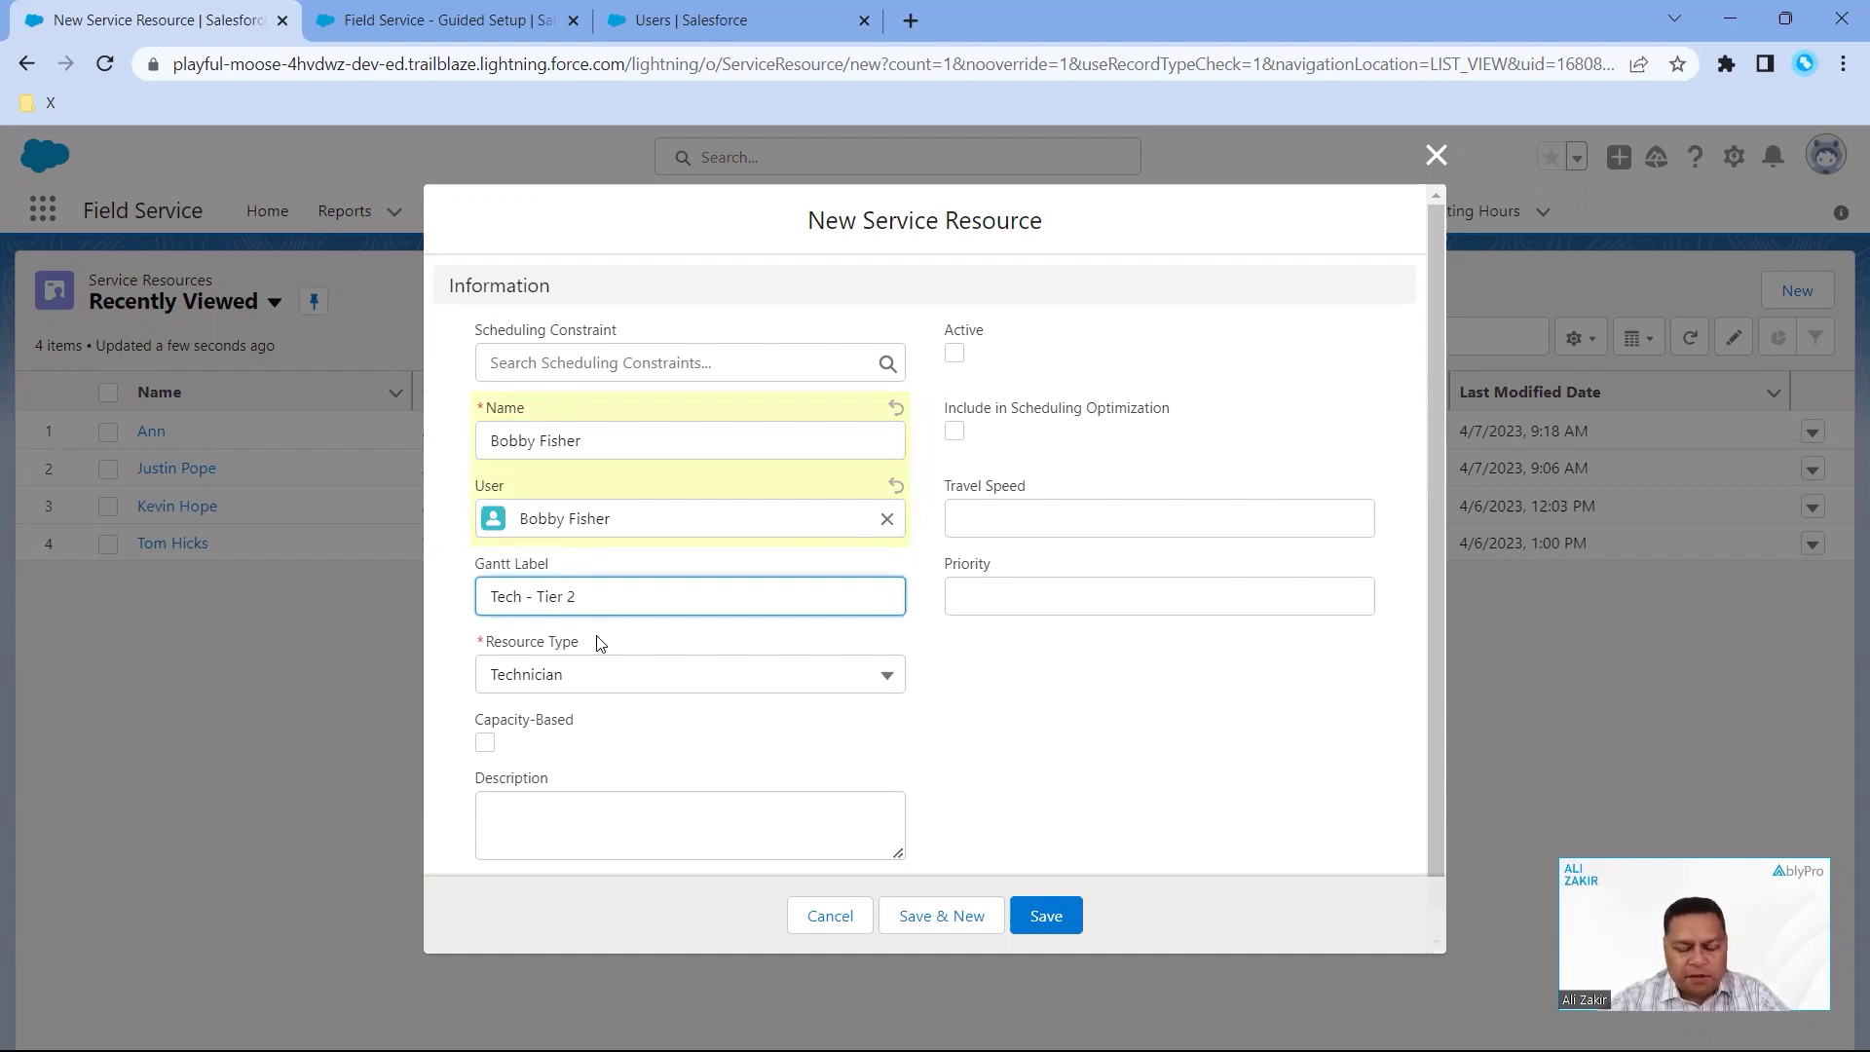
{"action": "left_click", "coordinate": [622, 687]}
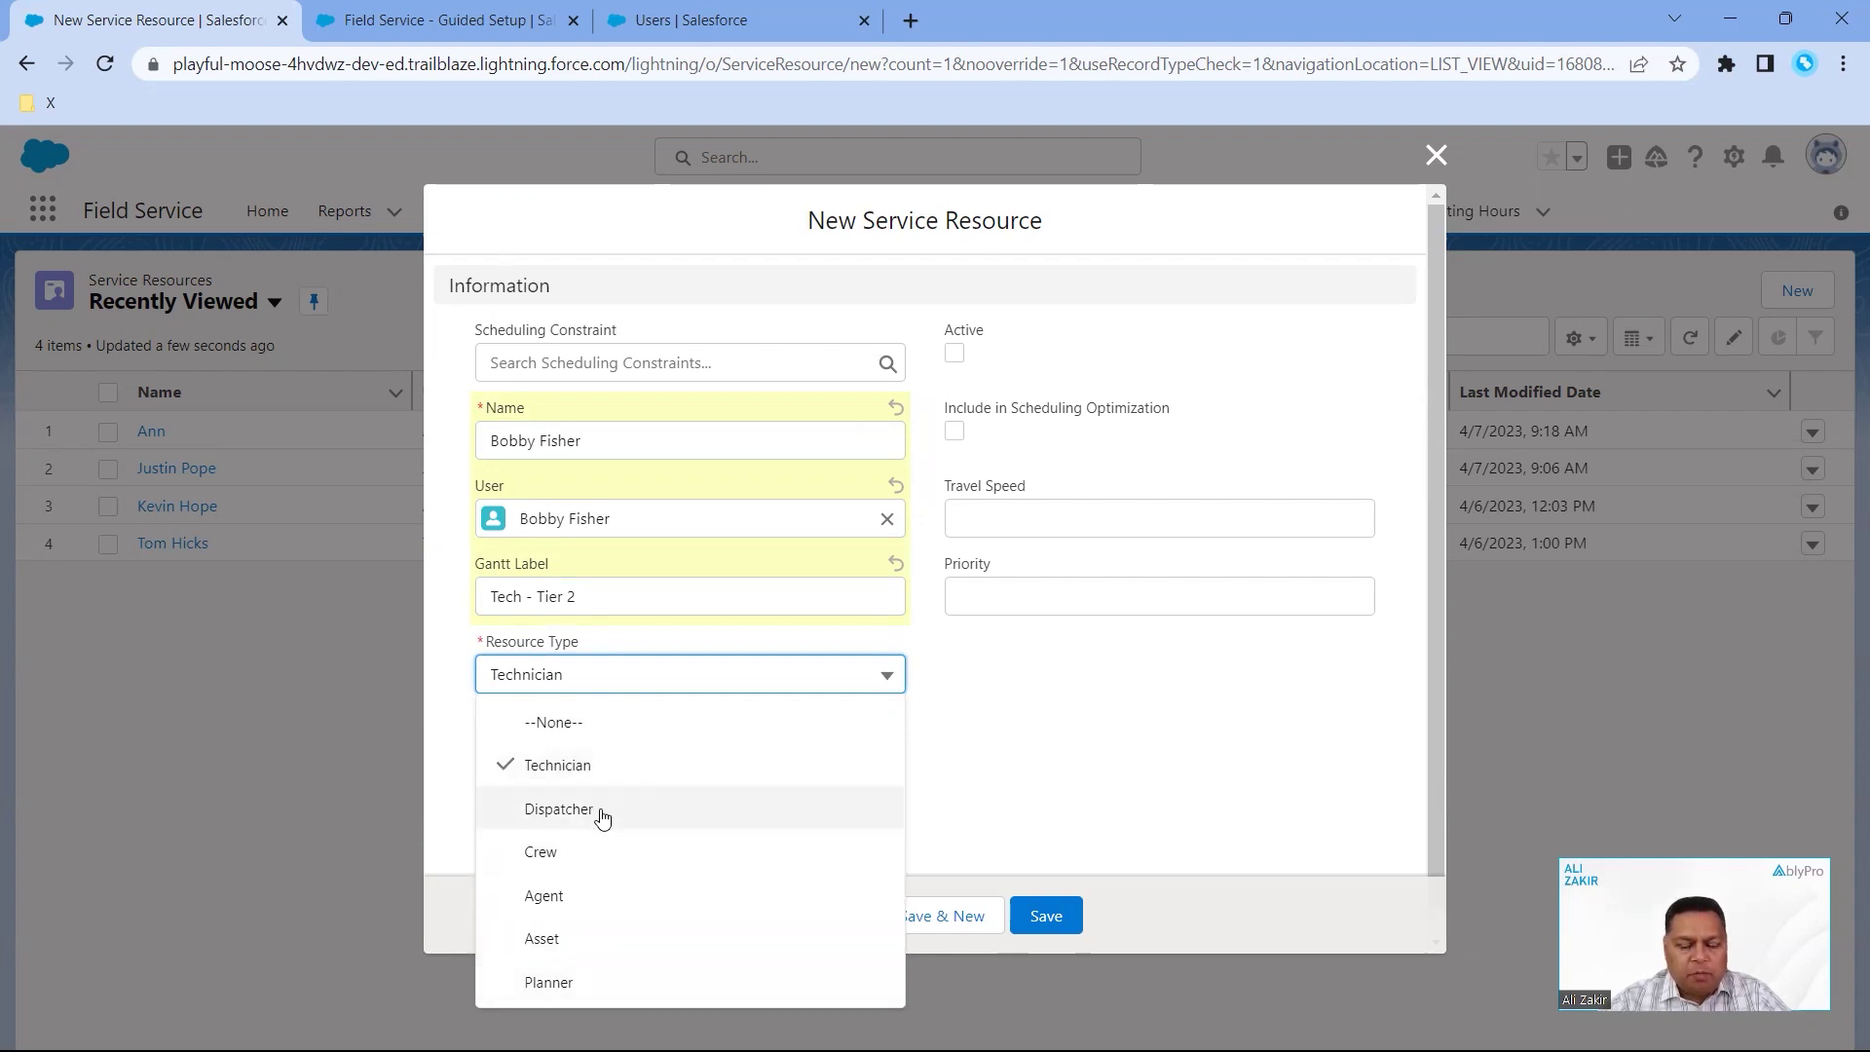
{"action": "left_click", "coordinate": [600, 766]}
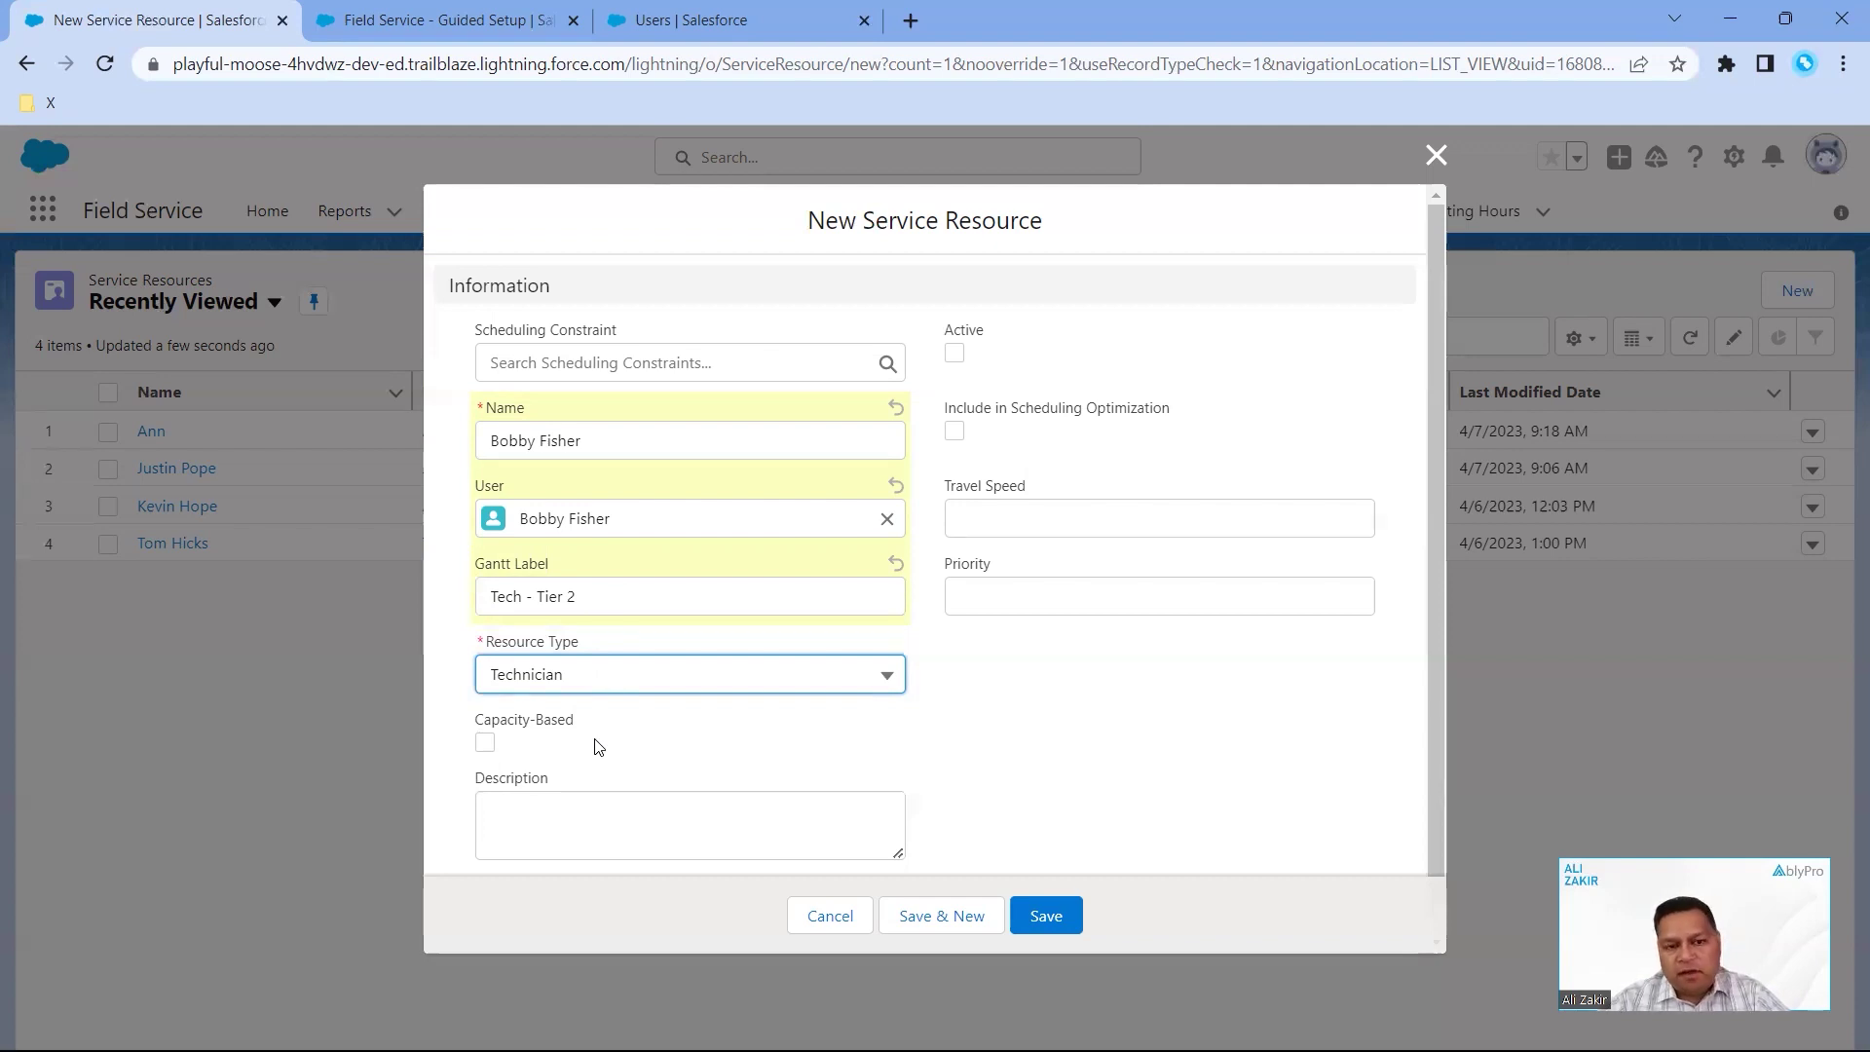
- Tick the Active checkbox on the New Service Resource form
{"action": "scroll", "coordinate": [575, 798], "scroll_direction": "down", "scroll_amount": 1}
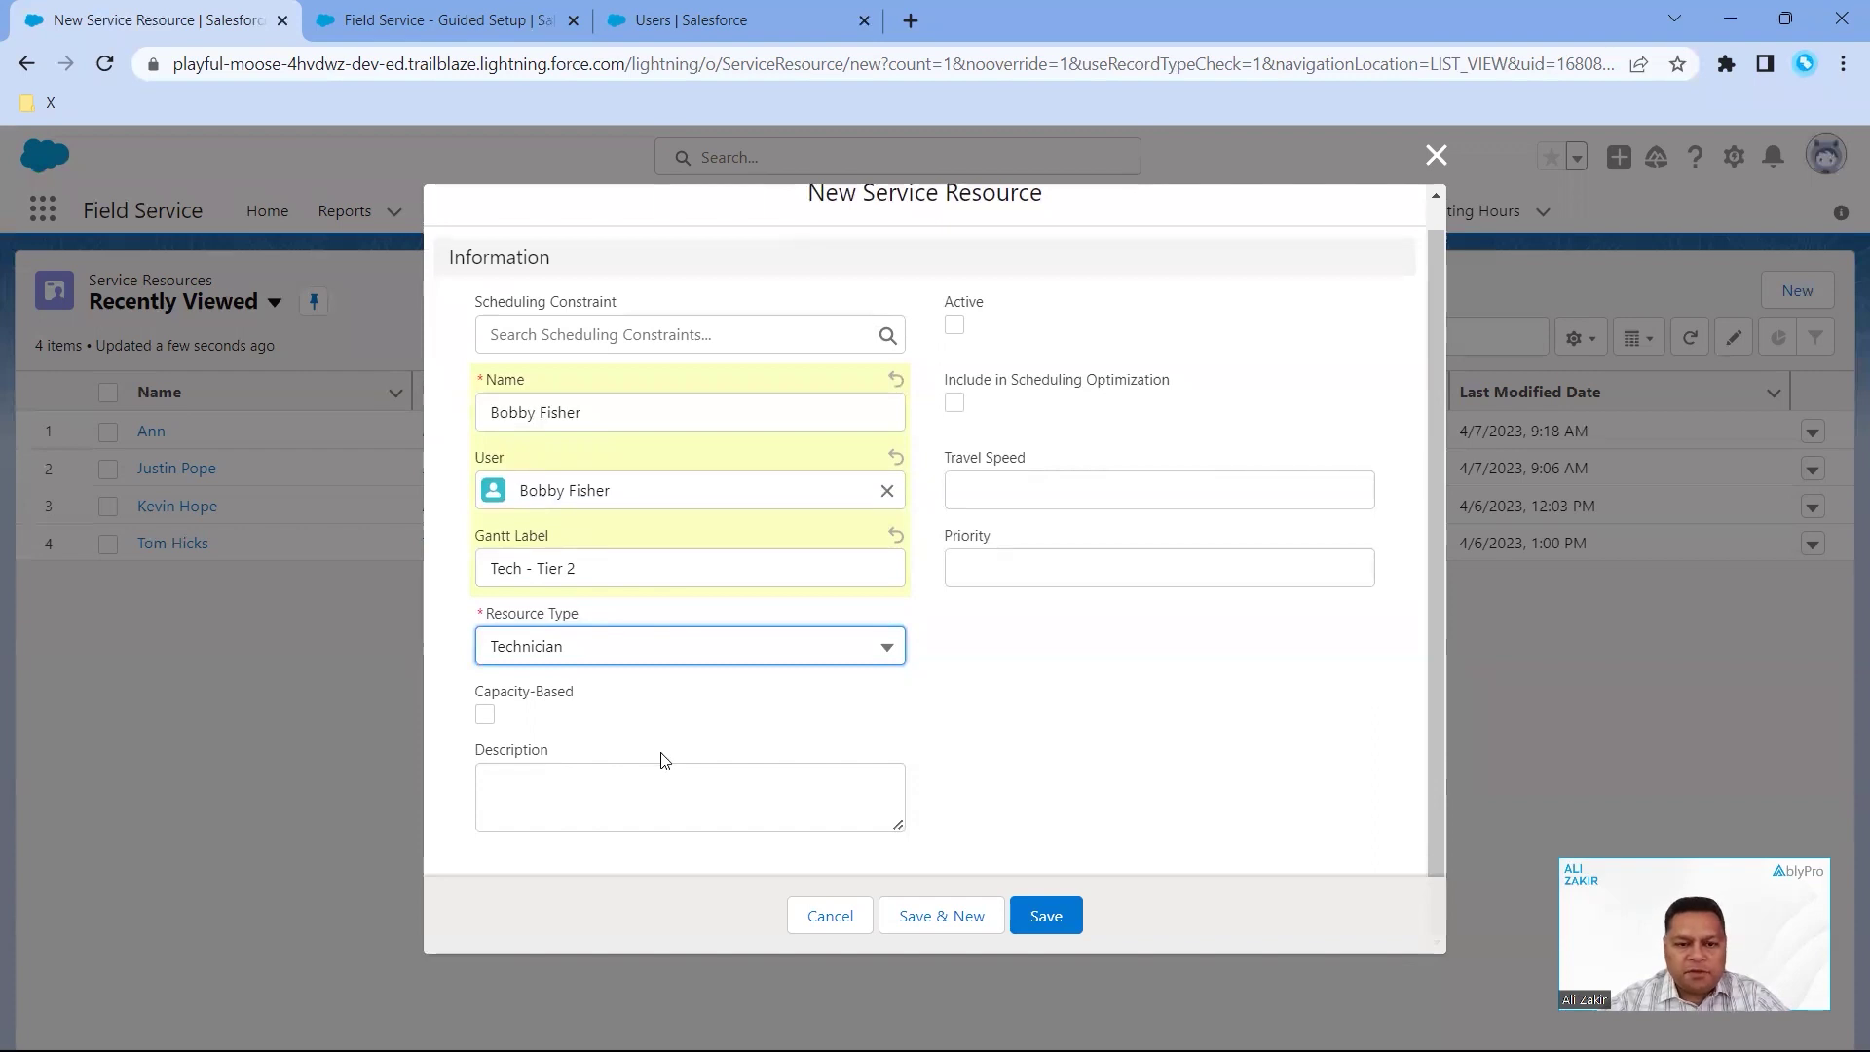
{"action": "scroll", "coordinate": [662, 759], "scroll_direction": "up", "scroll_amount": 1}
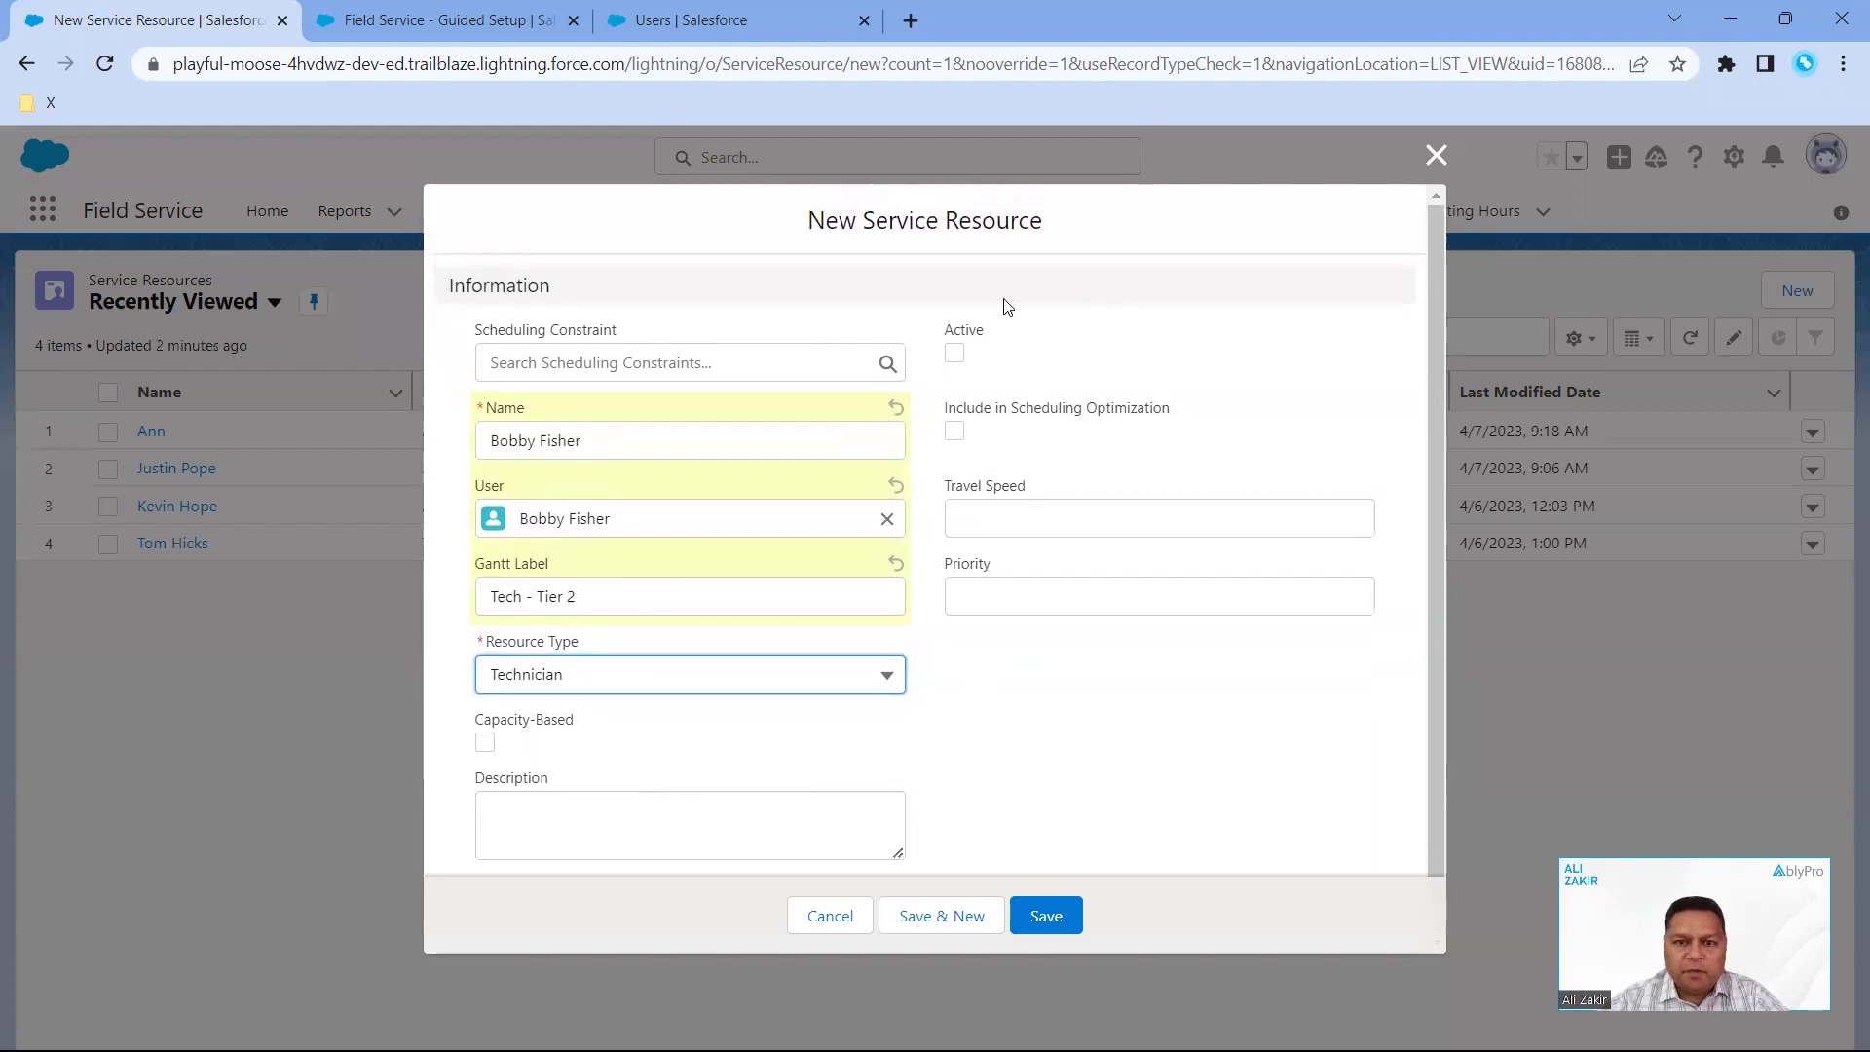
{"action": "left_click", "coordinate": [954, 353]}
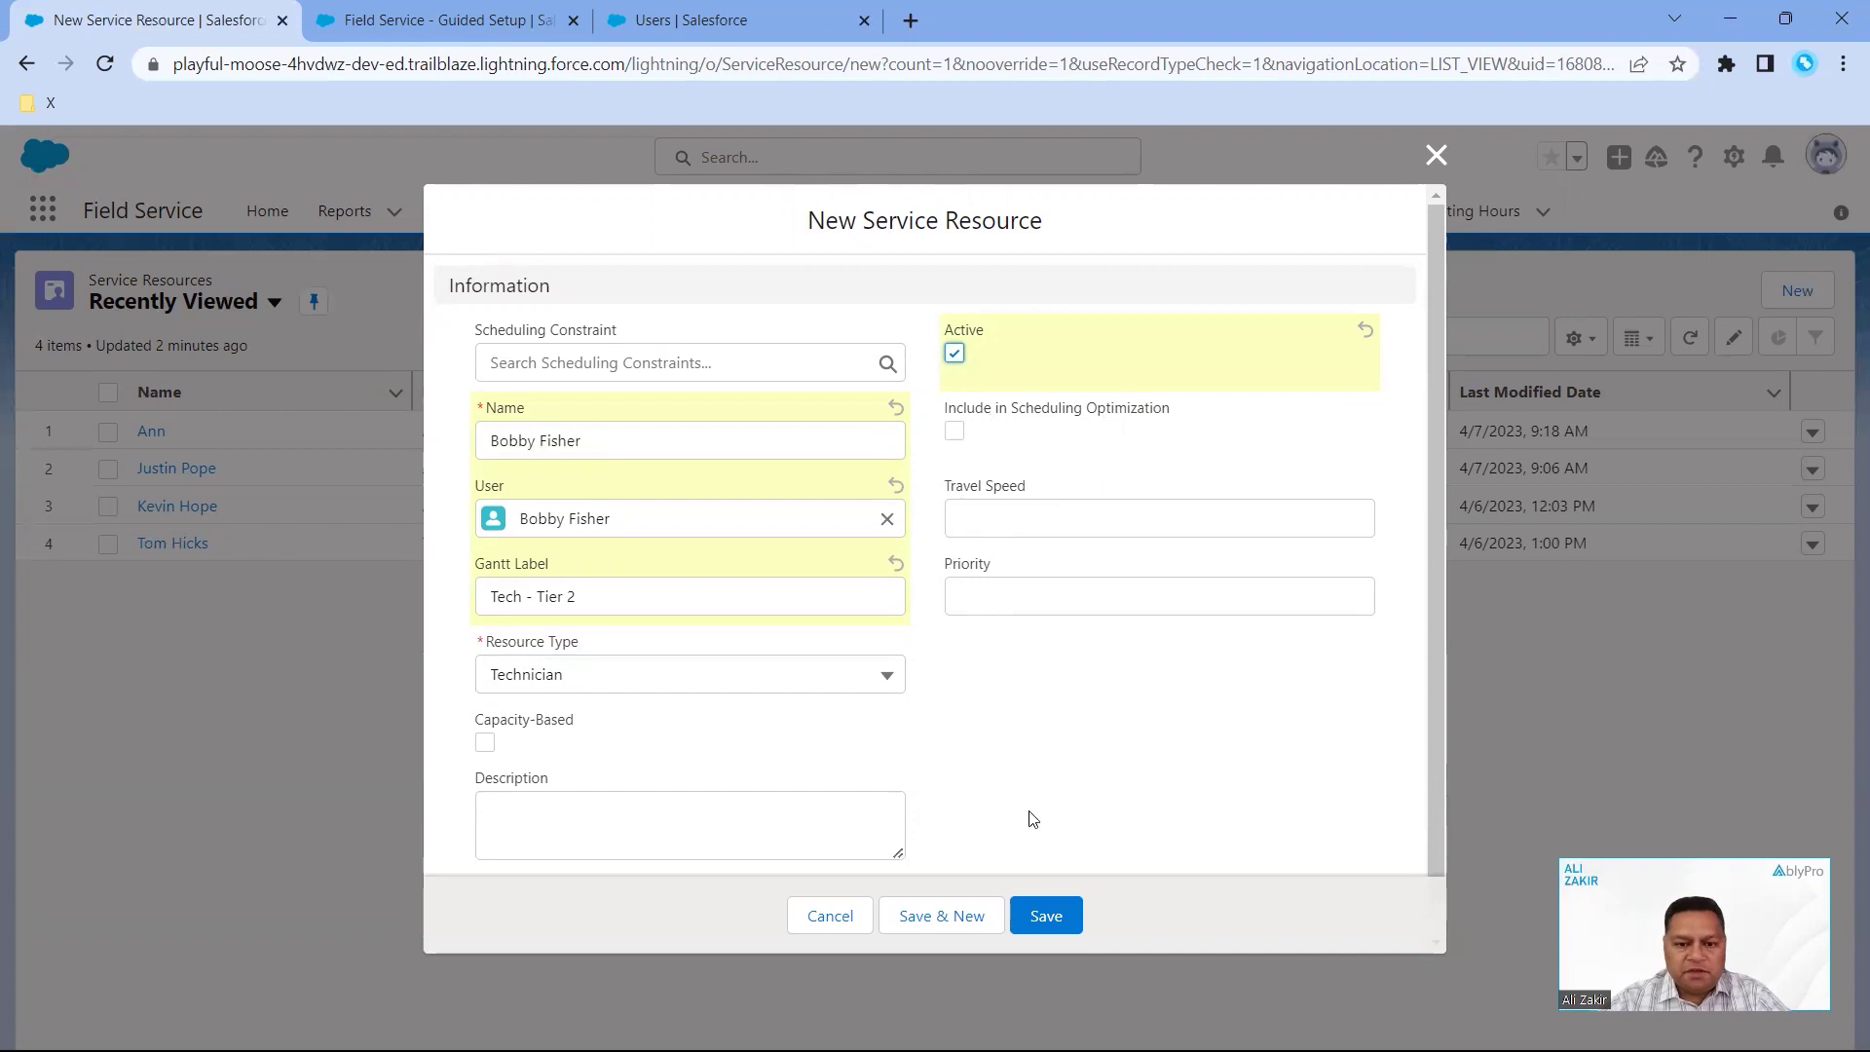
{"action": "left_click", "coordinate": [1054, 927]}
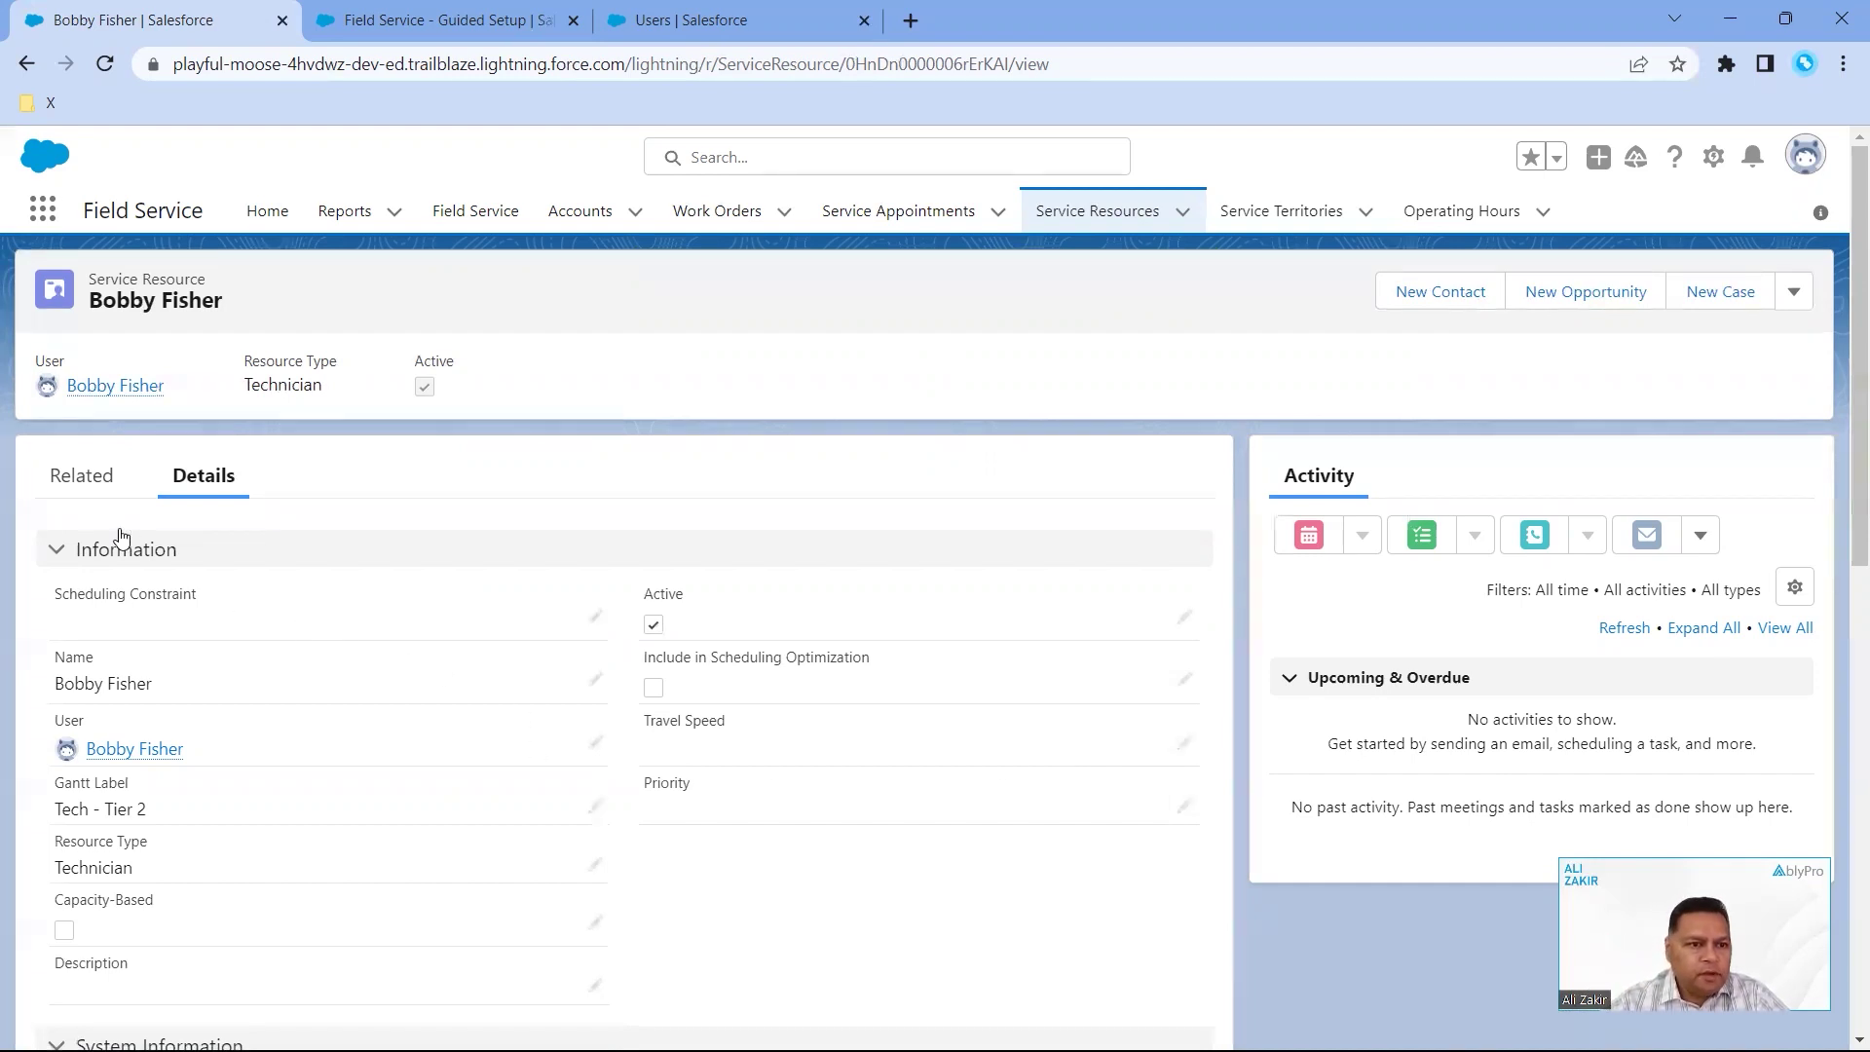
{"action": "left_click", "coordinate": [95, 484]}
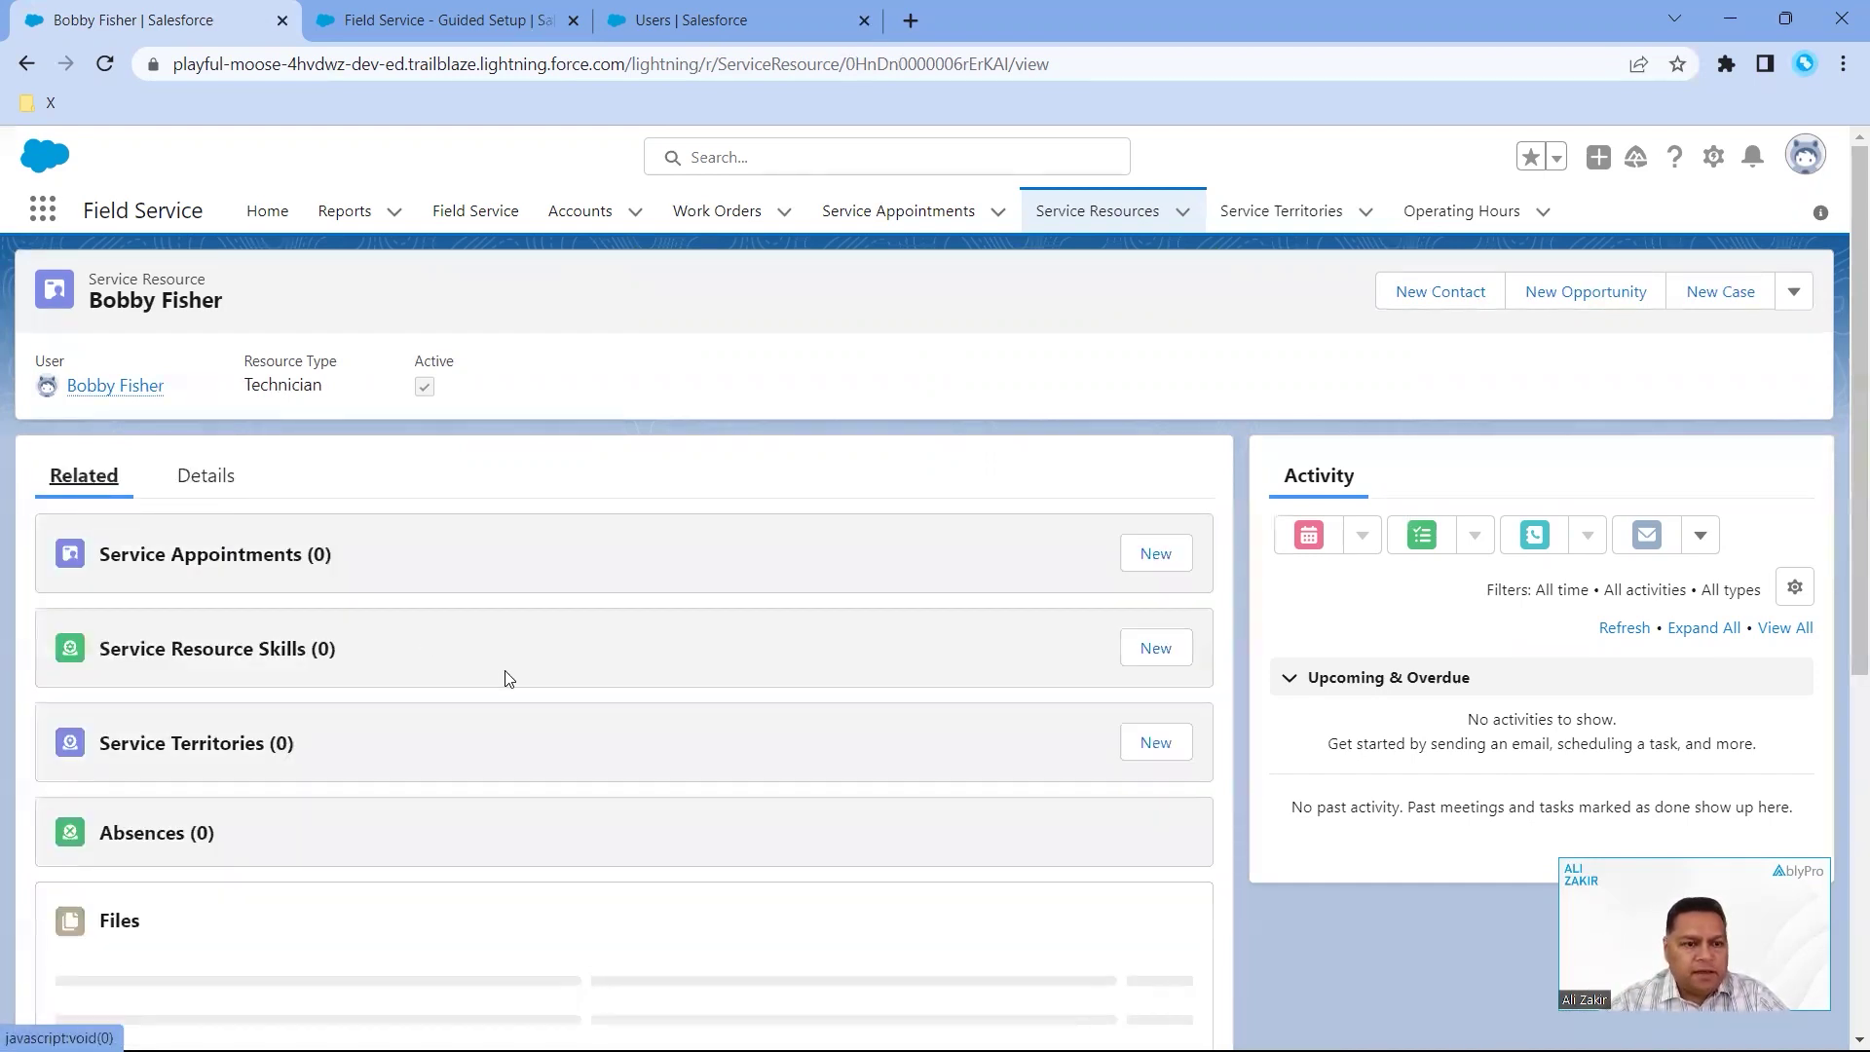
{"action": "scroll", "coordinate": [506, 679], "scroll_direction": "down", "scroll_amount": 1}
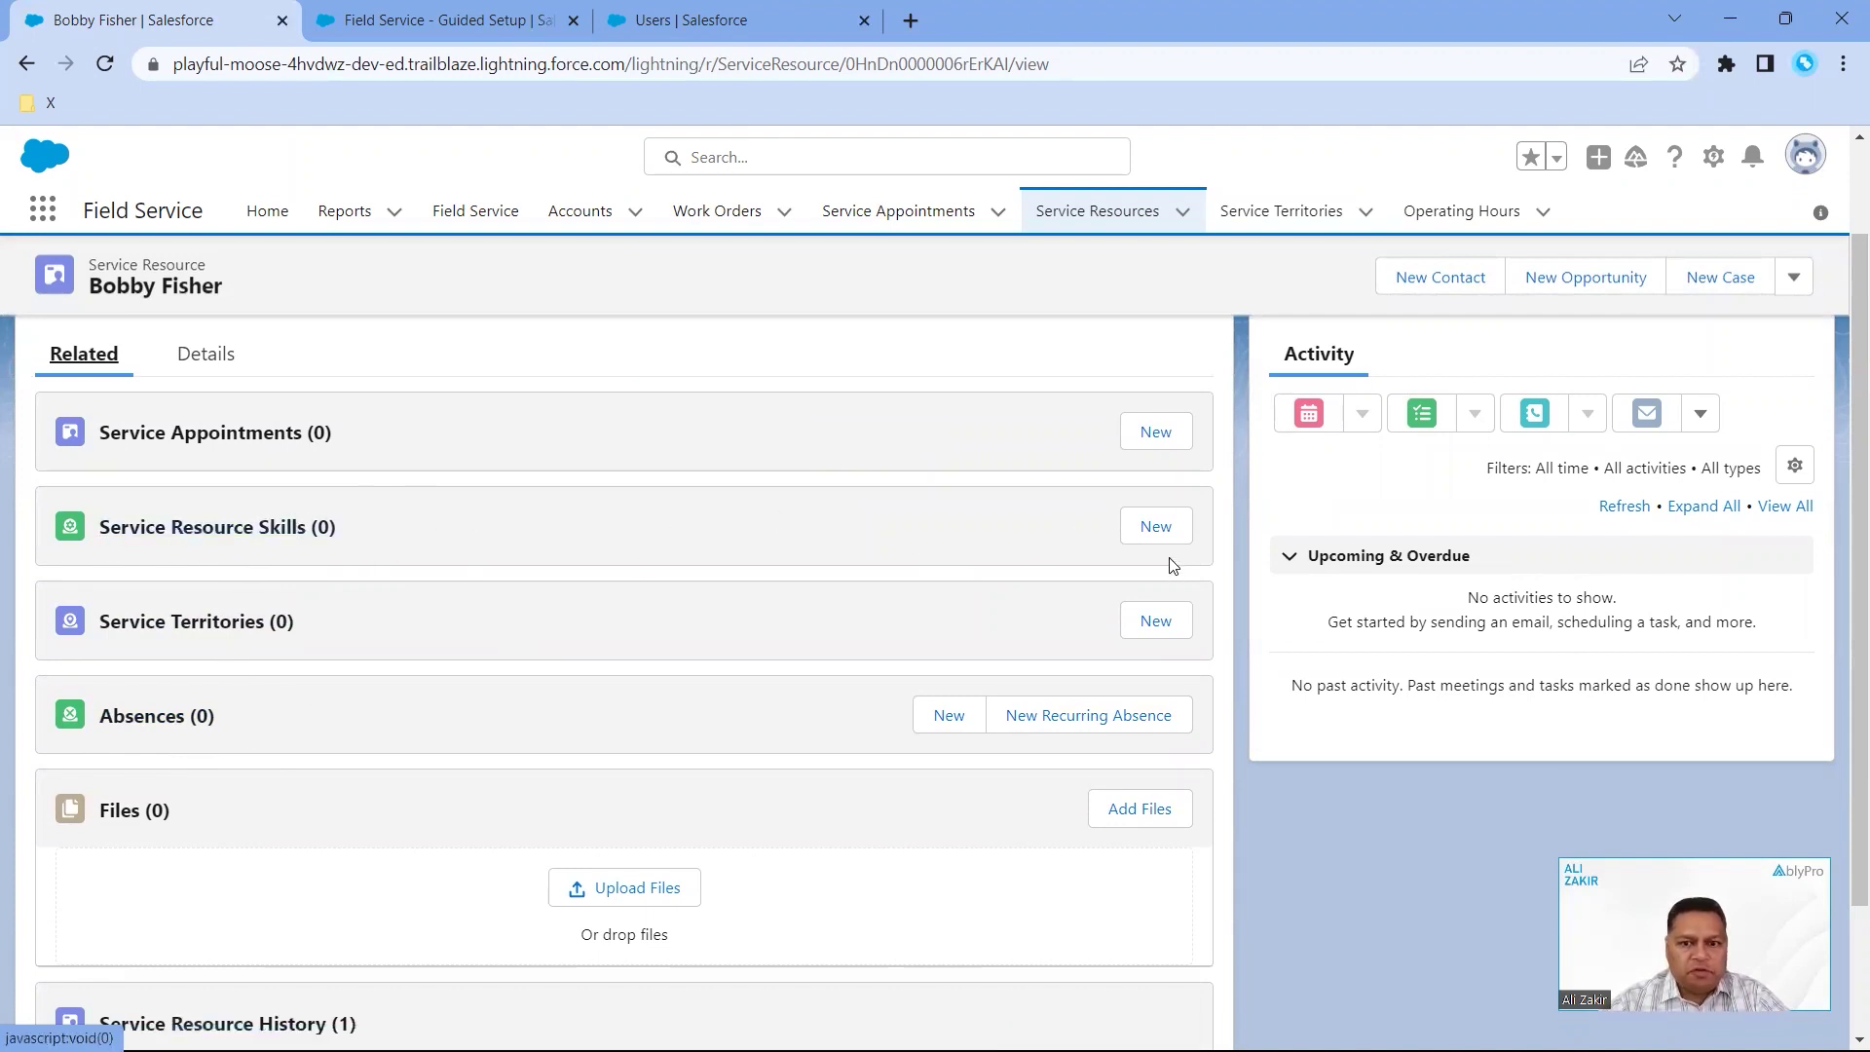
{"action": "left_click", "coordinate": [1165, 531]}
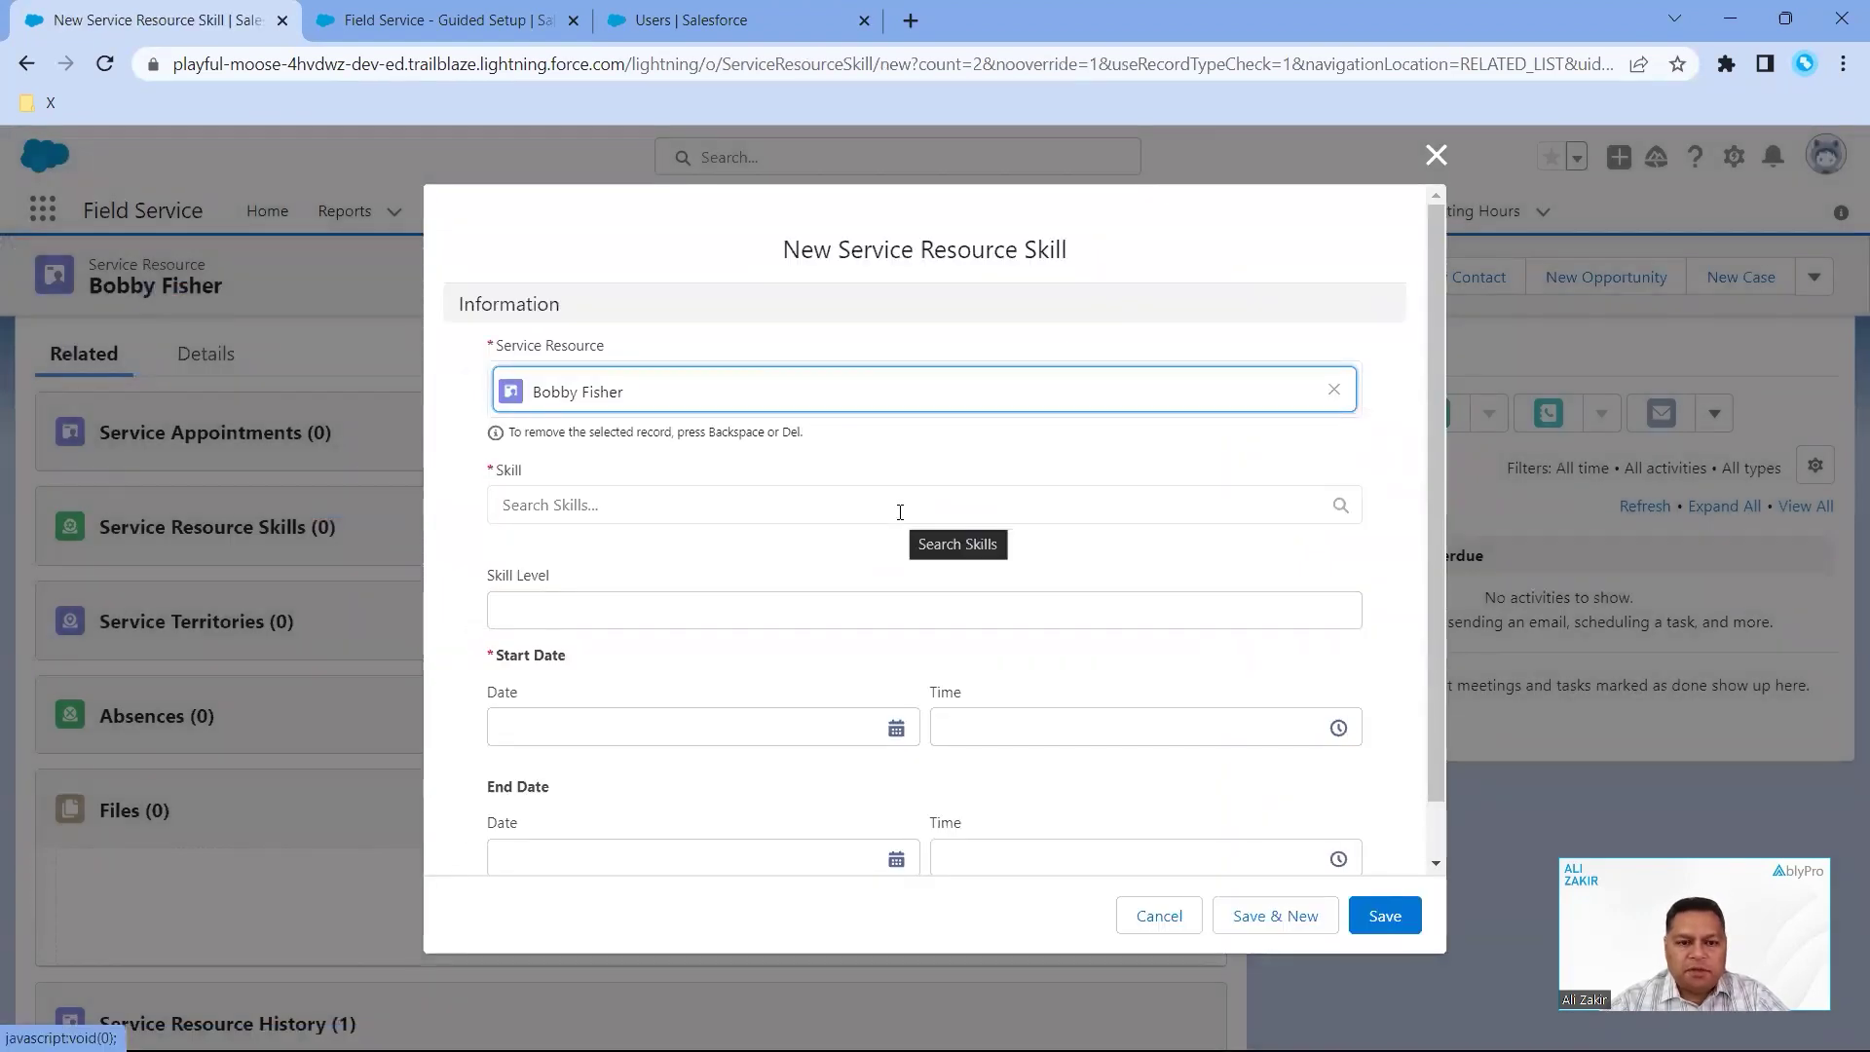
- Add the Fiber to End Point skill at level 99, starting April 6, 2023, and save
{"action": "left_click", "coordinate": [900, 512]}
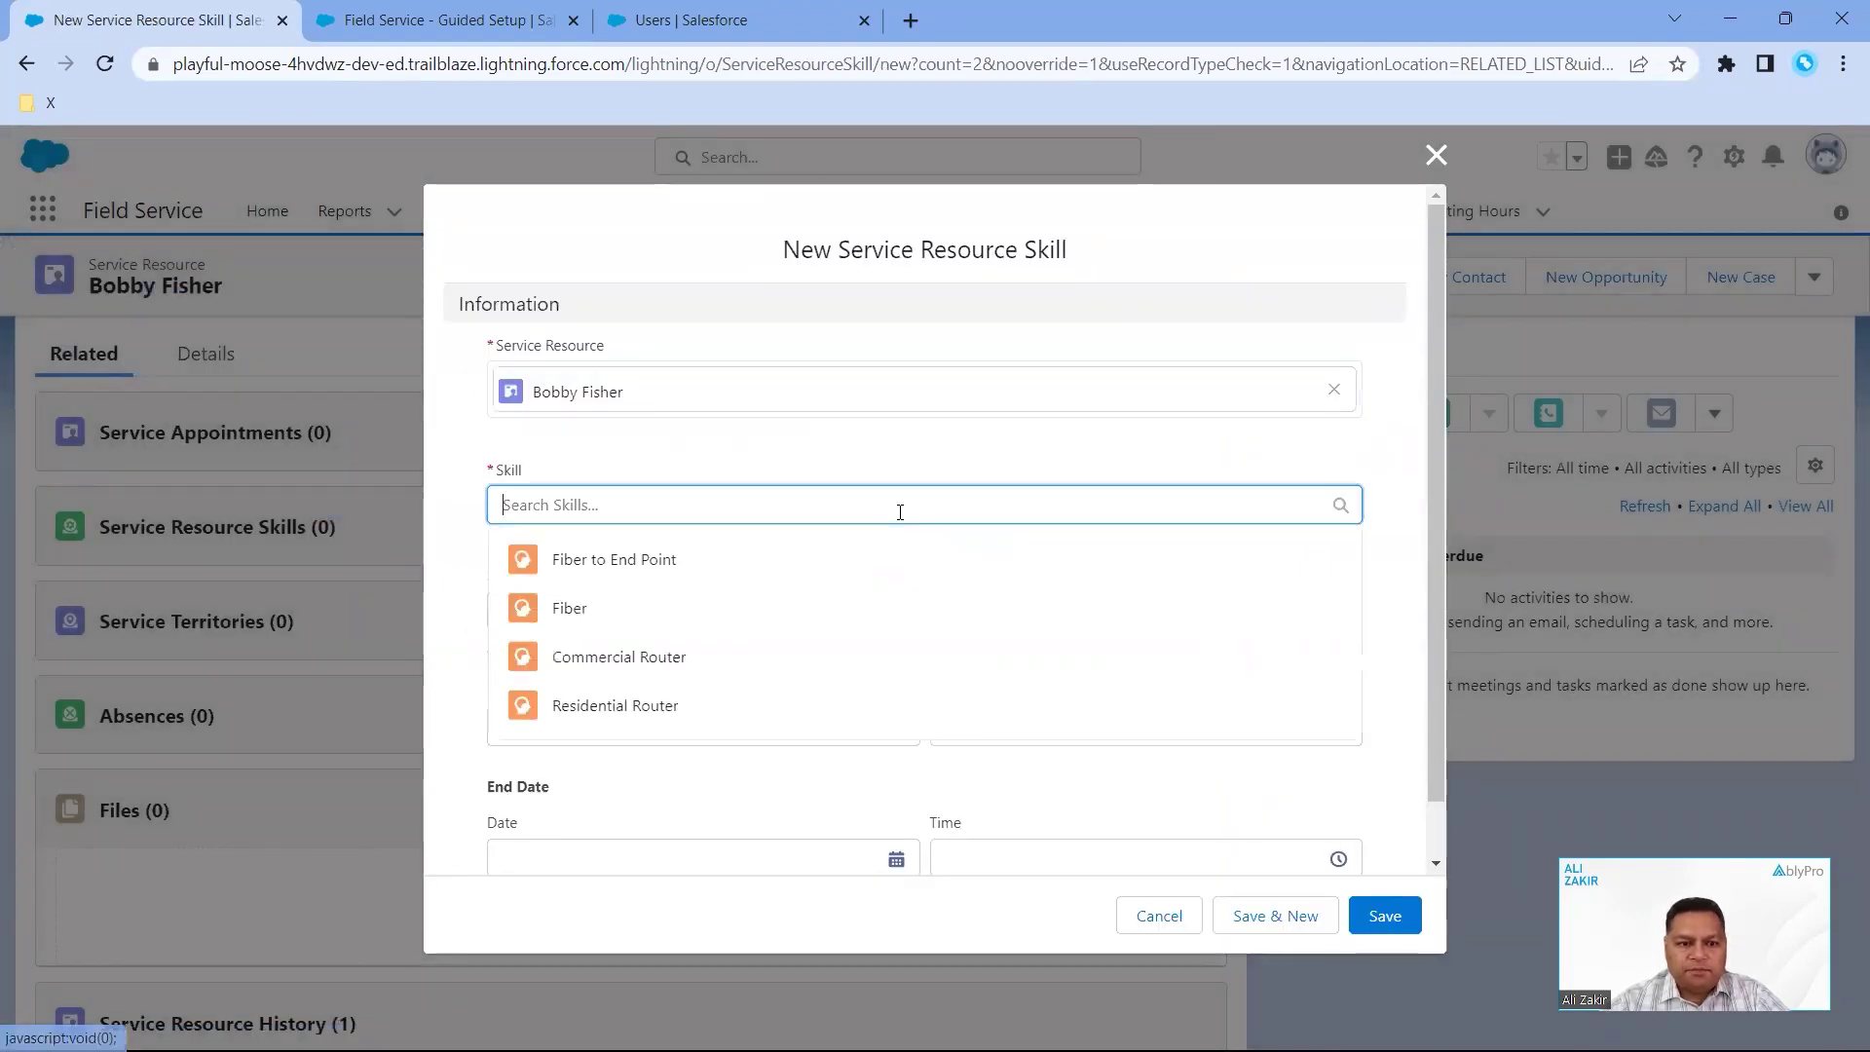
{"action": "left_click", "coordinate": [793, 559]}
{"action": "left_click", "coordinate": [766, 632]}
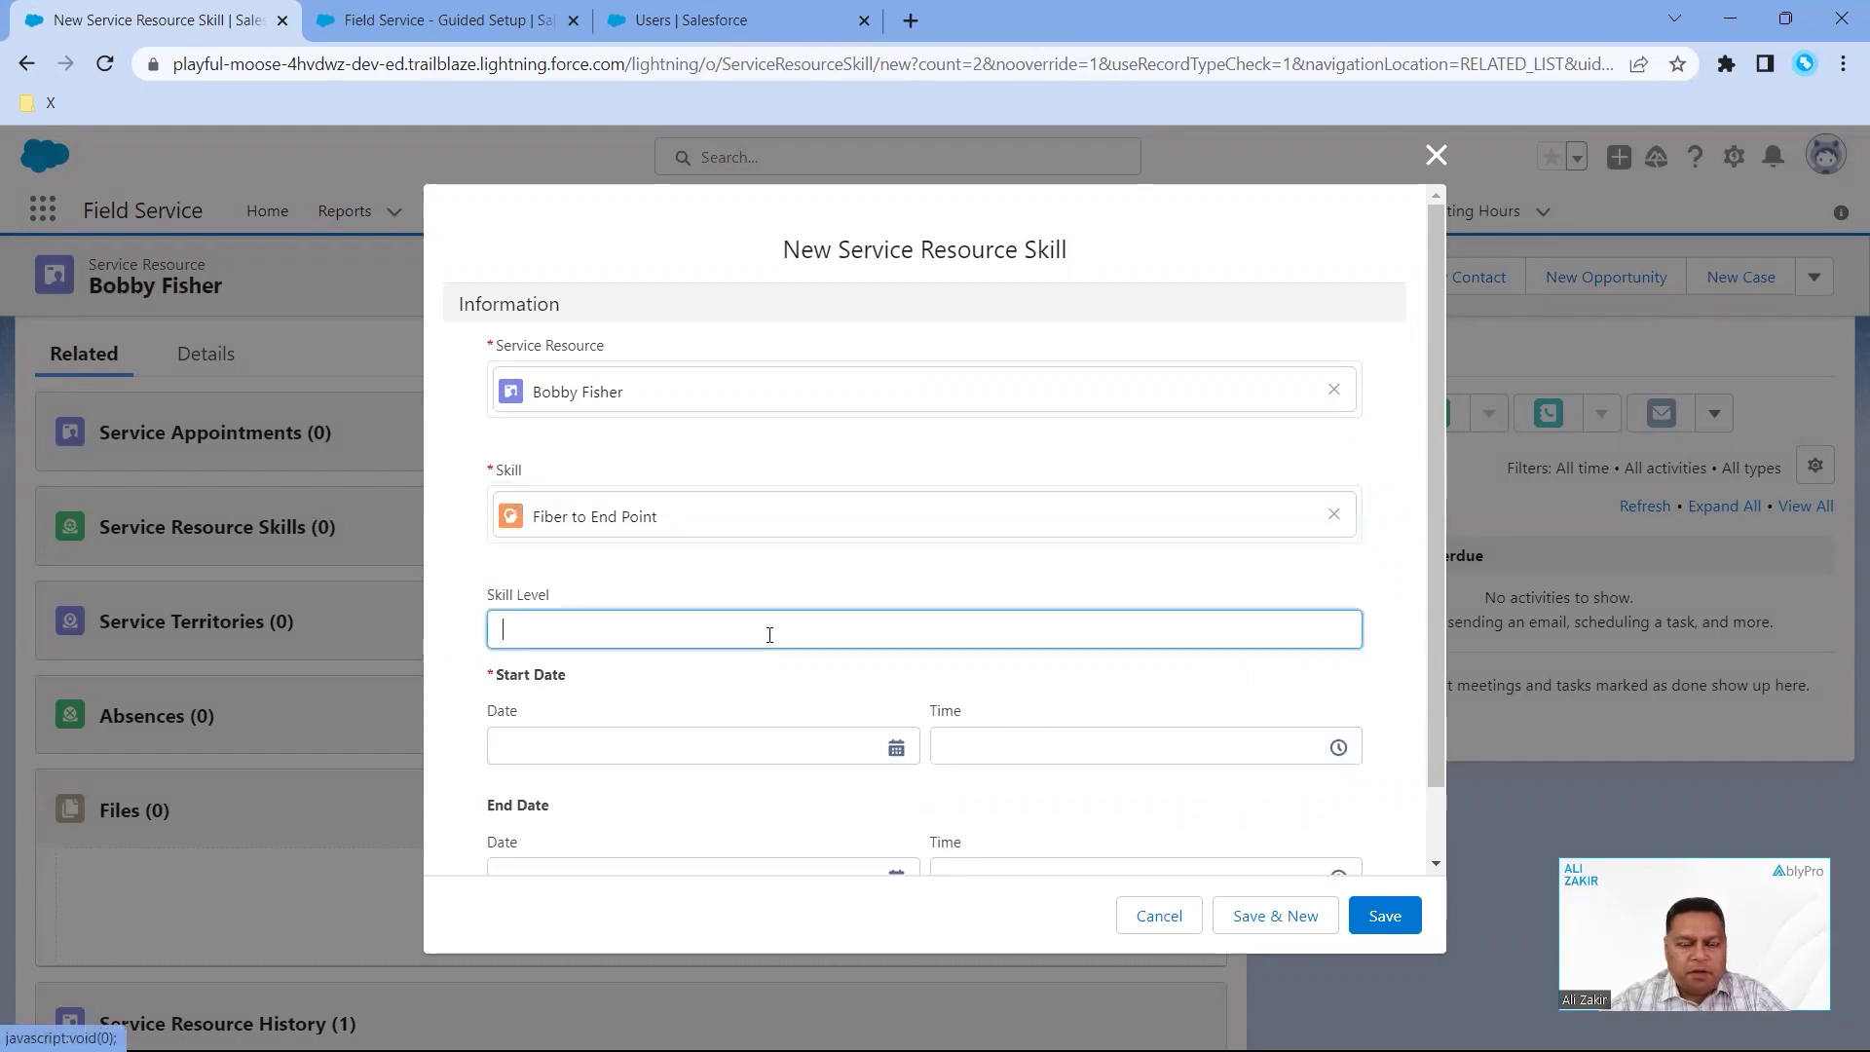
{"action": "type", "text": "99"}
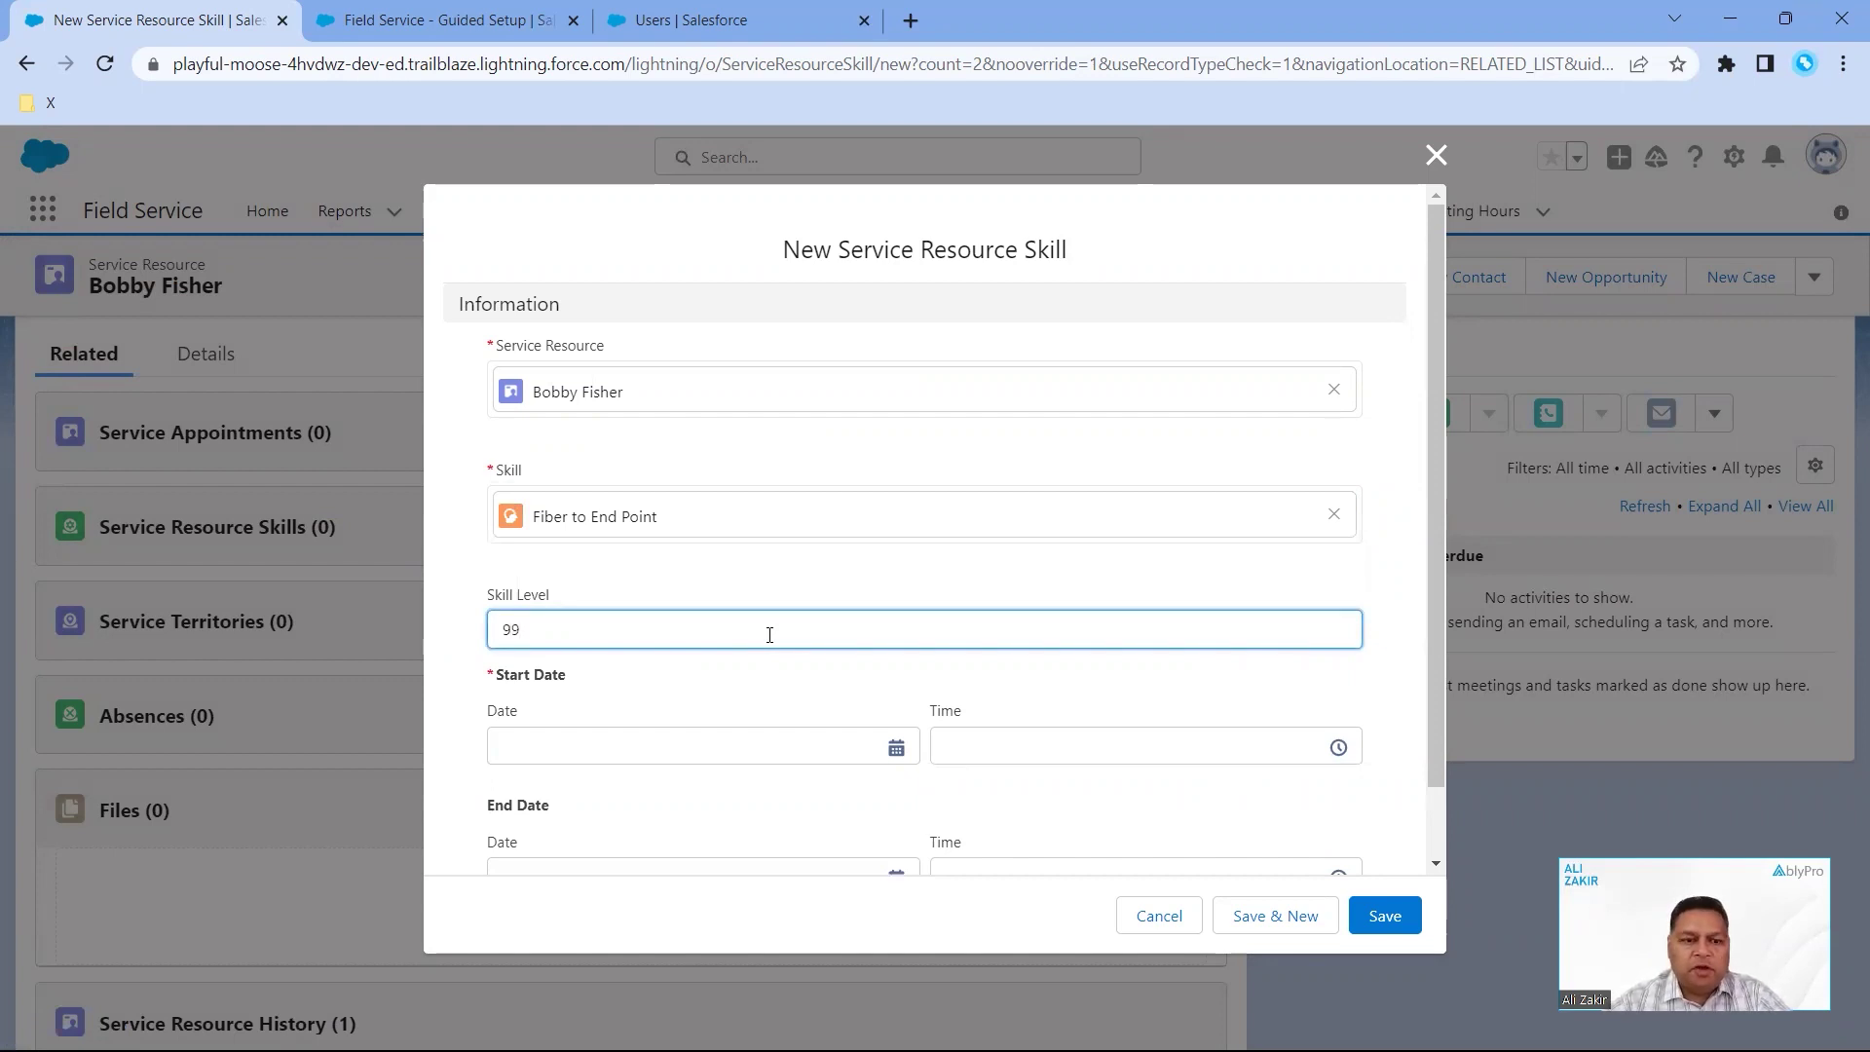
{"action": "scroll", "coordinate": [764, 718], "scroll_direction": "down", "scroll_amount": 1}
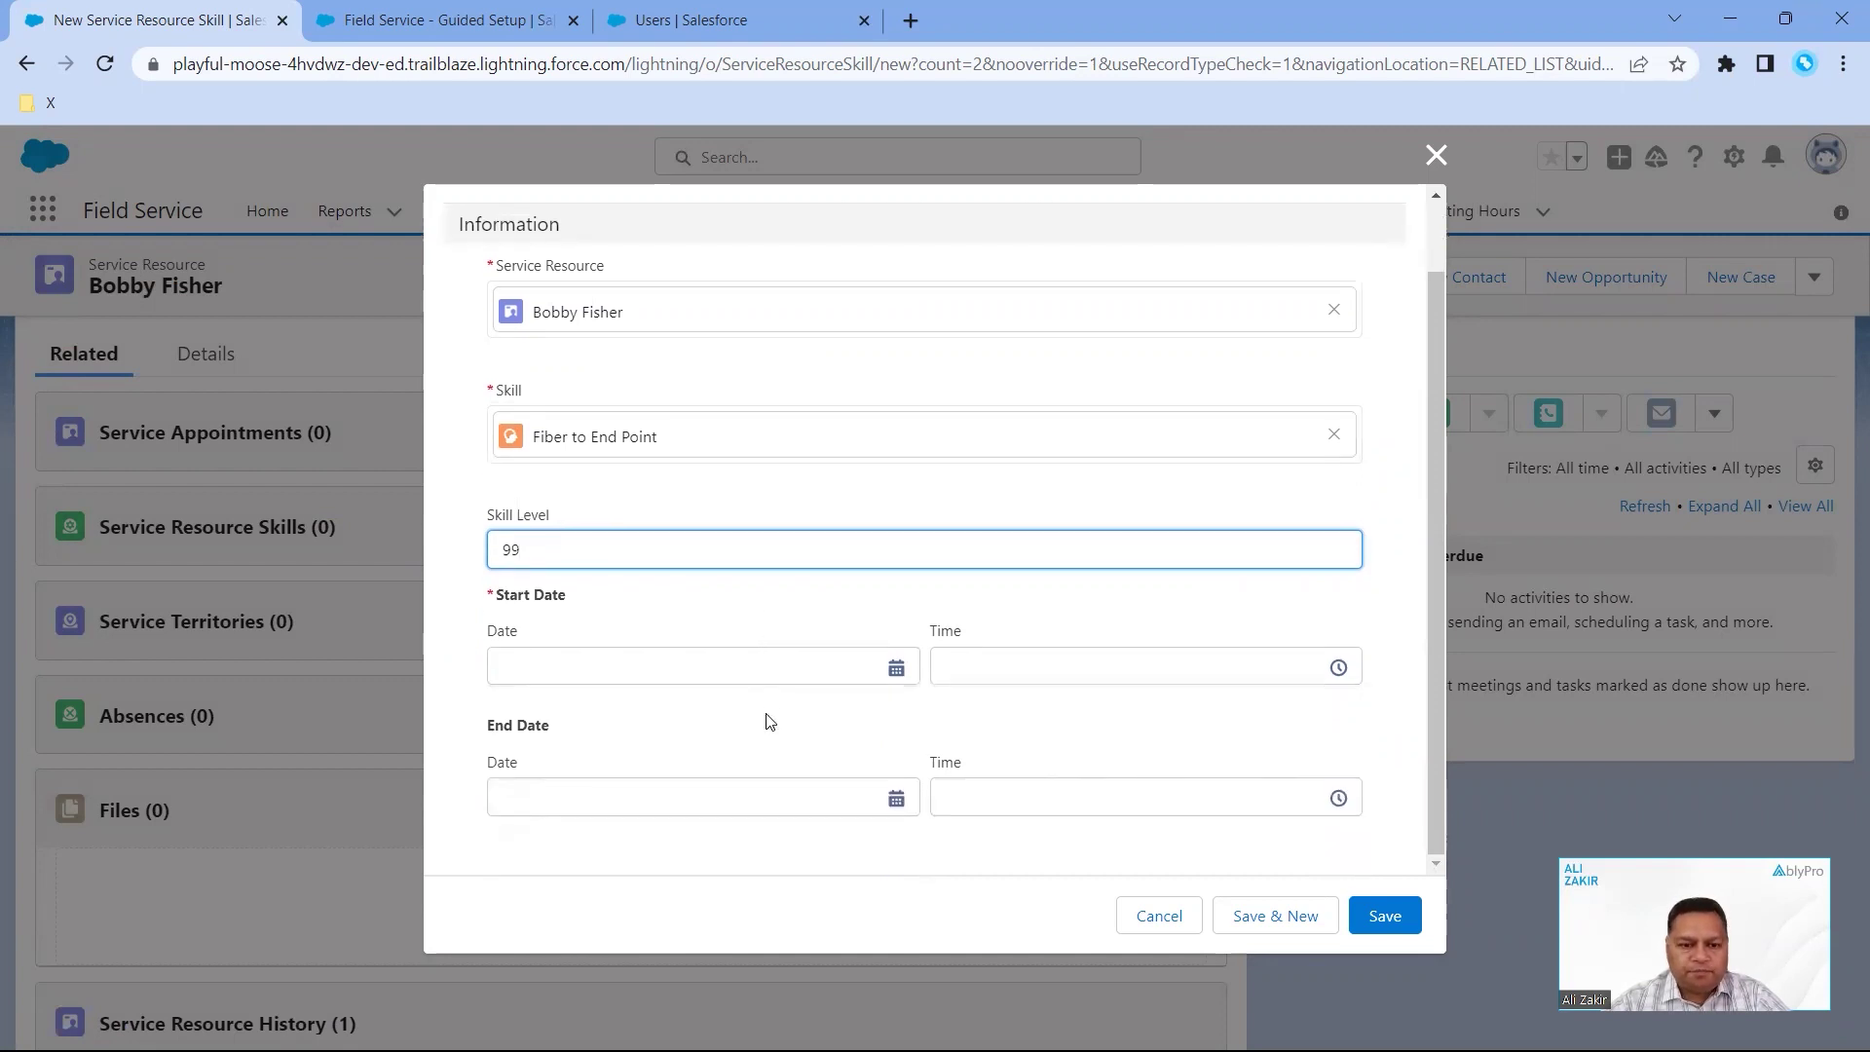
{"action": "left_click", "coordinate": [896, 668]}
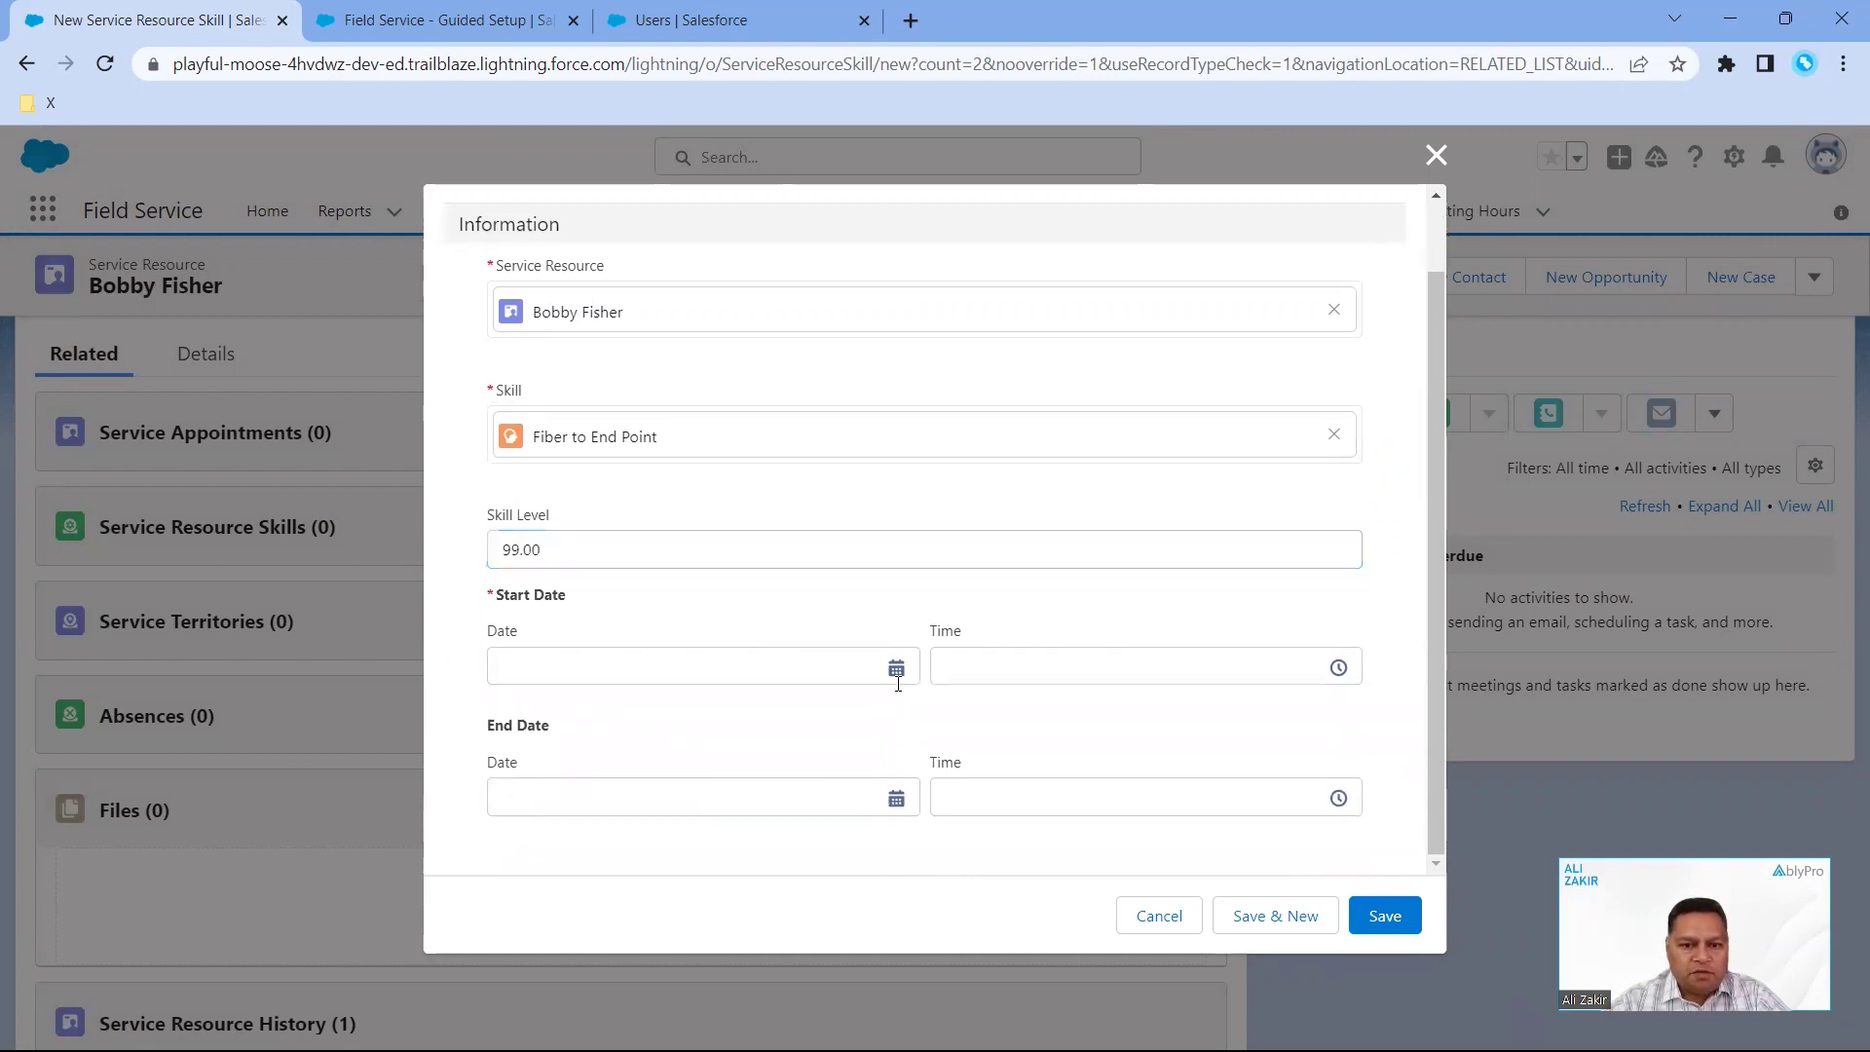
{"action": "left_click", "coordinate": [707, 377]}
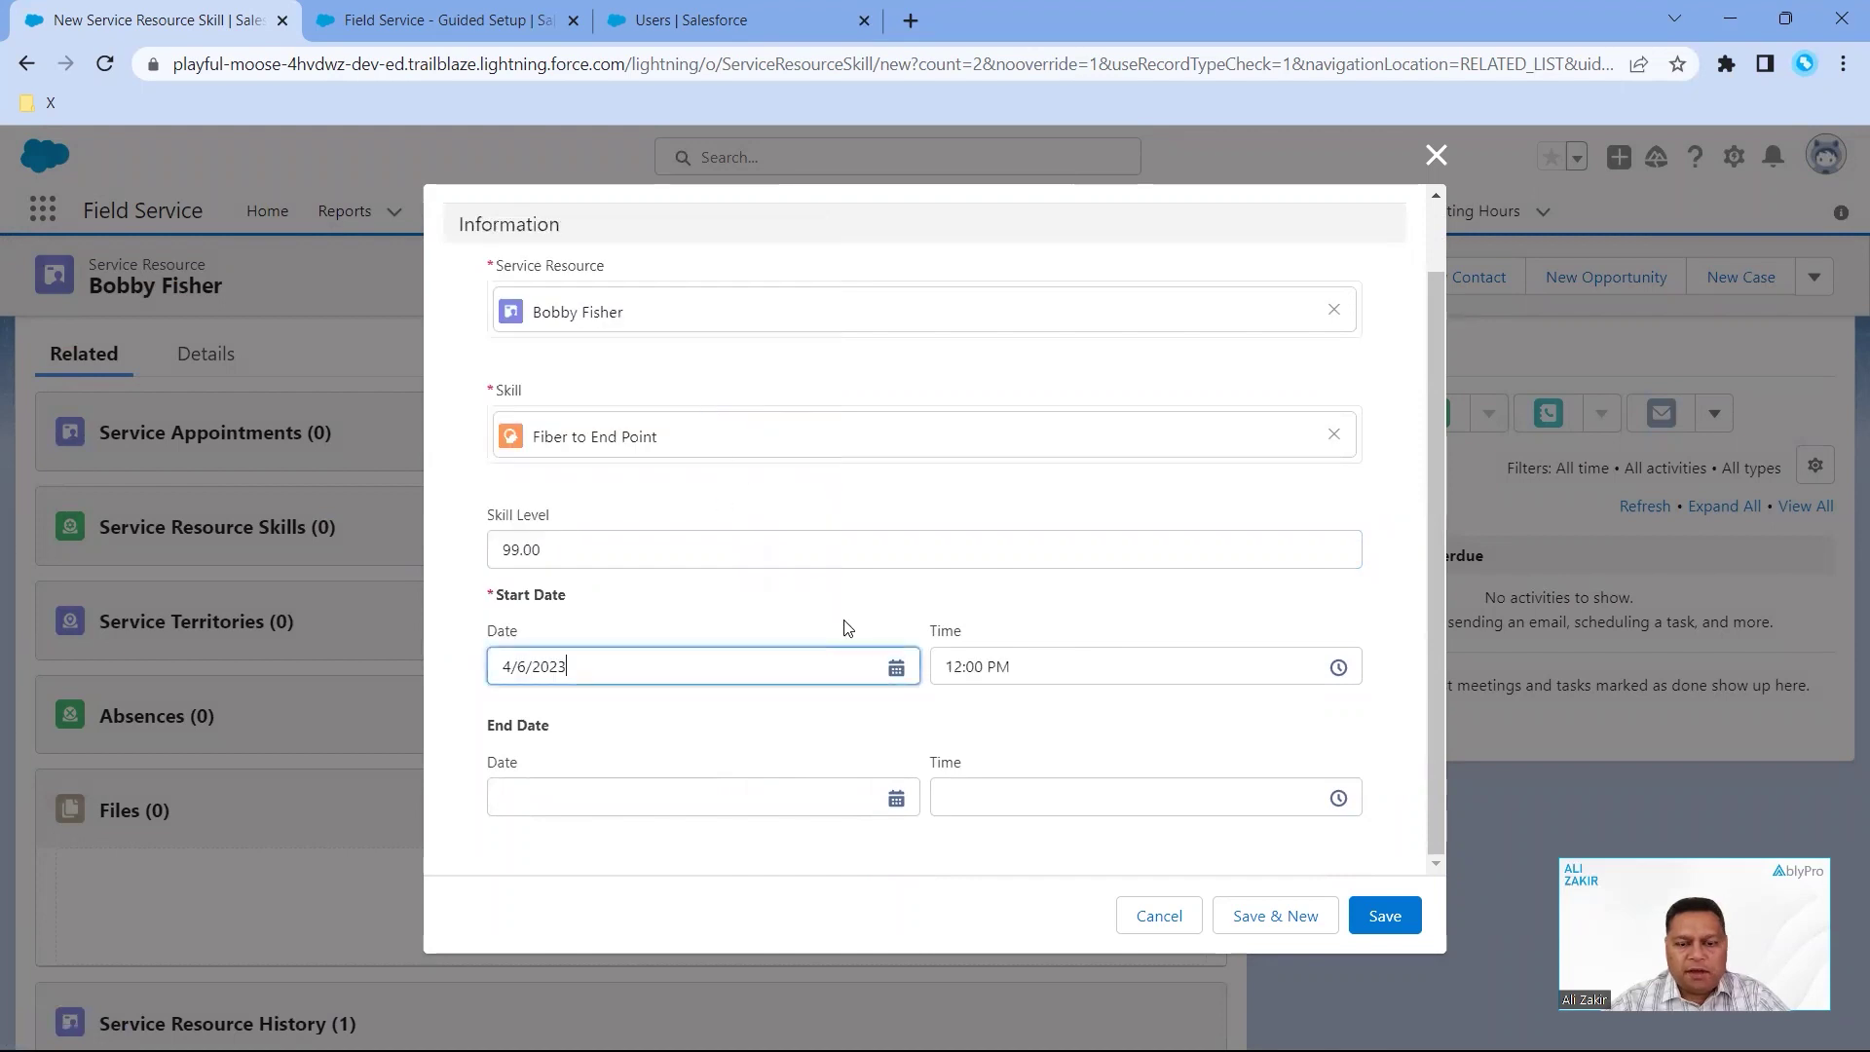
{"action": "left_click", "coordinate": [1385, 917]}
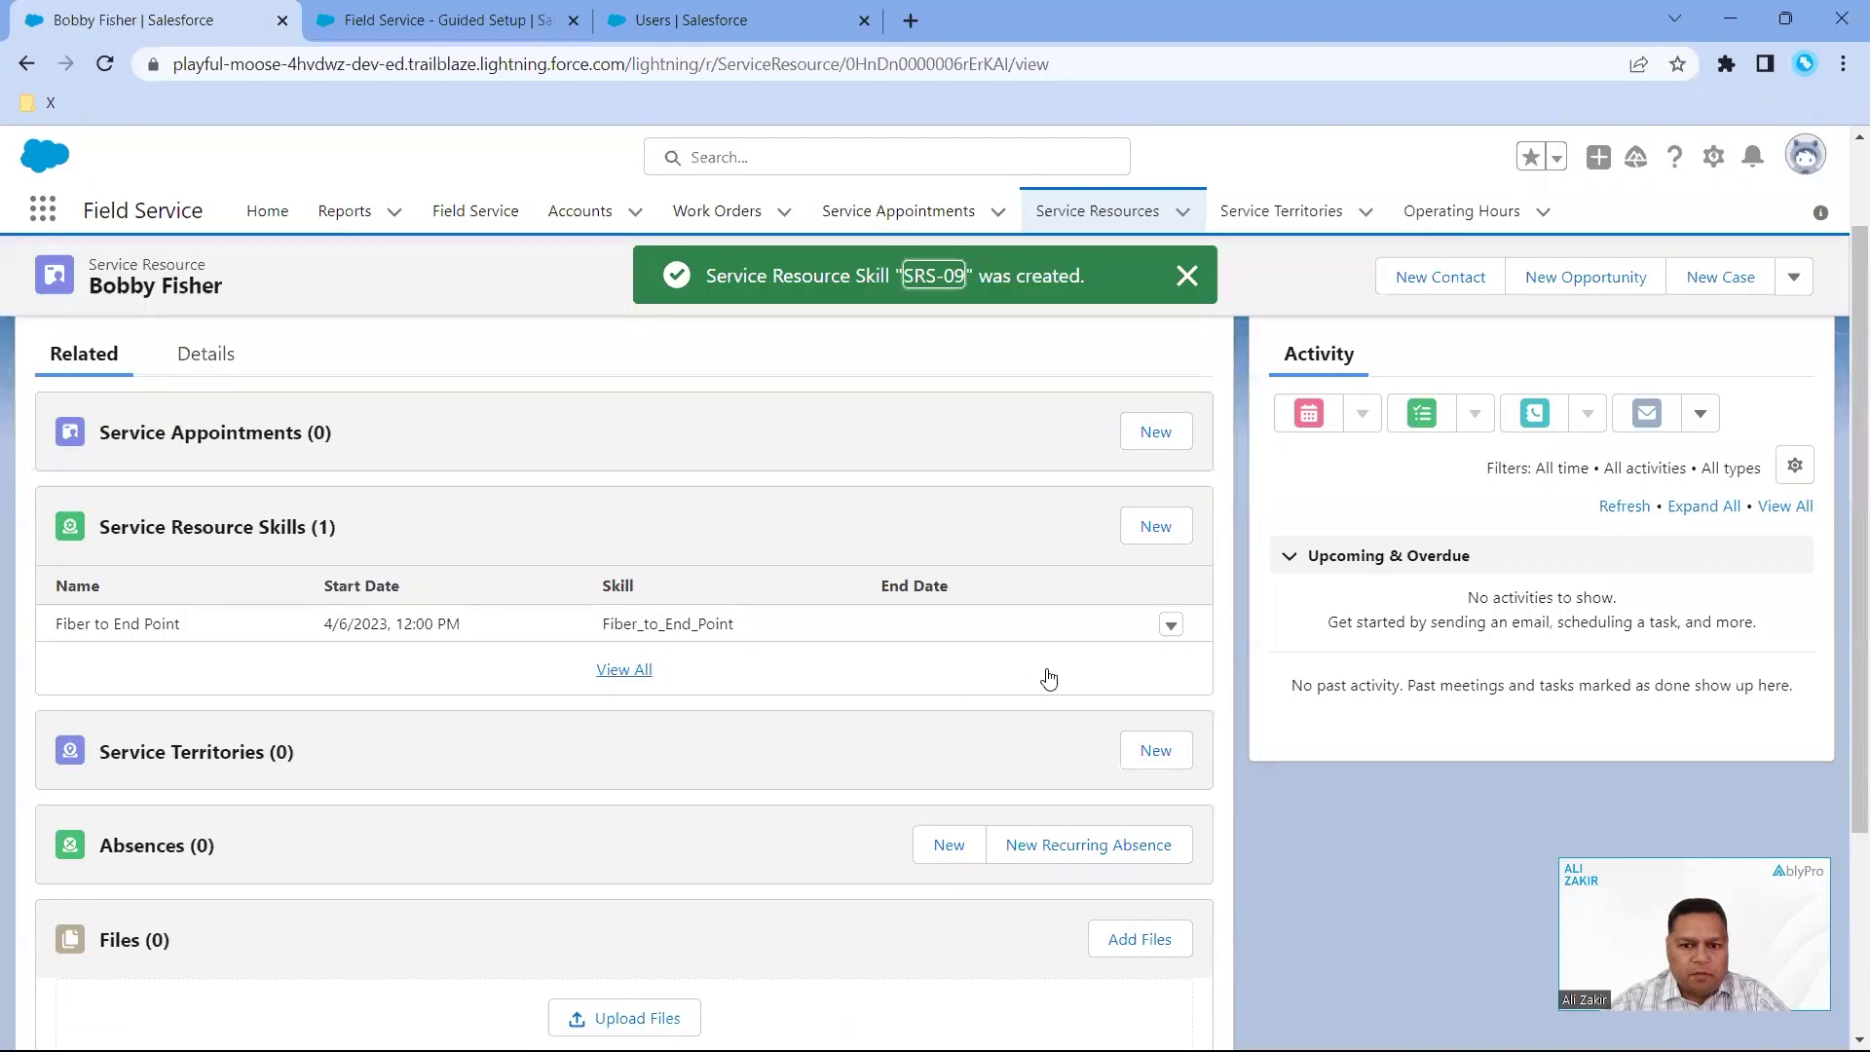
- Add the Fiber skill at level 99, starting April 6, 2023, and save
{"action": "left_click", "coordinate": [1138, 531]}
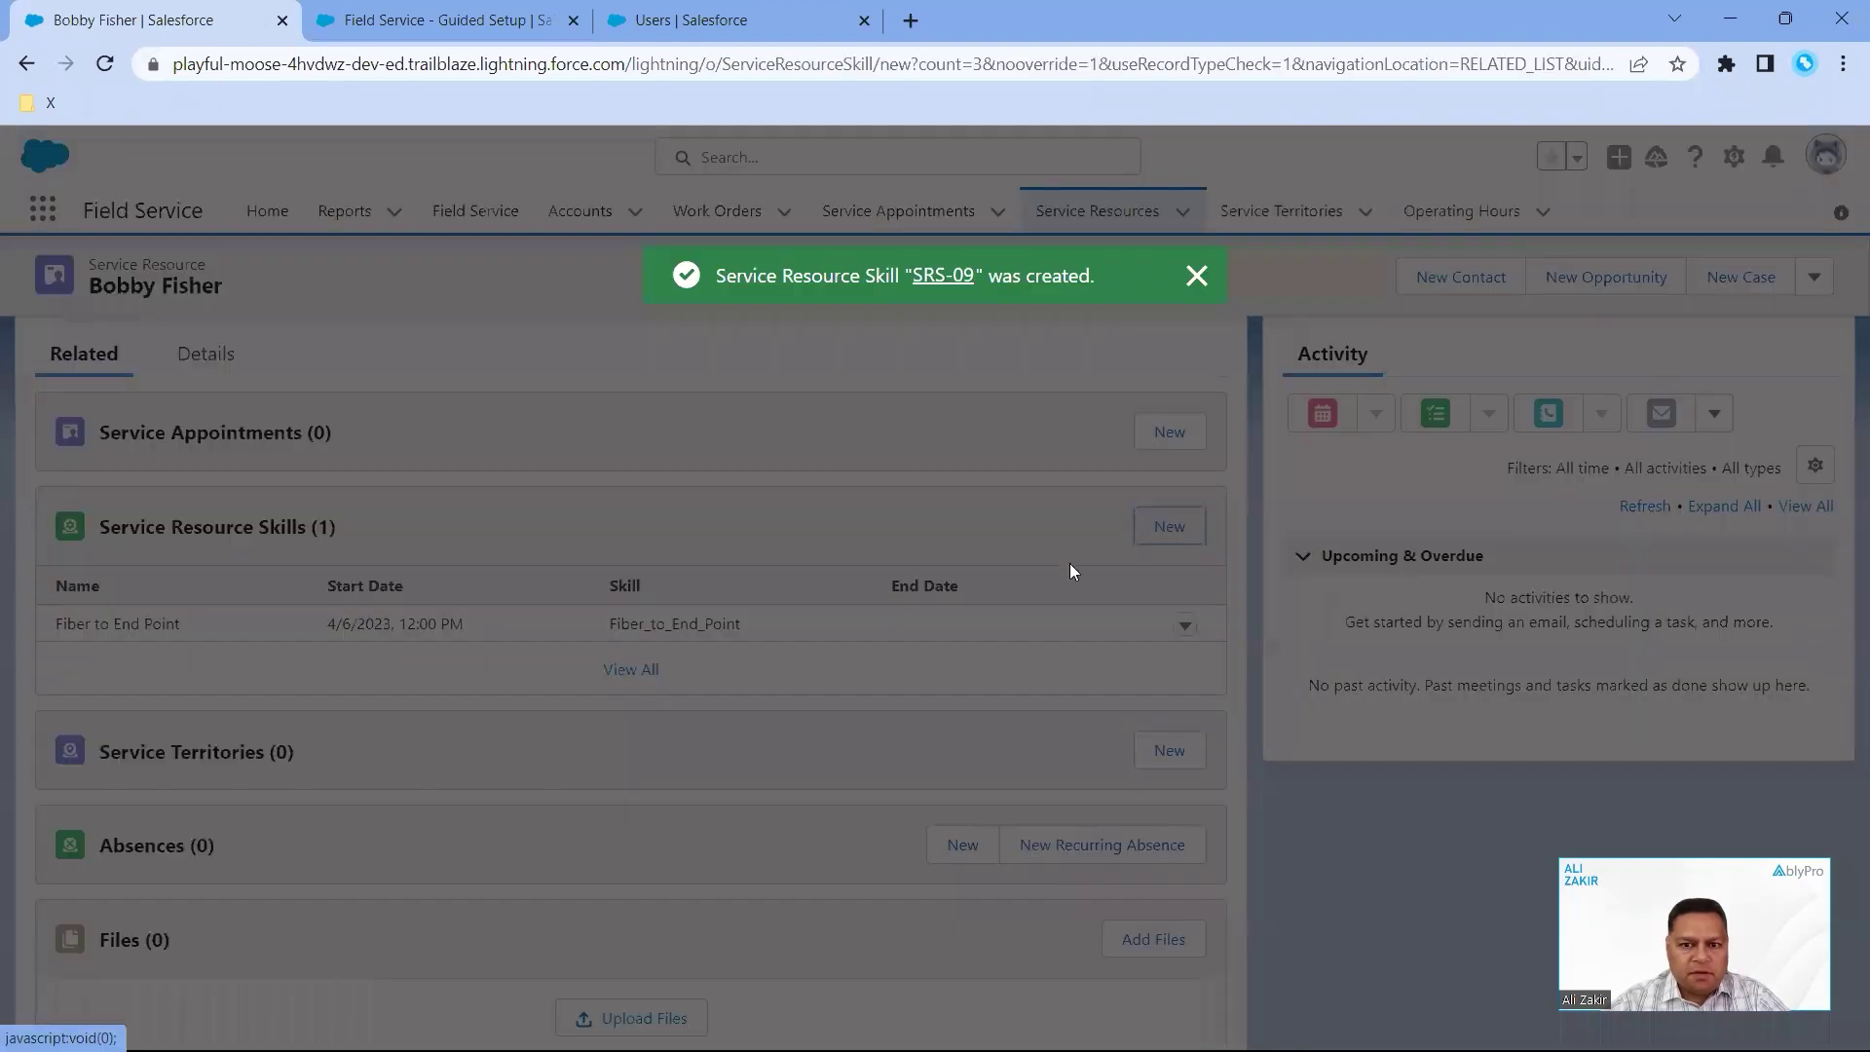
{"action": "left_click", "coordinate": [709, 505]}
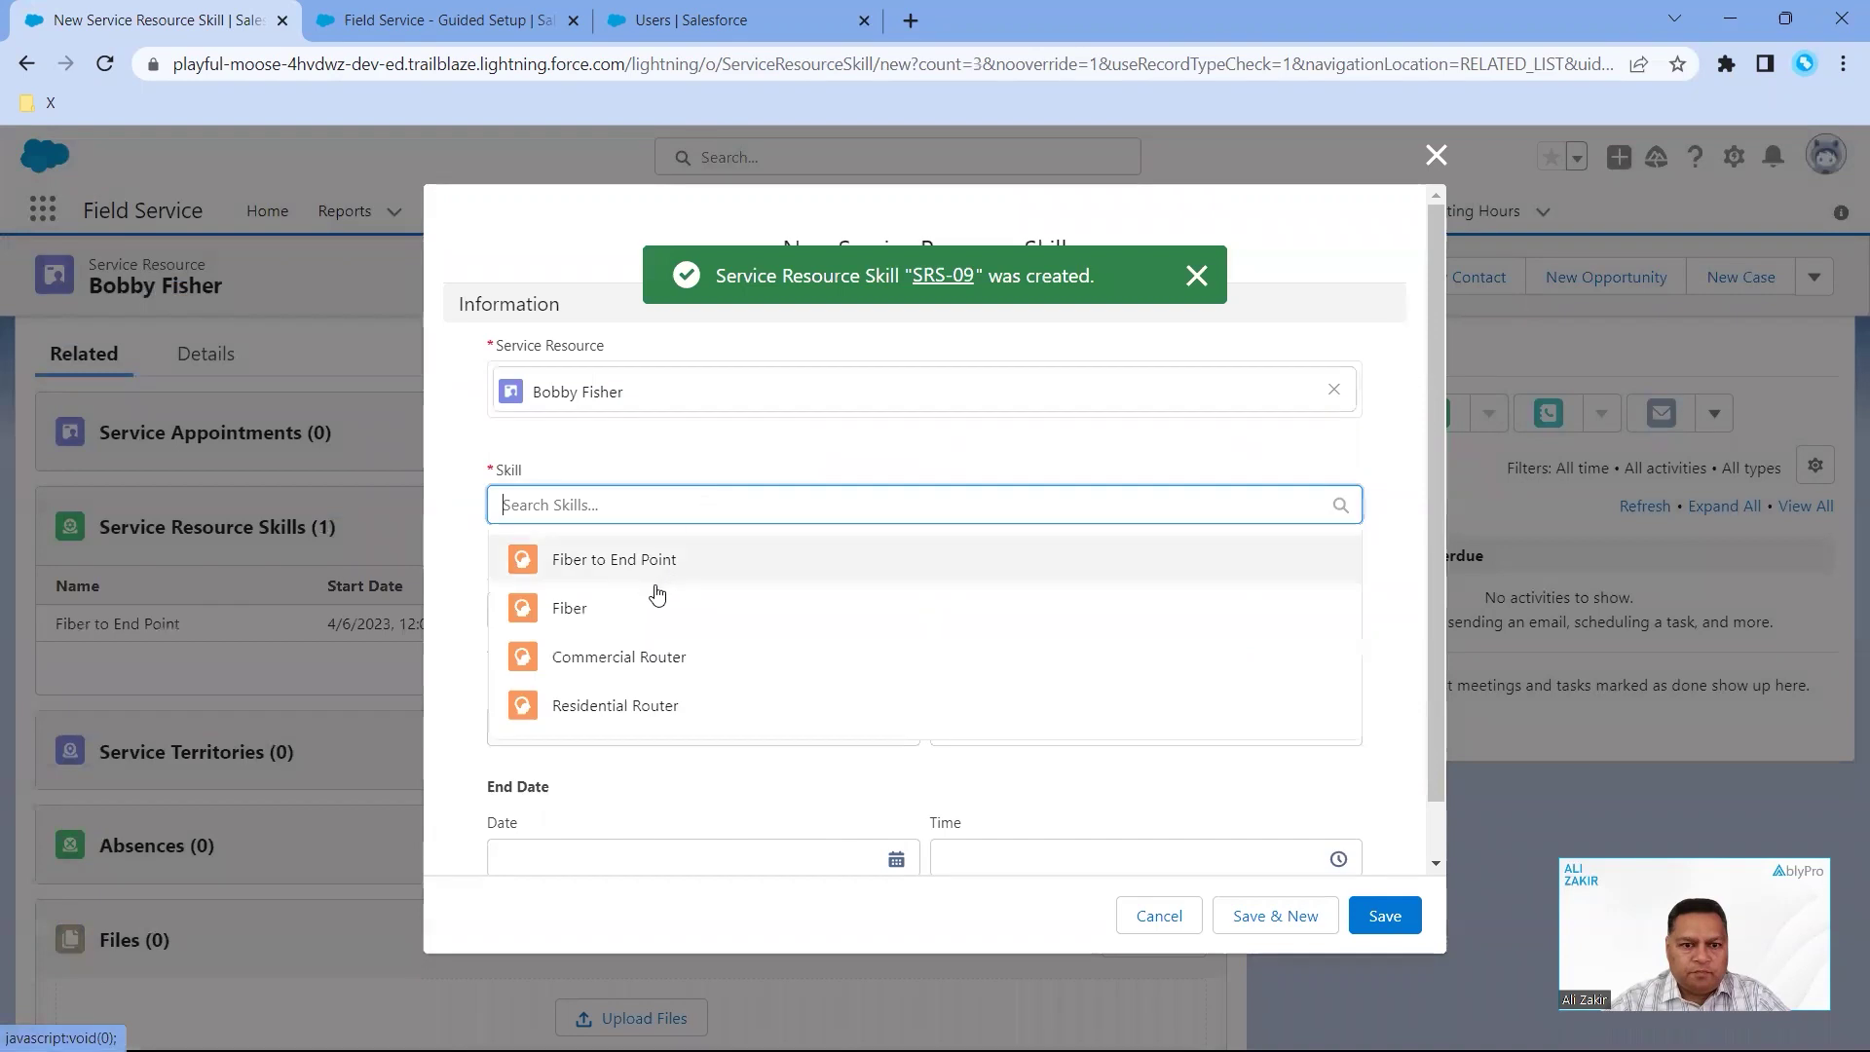
{"action": "left_click", "coordinate": [646, 612]}
{"action": "left_click", "coordinate": [641, 625]}
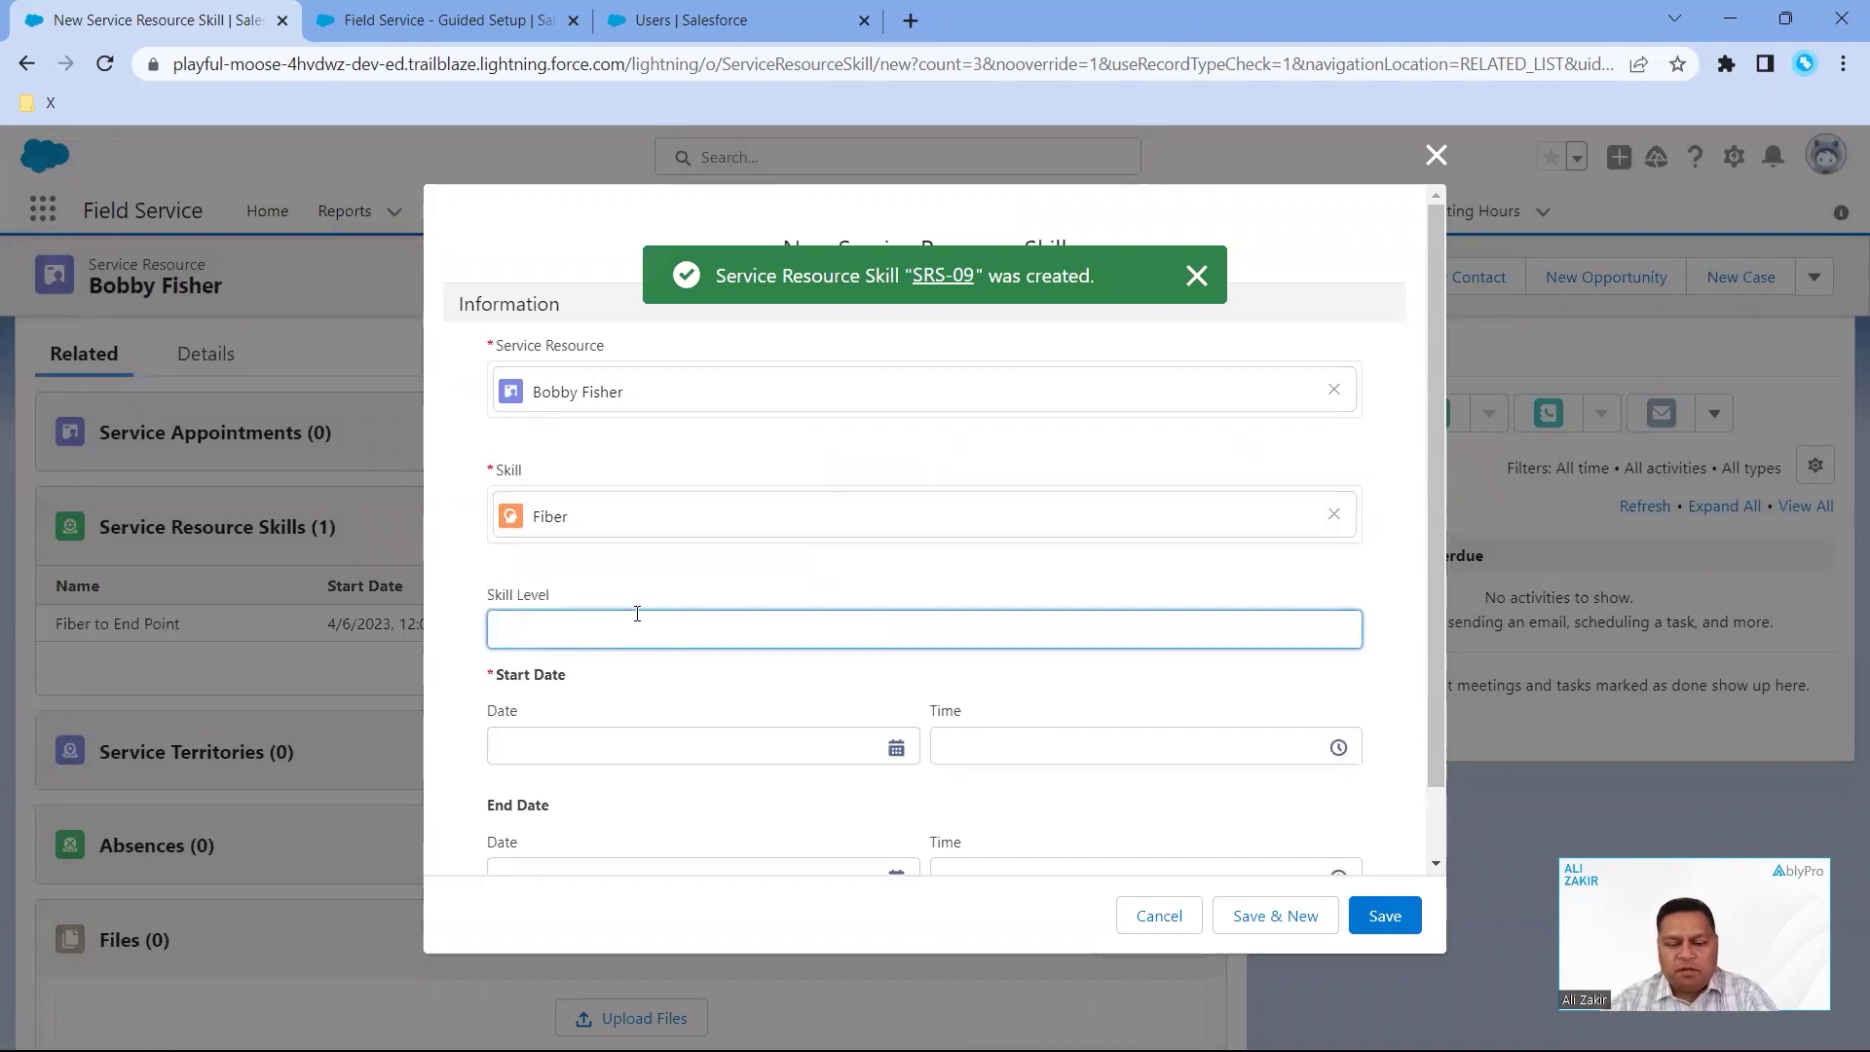
{"action": "type", "text": "99"}
{"action": "scroll", "coordinate": [702, 749], "scroll_direction": "down", "scroll_amount": 1}
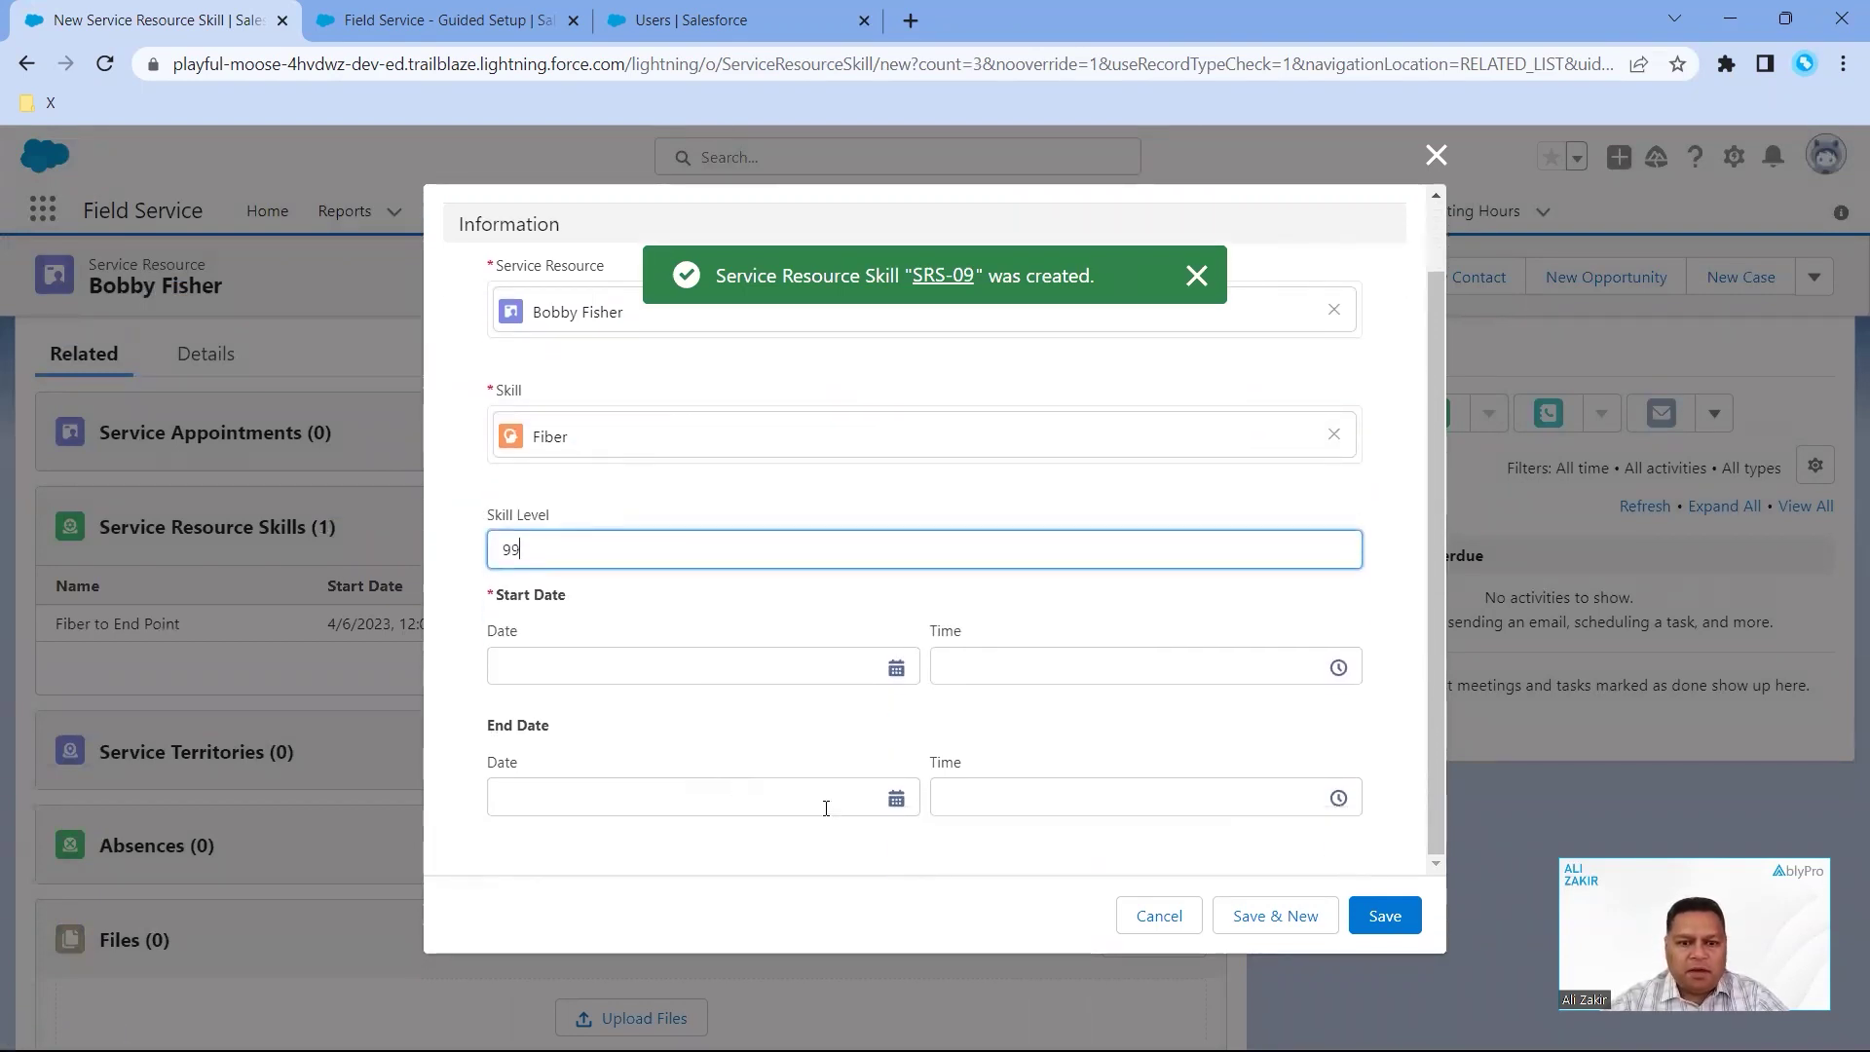
{"action": "left_click", "coordinate": [898, 672]}
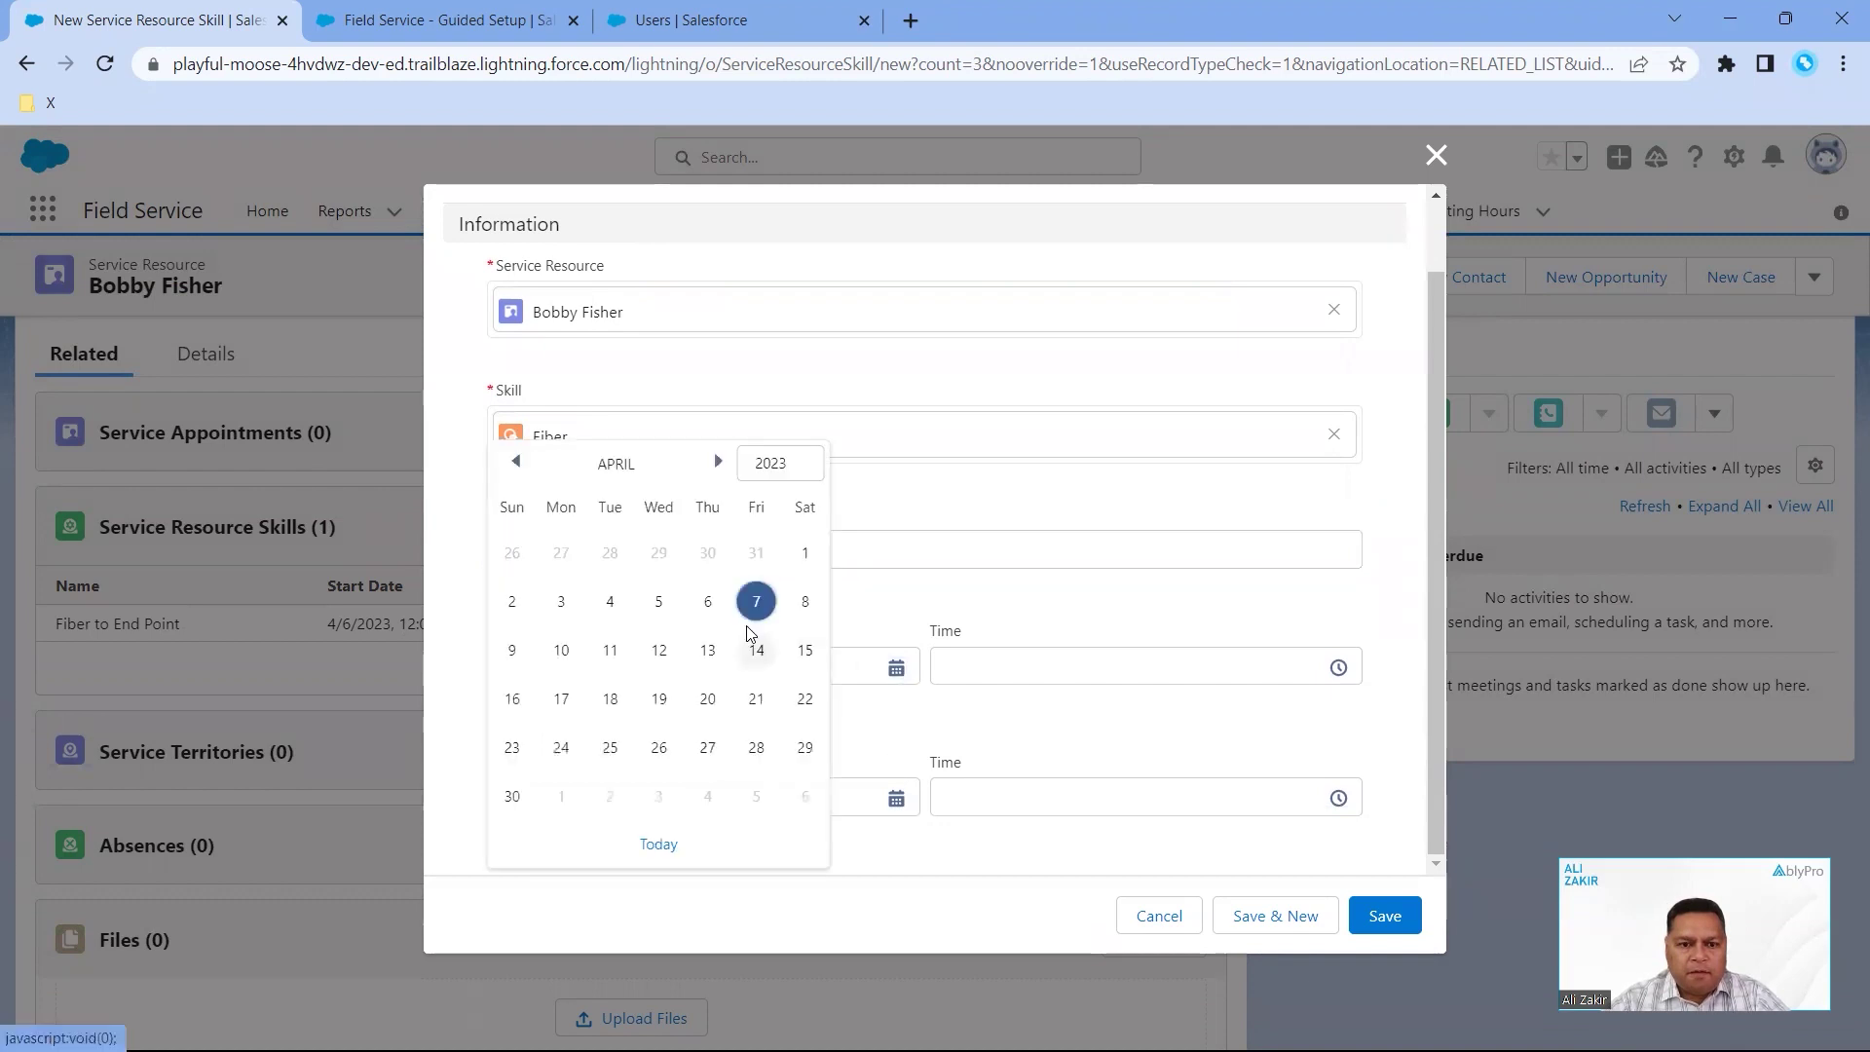
{"action": "left_click", "coordinate": [708, 601]}
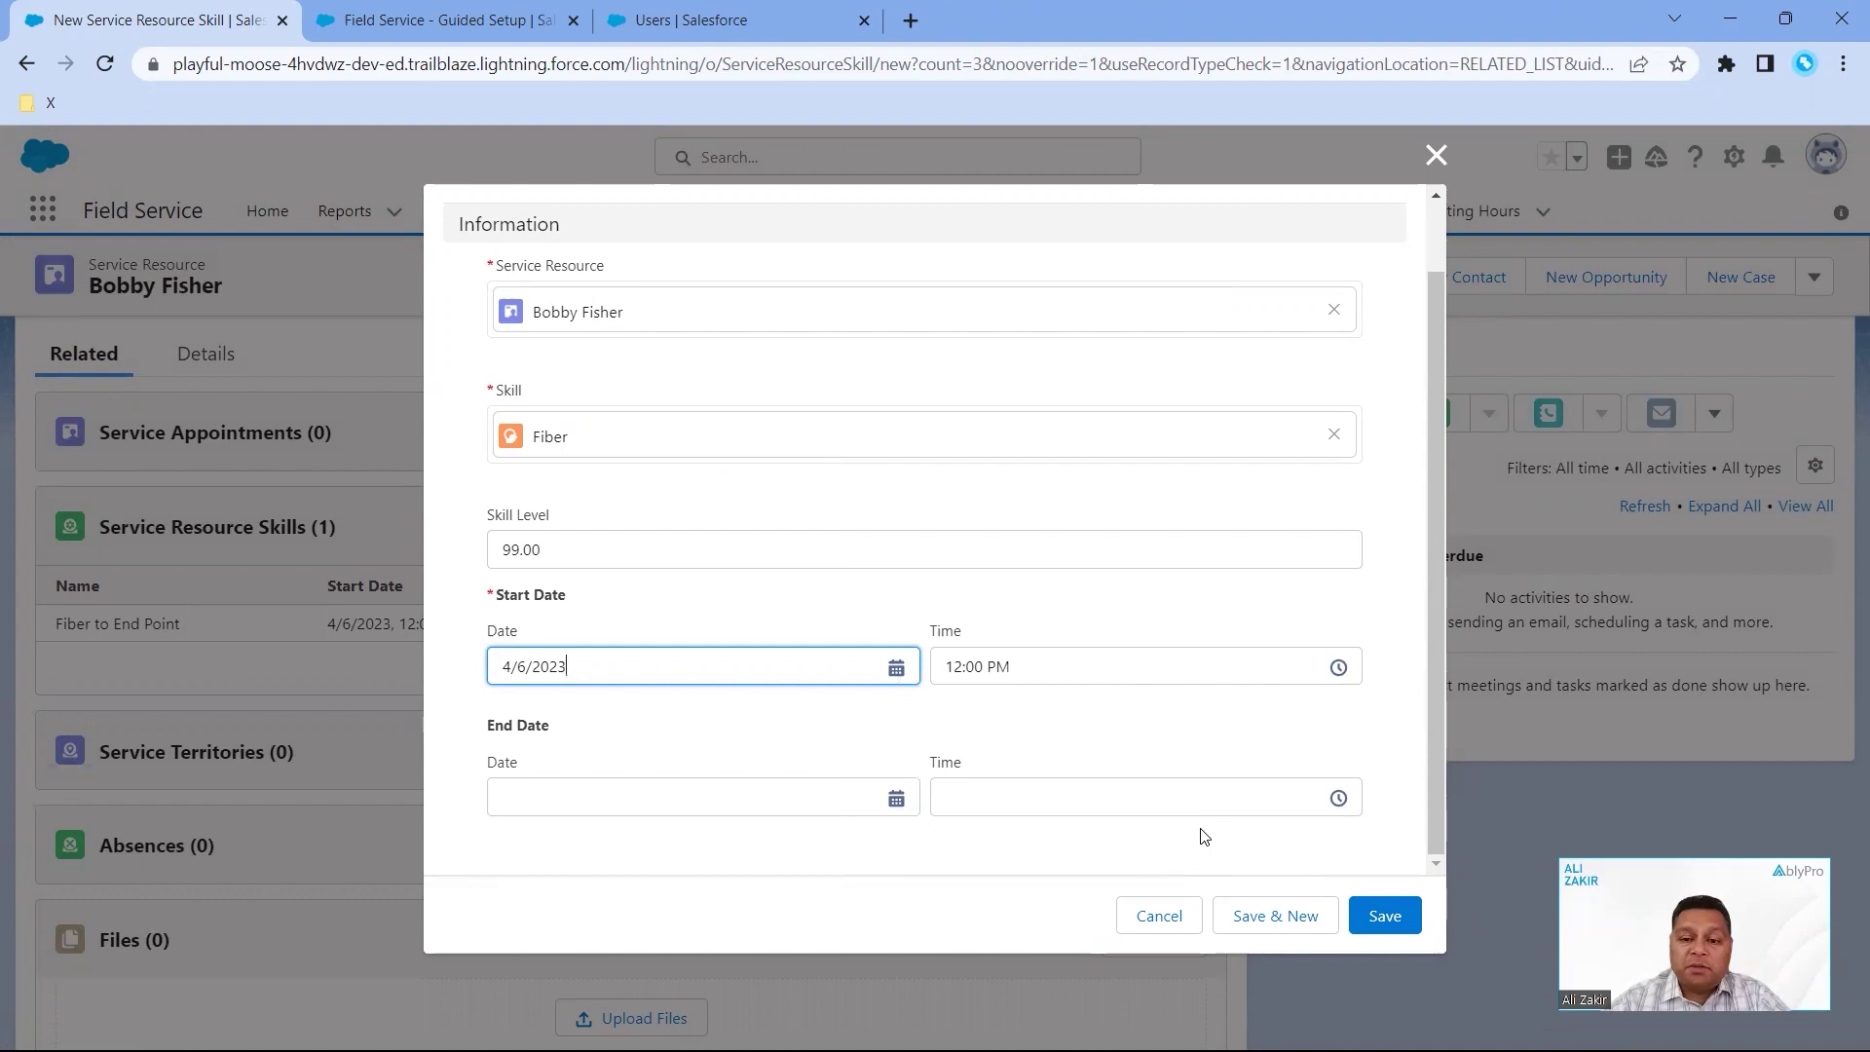
{"action": "left_click", "coordinate": [1377, 913]}
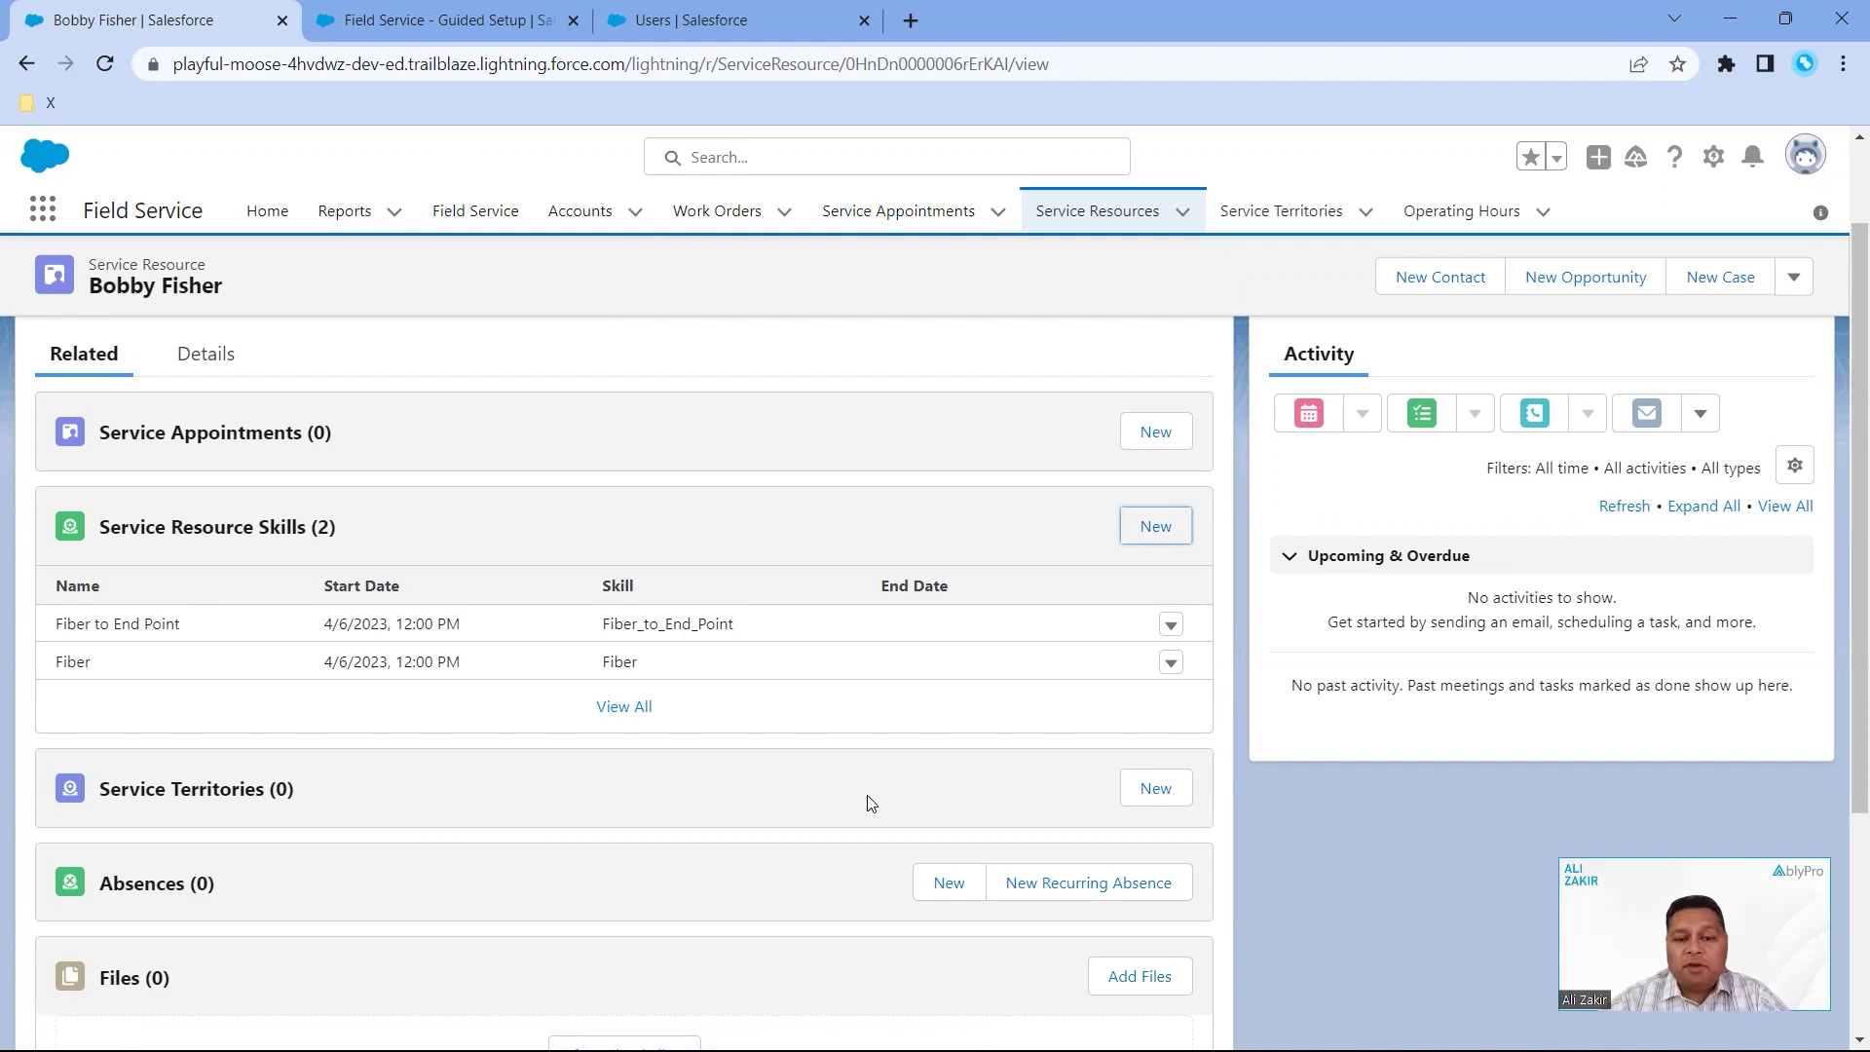
- Create a new territory membership for Dallas with territory type Primary
{"action": "left_click", "coordinate": [1157, 795]}
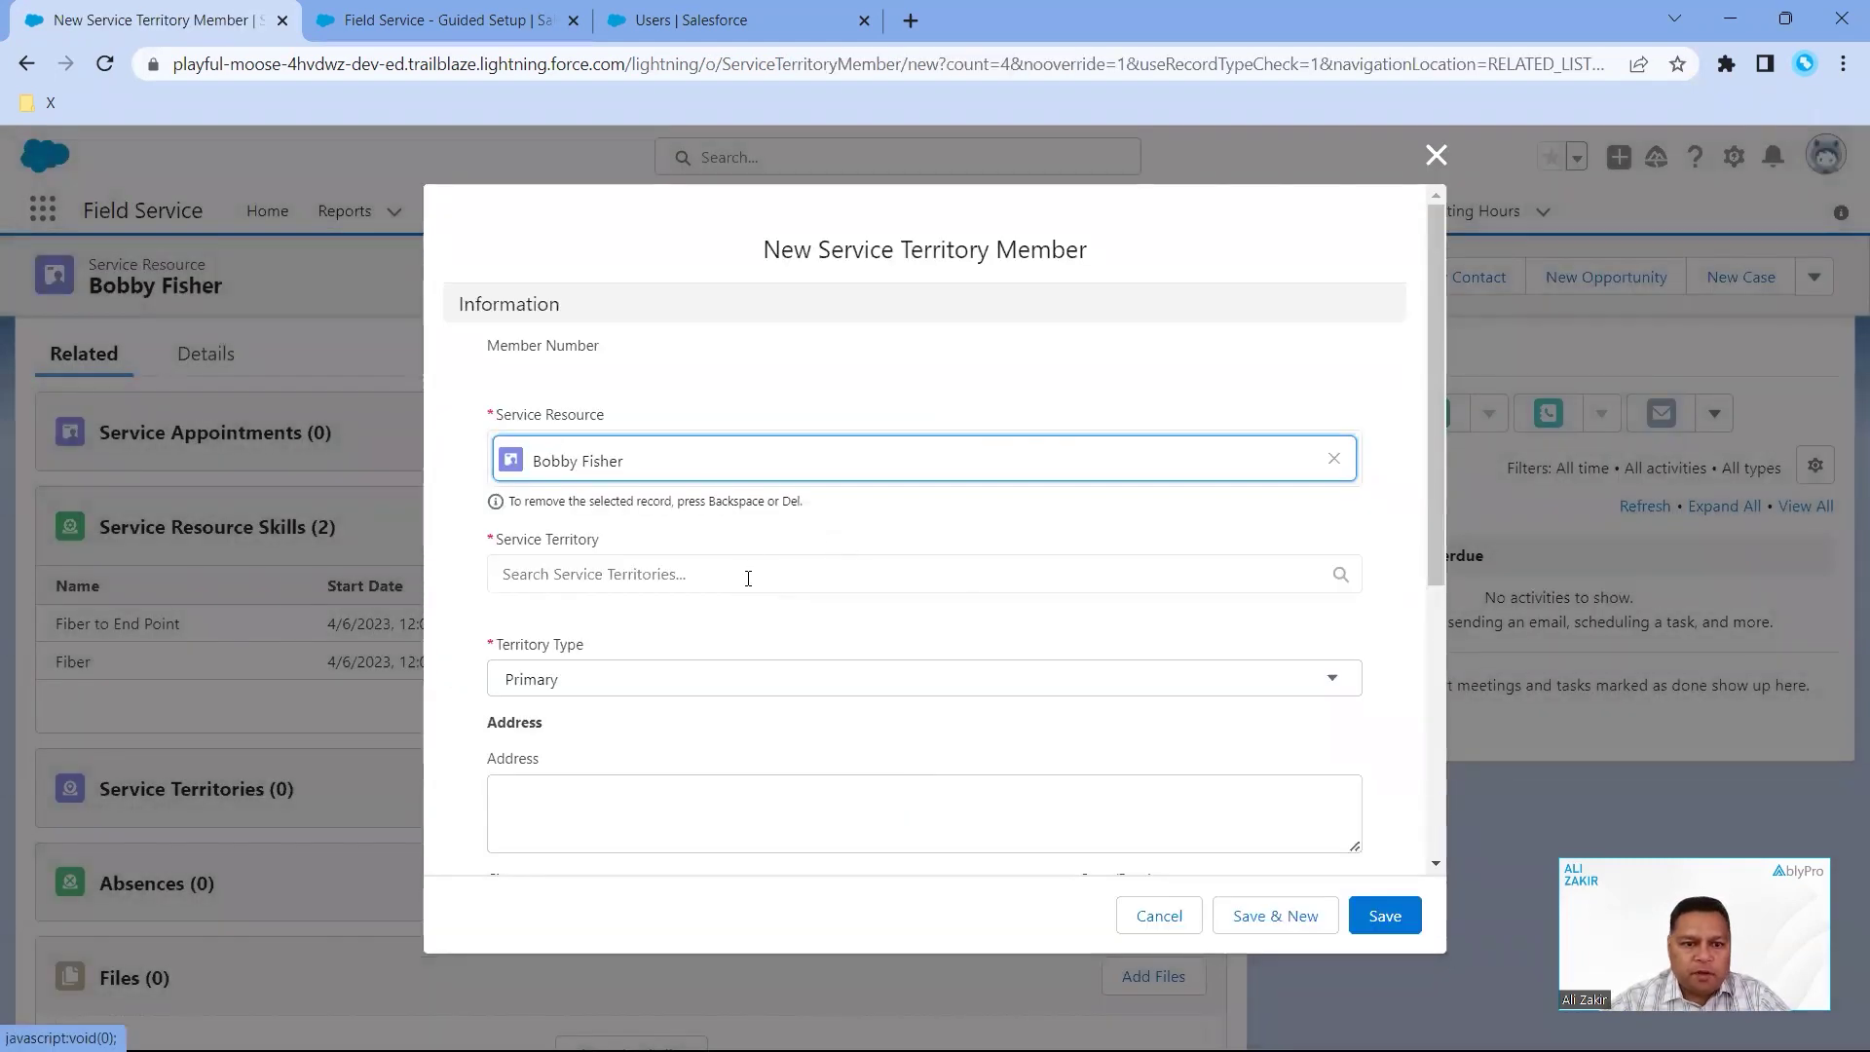
{"action": "left_click", "coordinate": [748, 579]}
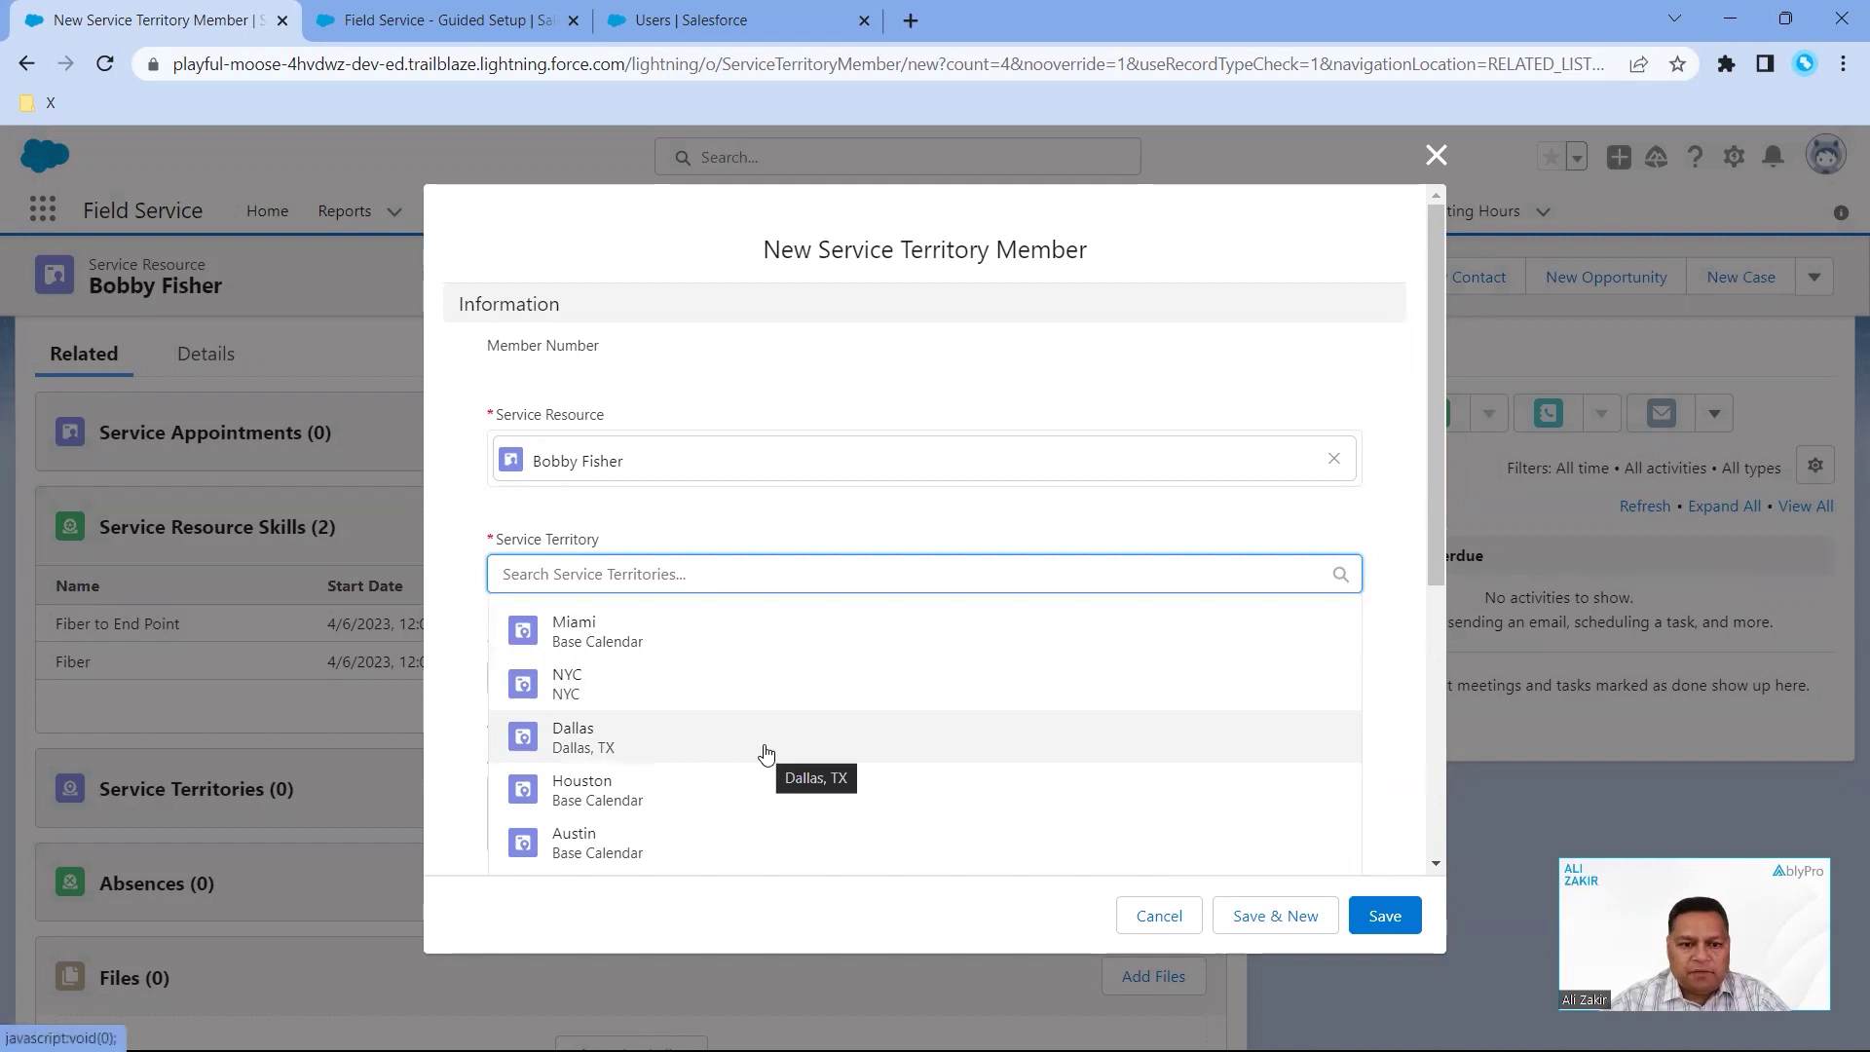
{"action": "left_click", "coordinate": [652, 745]}
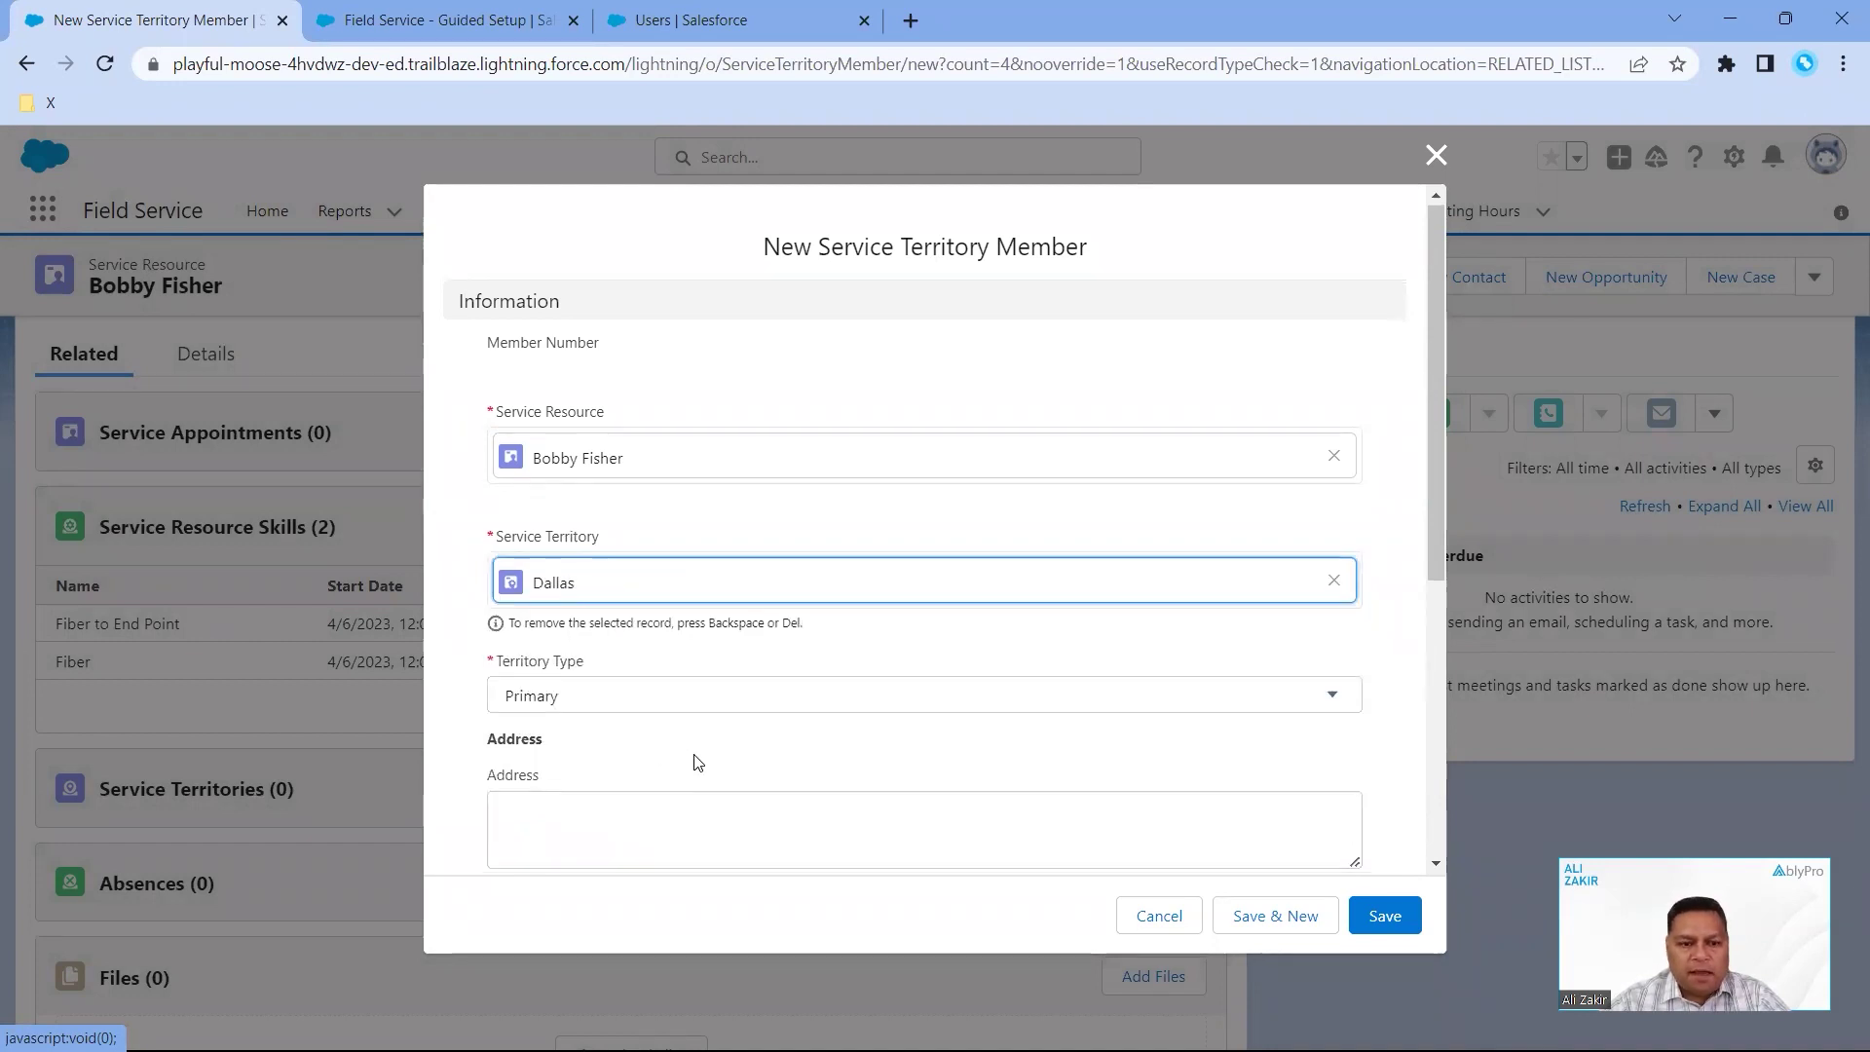
{"action": "scroll", "coordinate": [697, 759], "scroll_direction": "down", "scroll_amount": 1}
{"action": "left_click", "coordinate": [712, 584]}
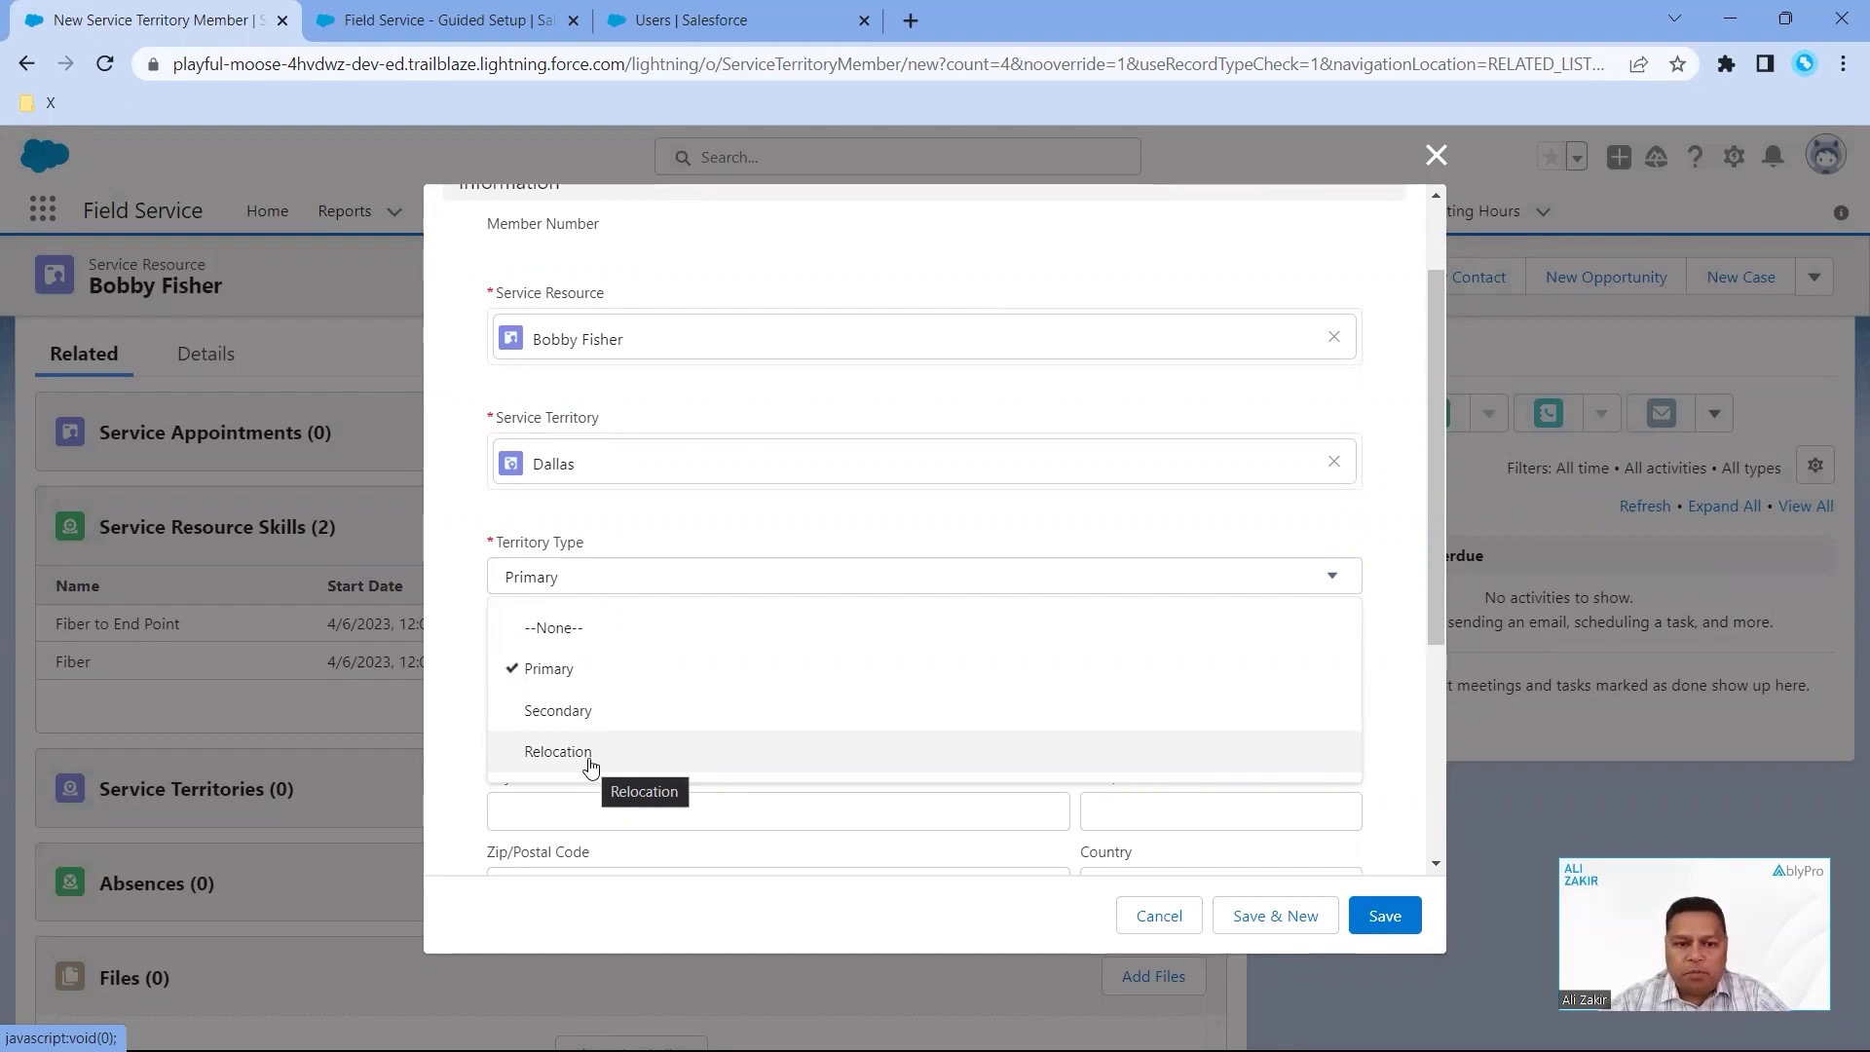
{"action": "left_click", "coordinate": [599, 674]}
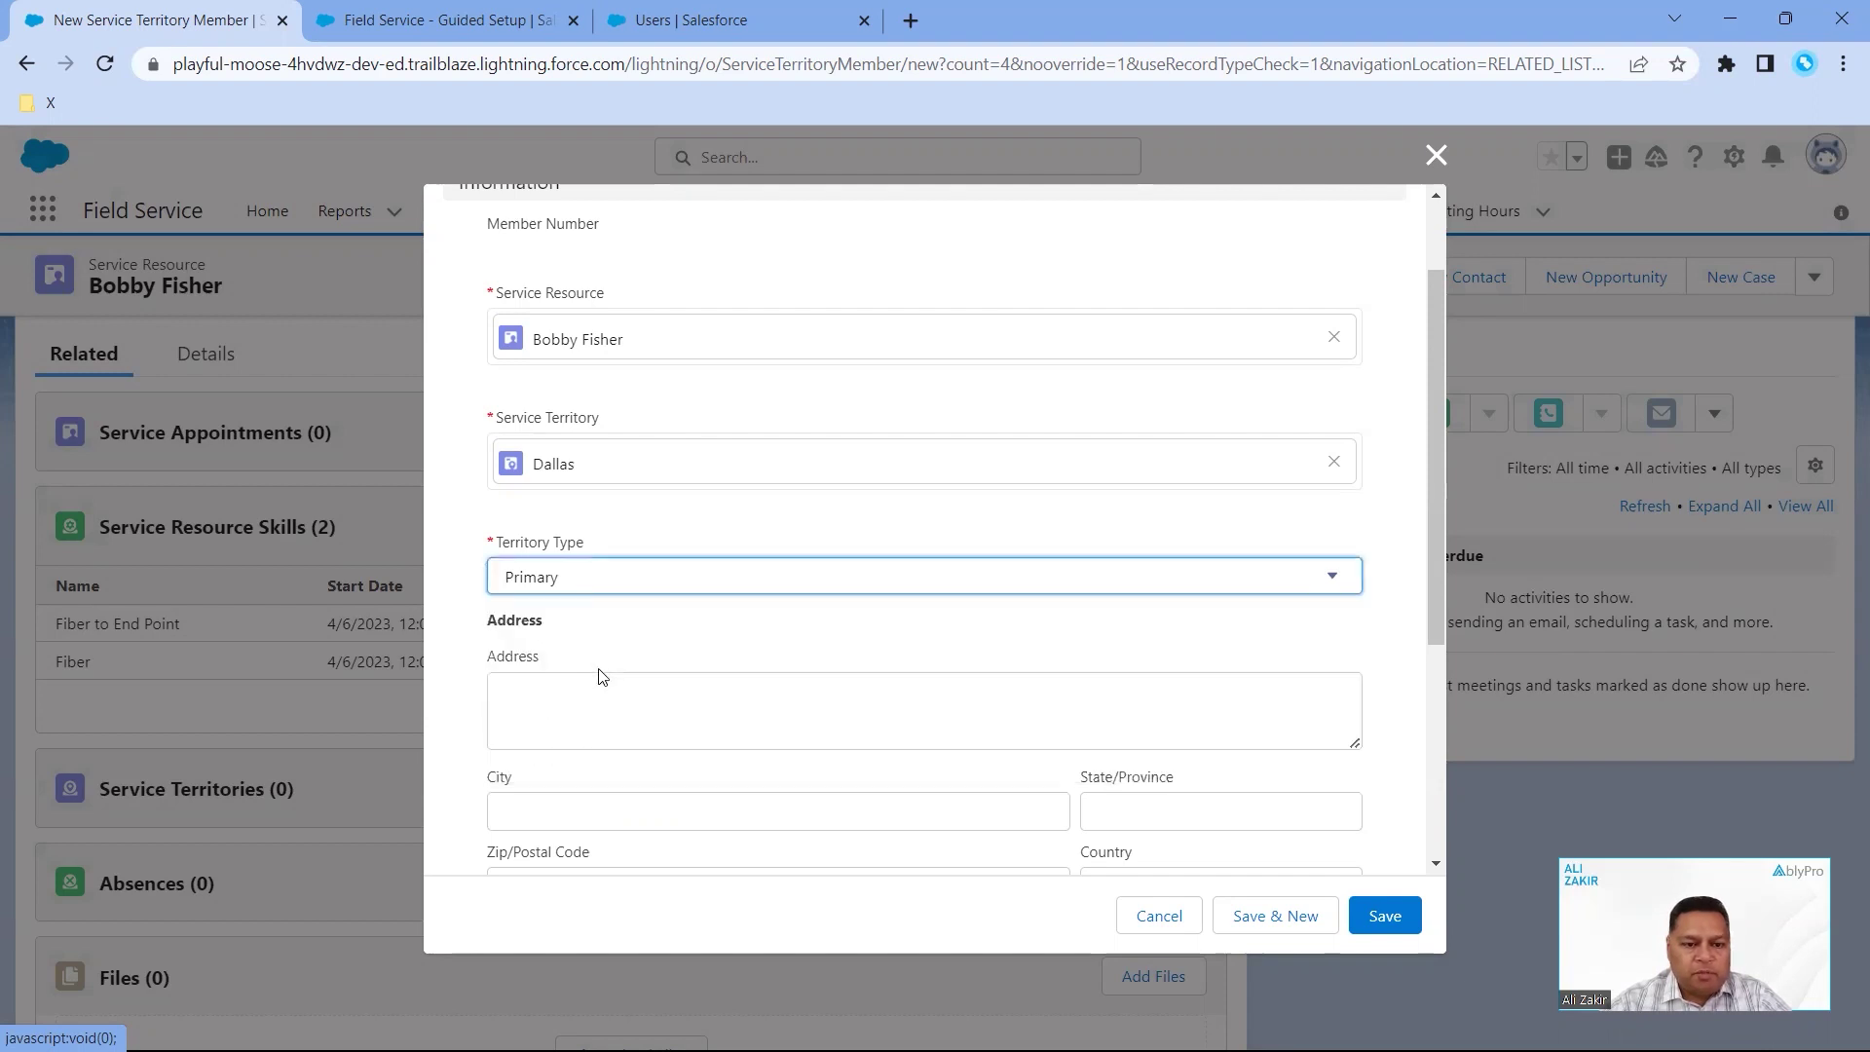
{"action": "scroll", "coordinate": [887, 863], "scroll_direction": "down", "scroll_amount": 2}
- Give the Dallas membership a 4/6/2023 start date and save it as STM-0006
{"action": "left_click", "coordinate": [1403, 931]}
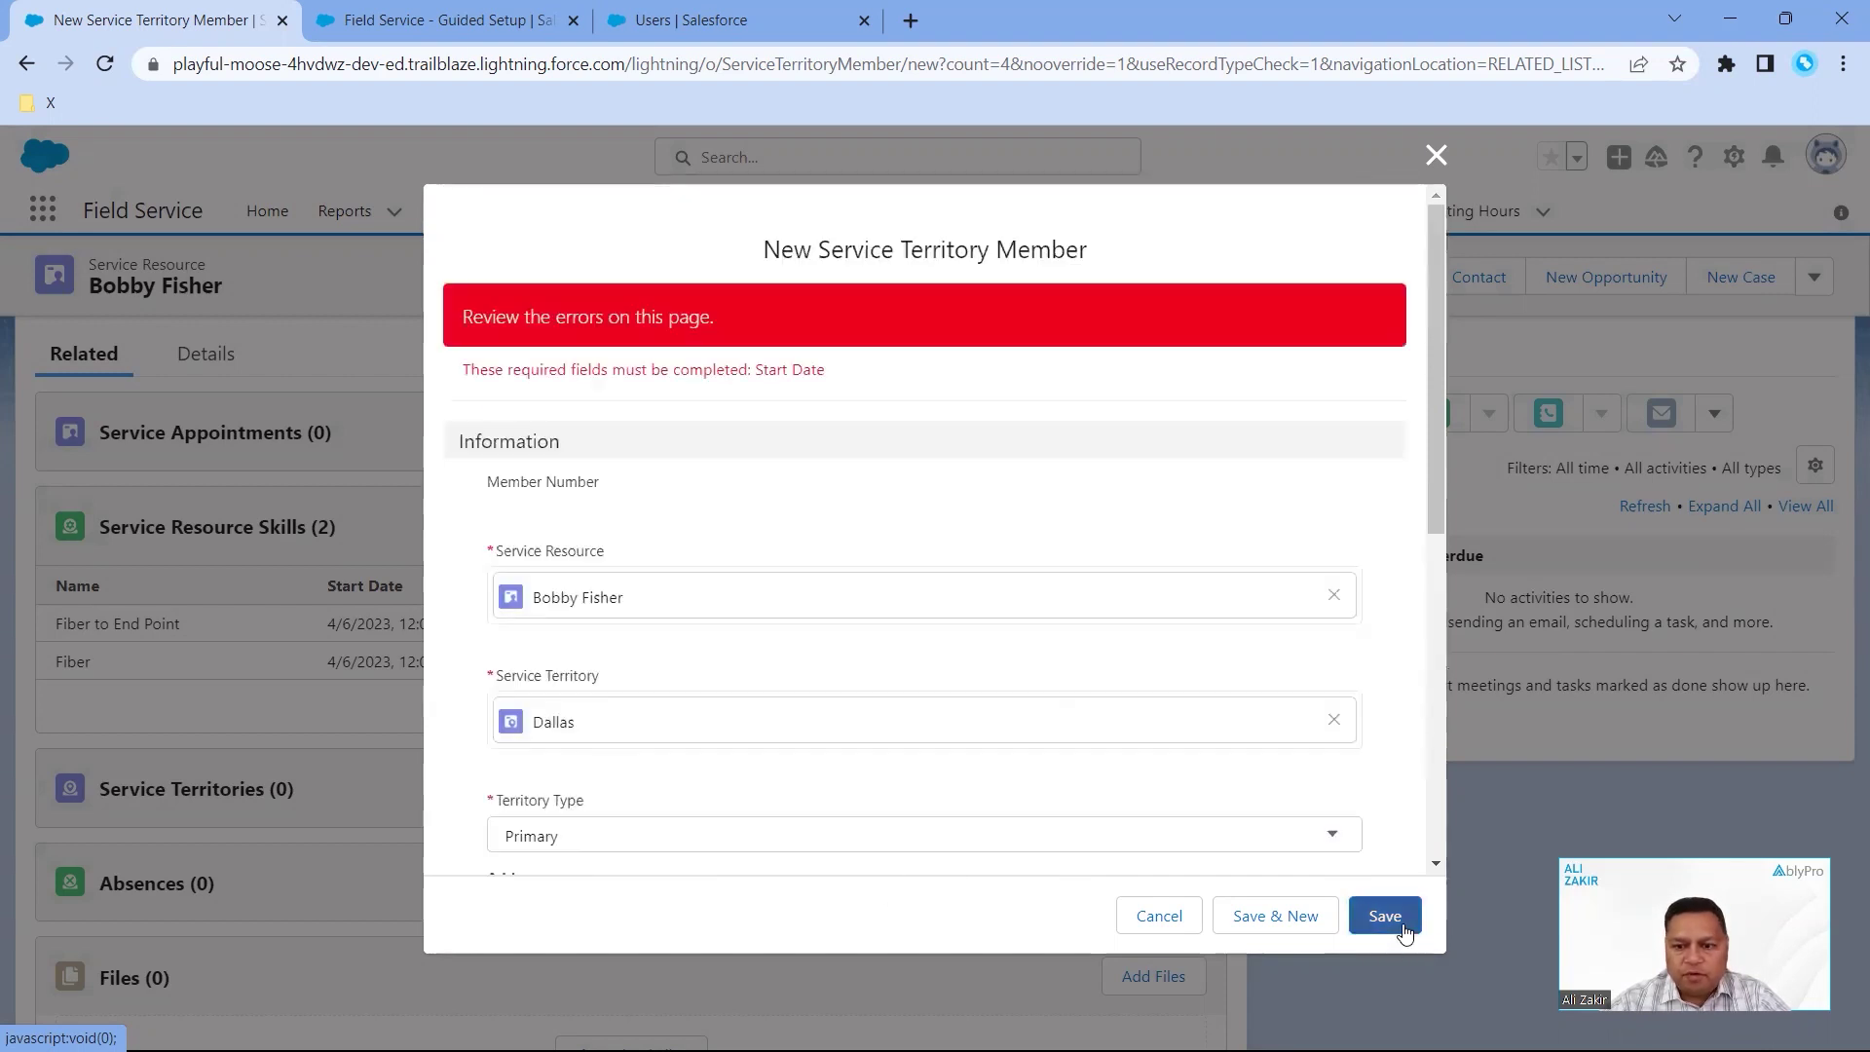
{"action": "scroll", "coordinate": [952, 737], "scroll_direction": "down", "scroll_amount": 3}
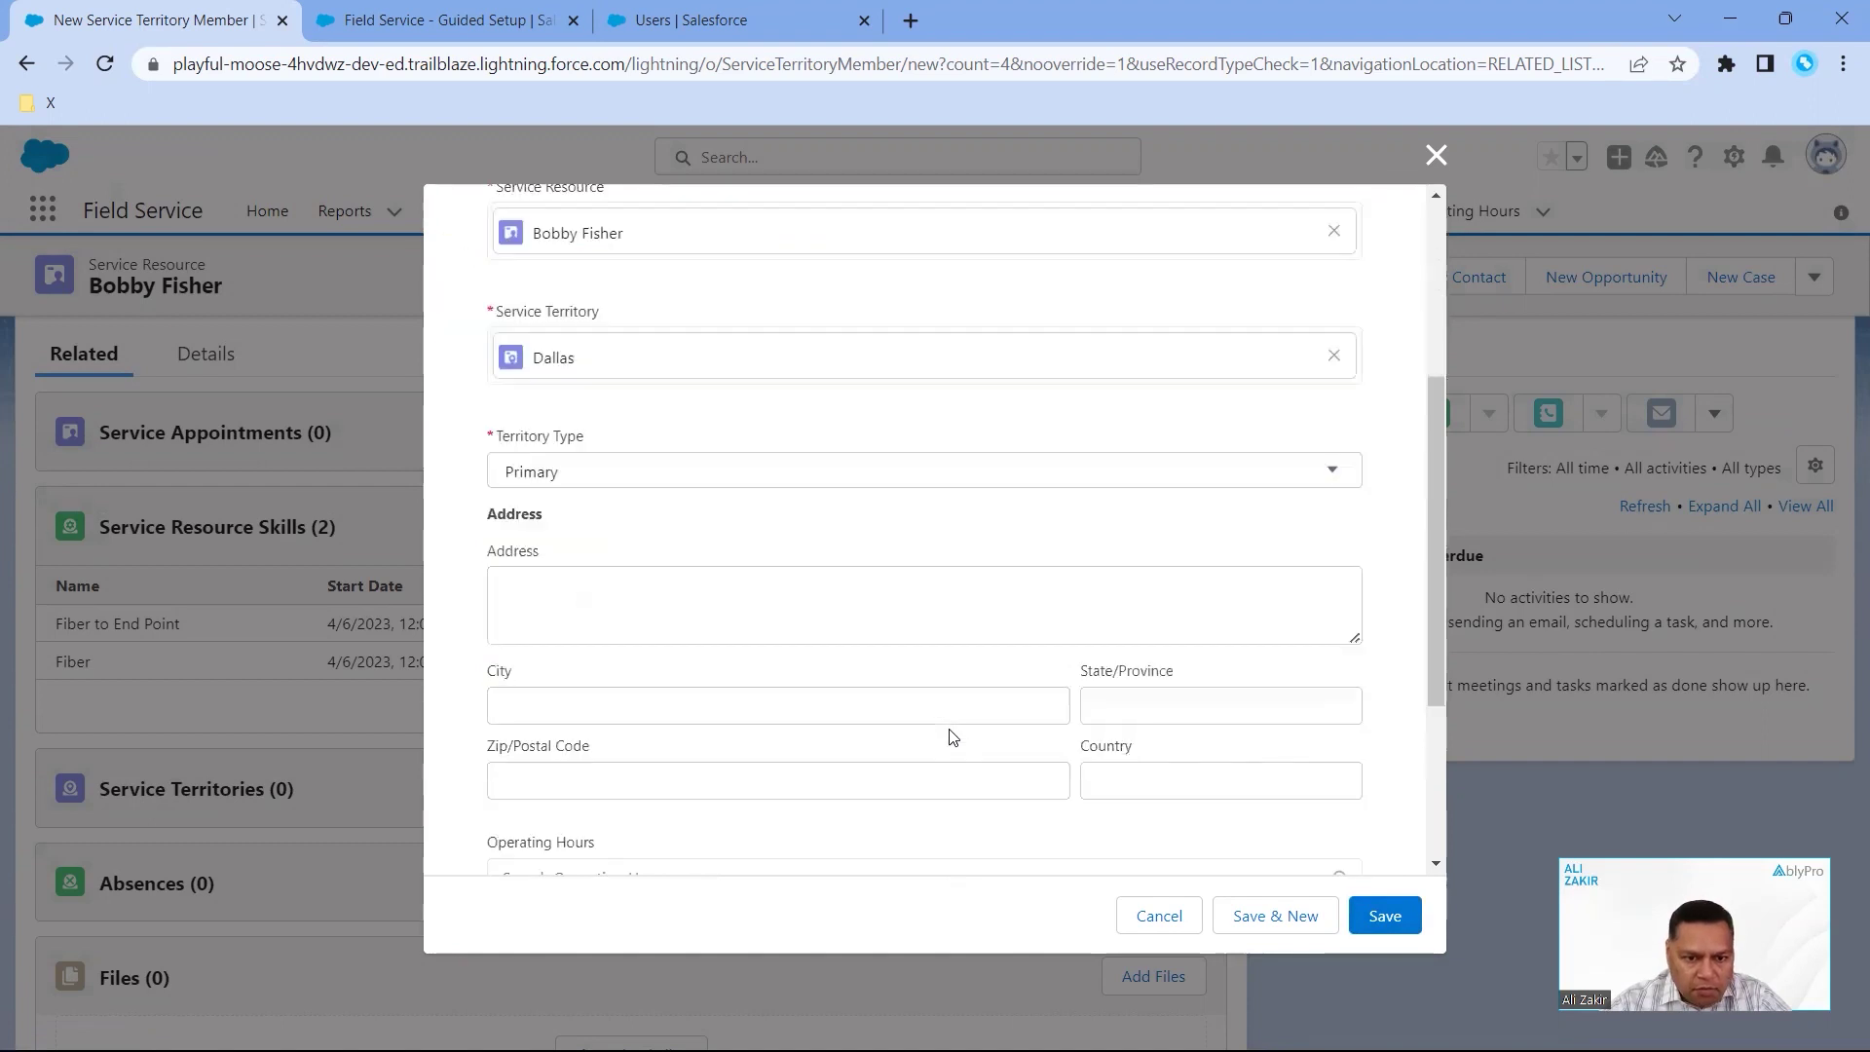
{"action": "scroll", "coordinate": [764, 710], "scroll_direction": "down", "scroll_amount": 3}
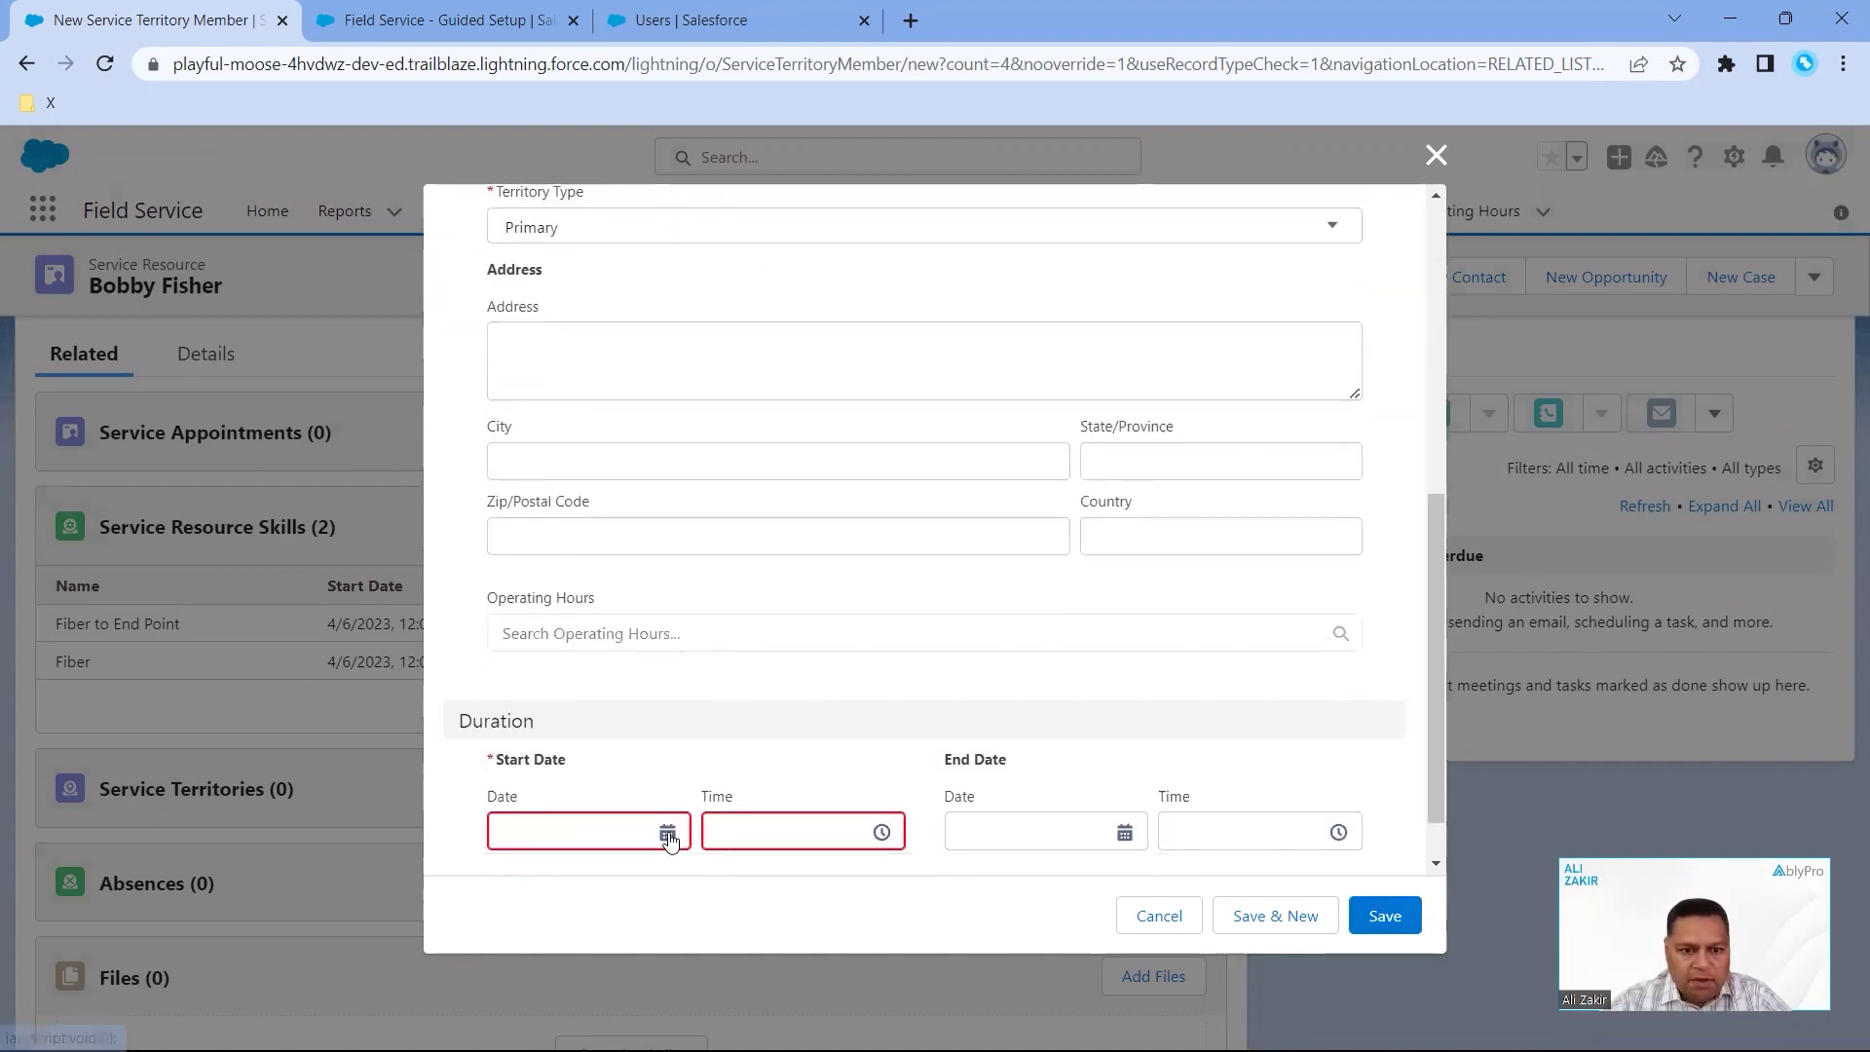
{"action": "left_click", "coordinate": [668, 836]}
{"action": "left_click", "coordinate": [756, 598]}
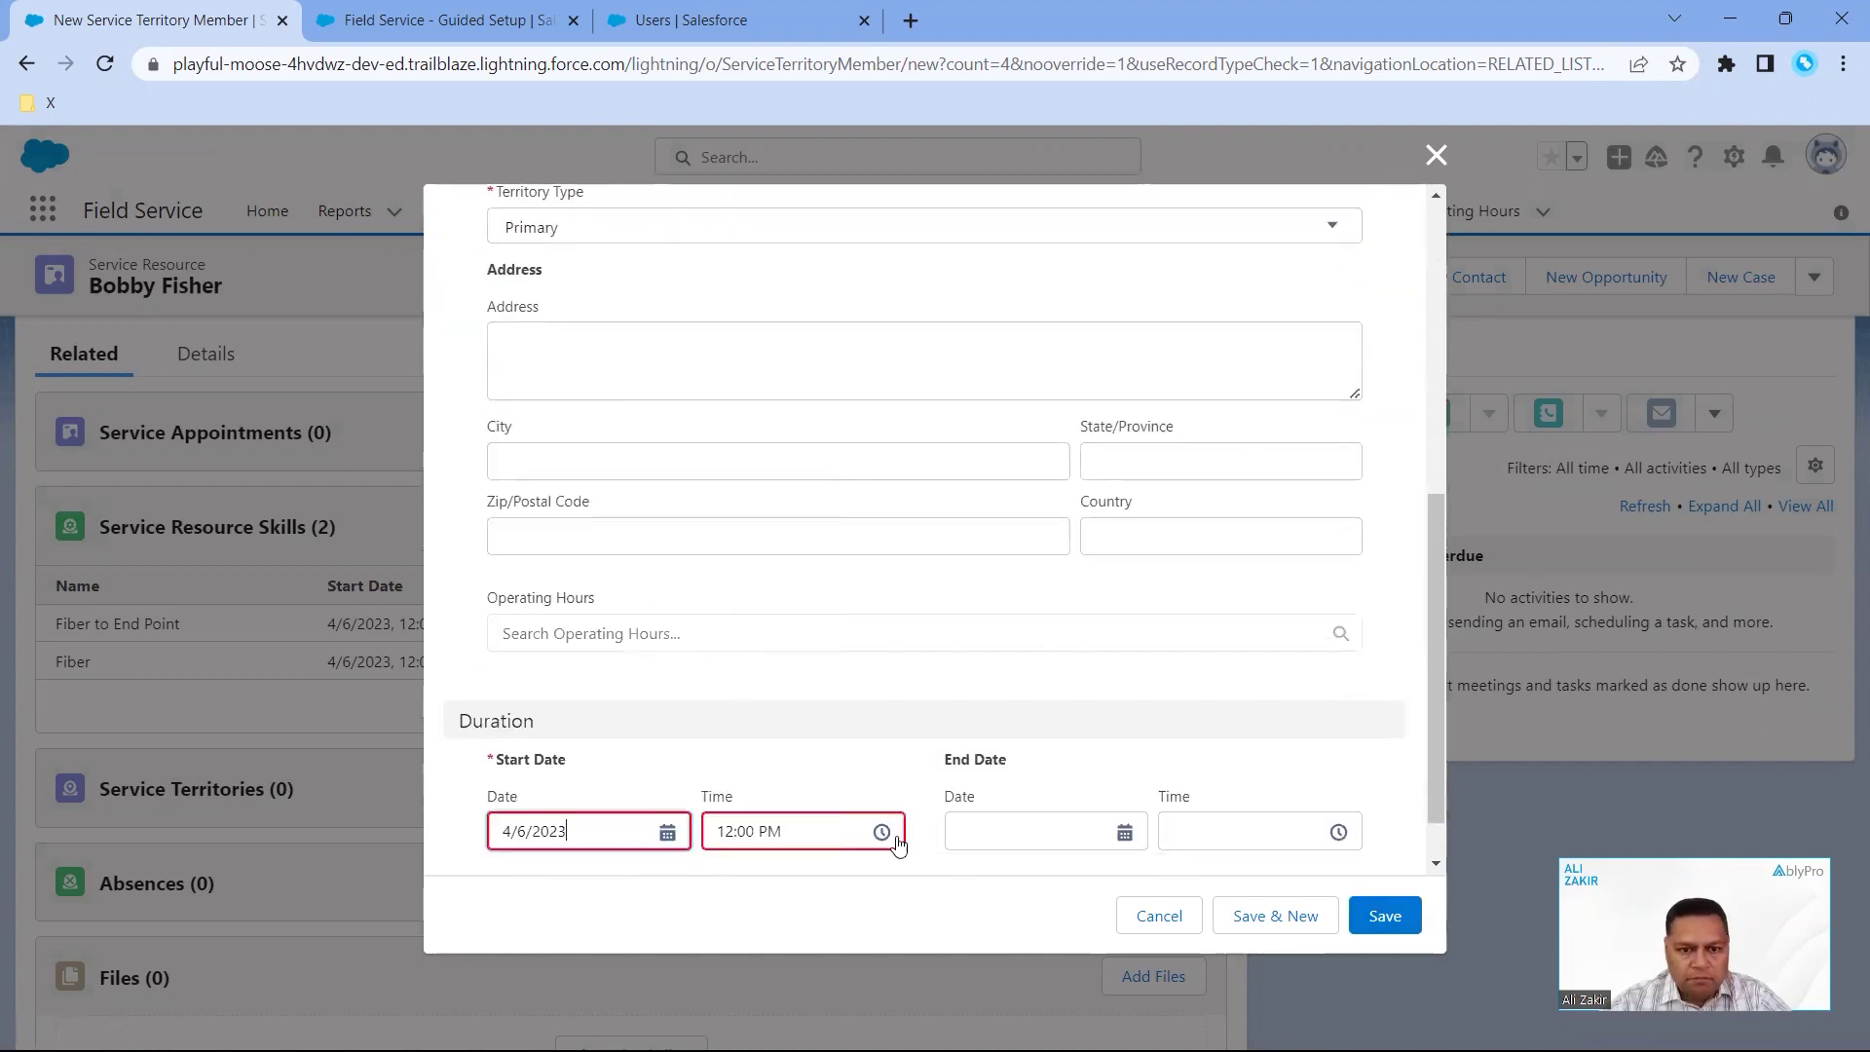
{"action": "left_click", "coordinate": [1370, 925]}
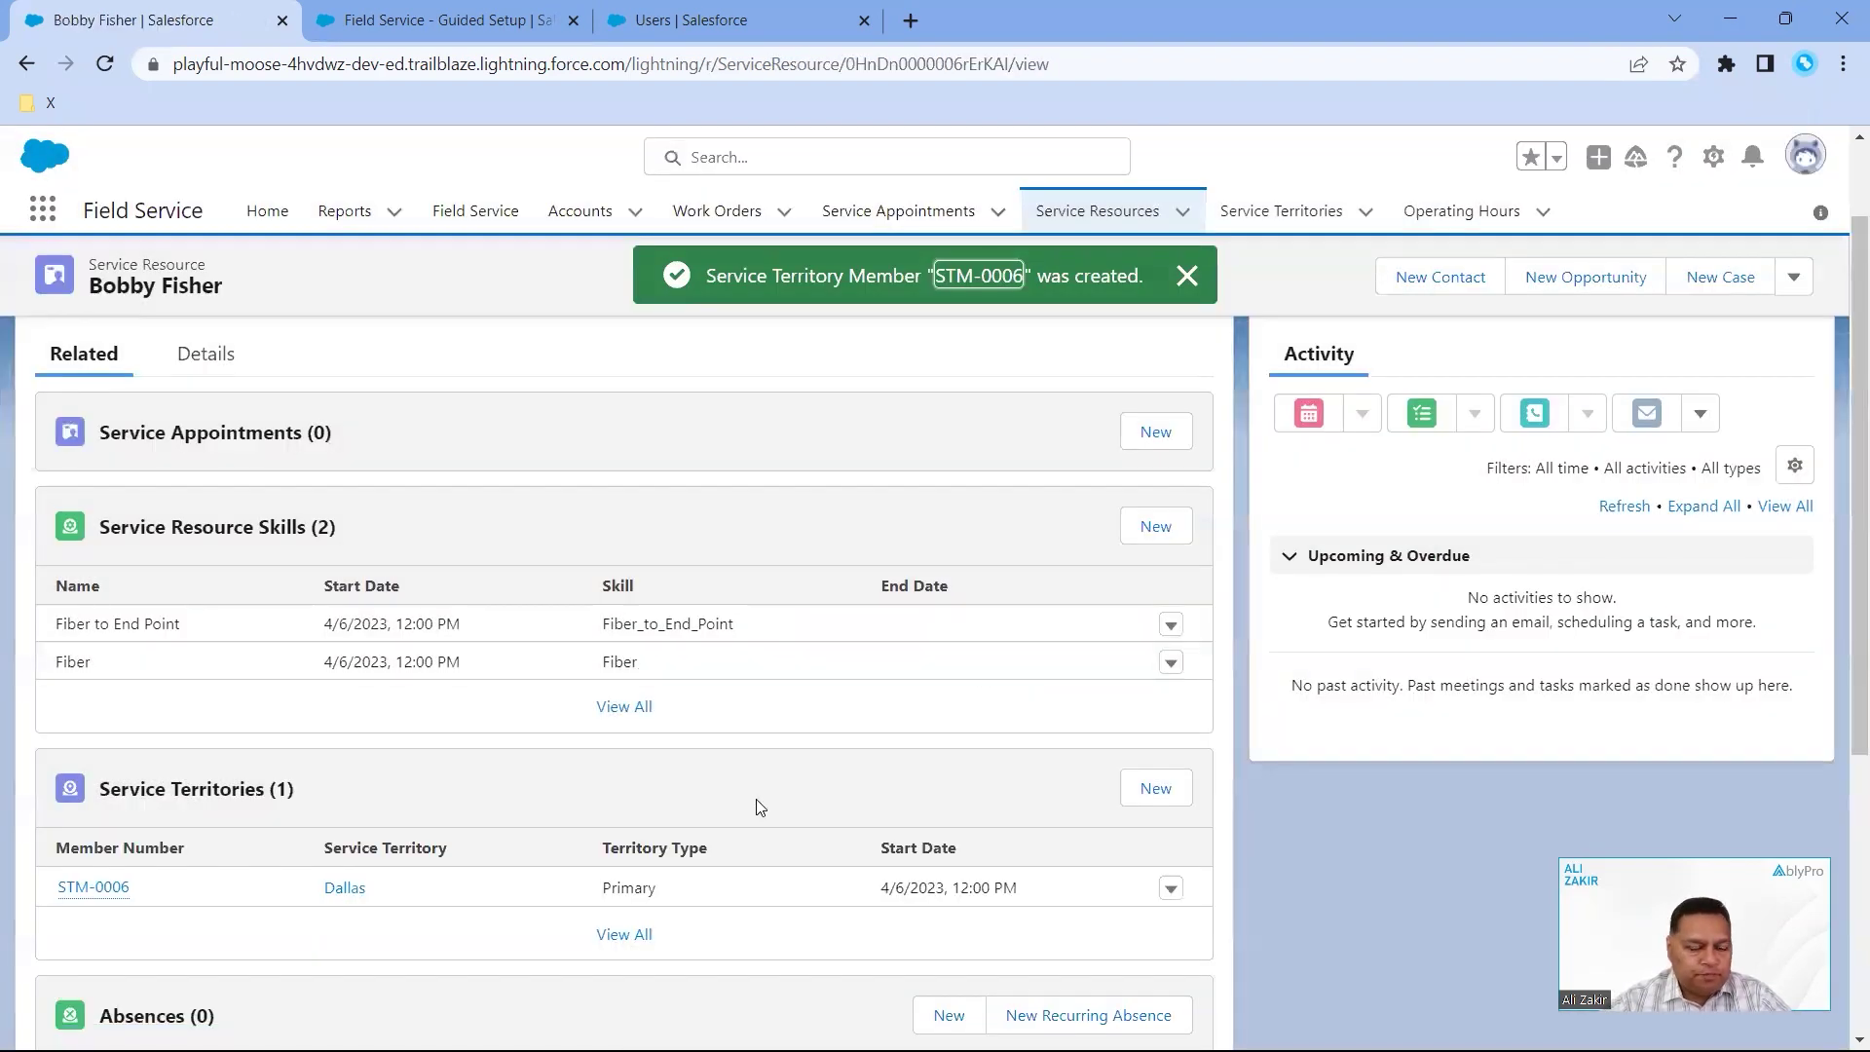
{"action": "scroll", "coordinate": [756, 806], "scroll_direction": "down", "scroll_amount": 2}
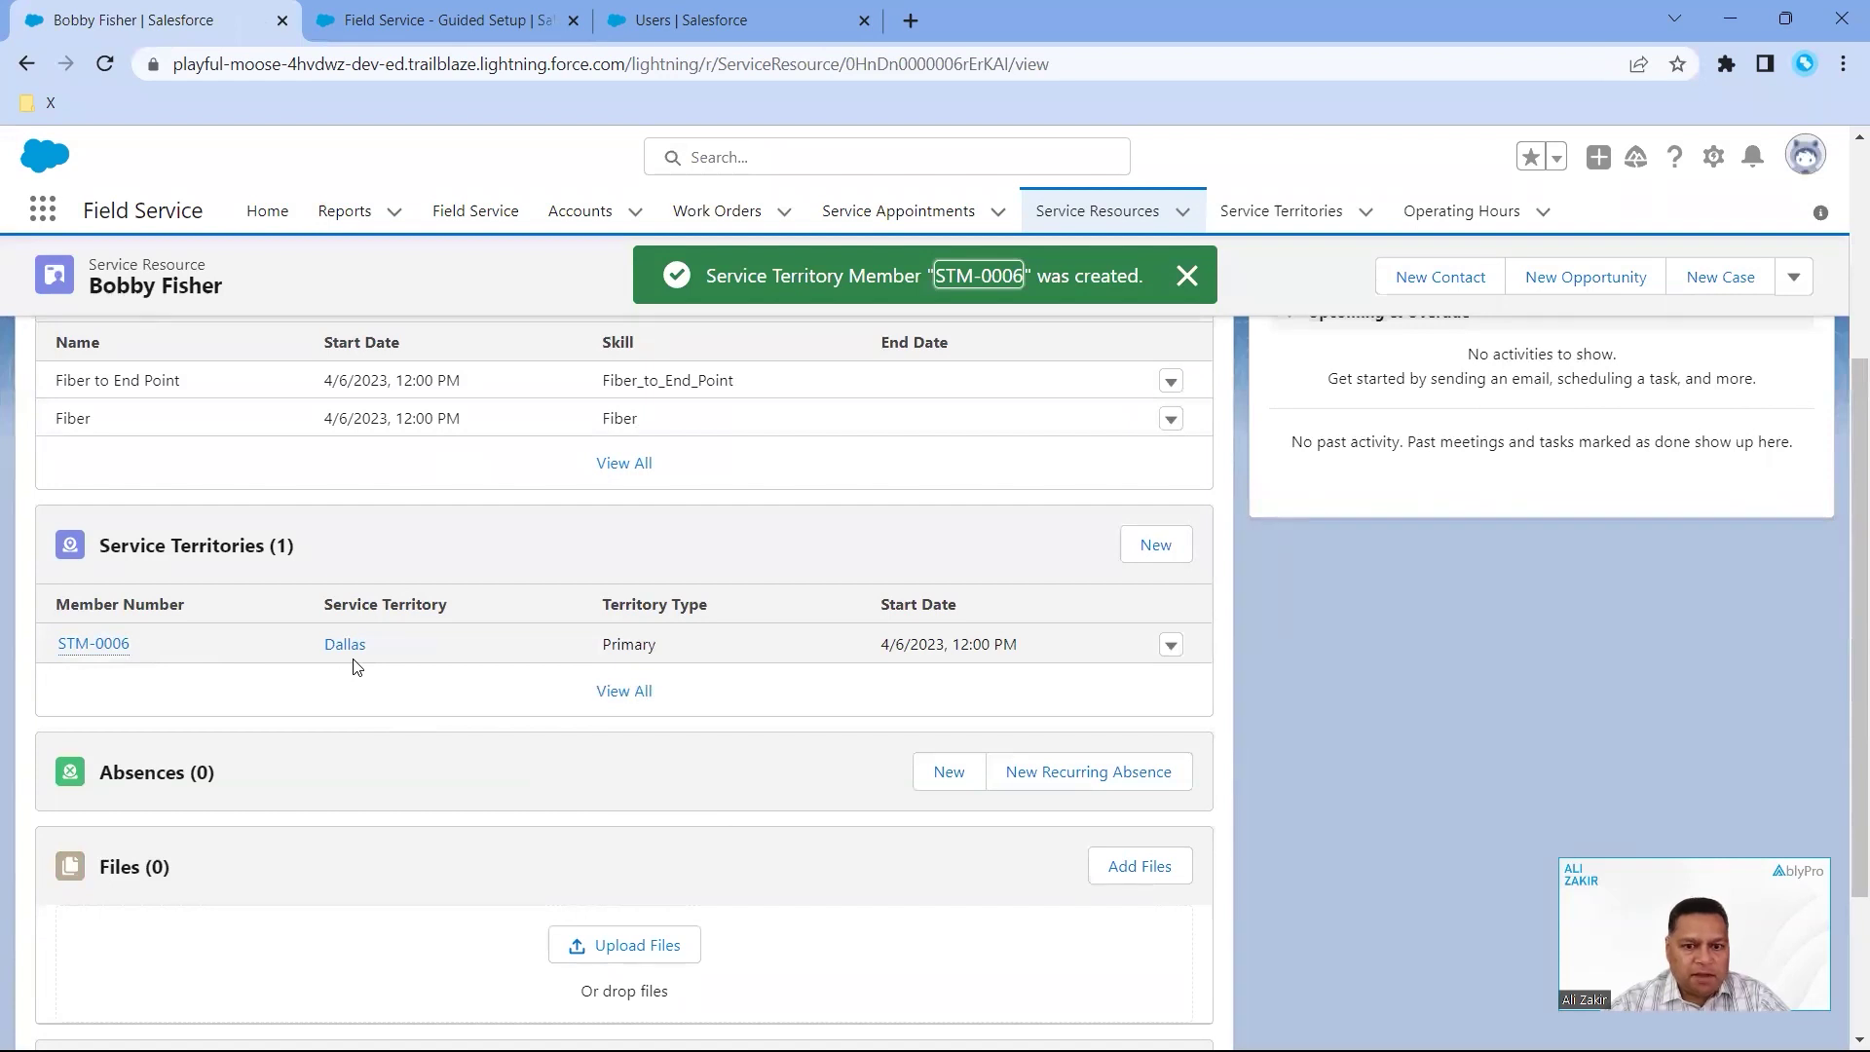
{"action": "scroll", "coordinate": [357, 667], "scroll_direction": "up", "scroll_amount": 3}
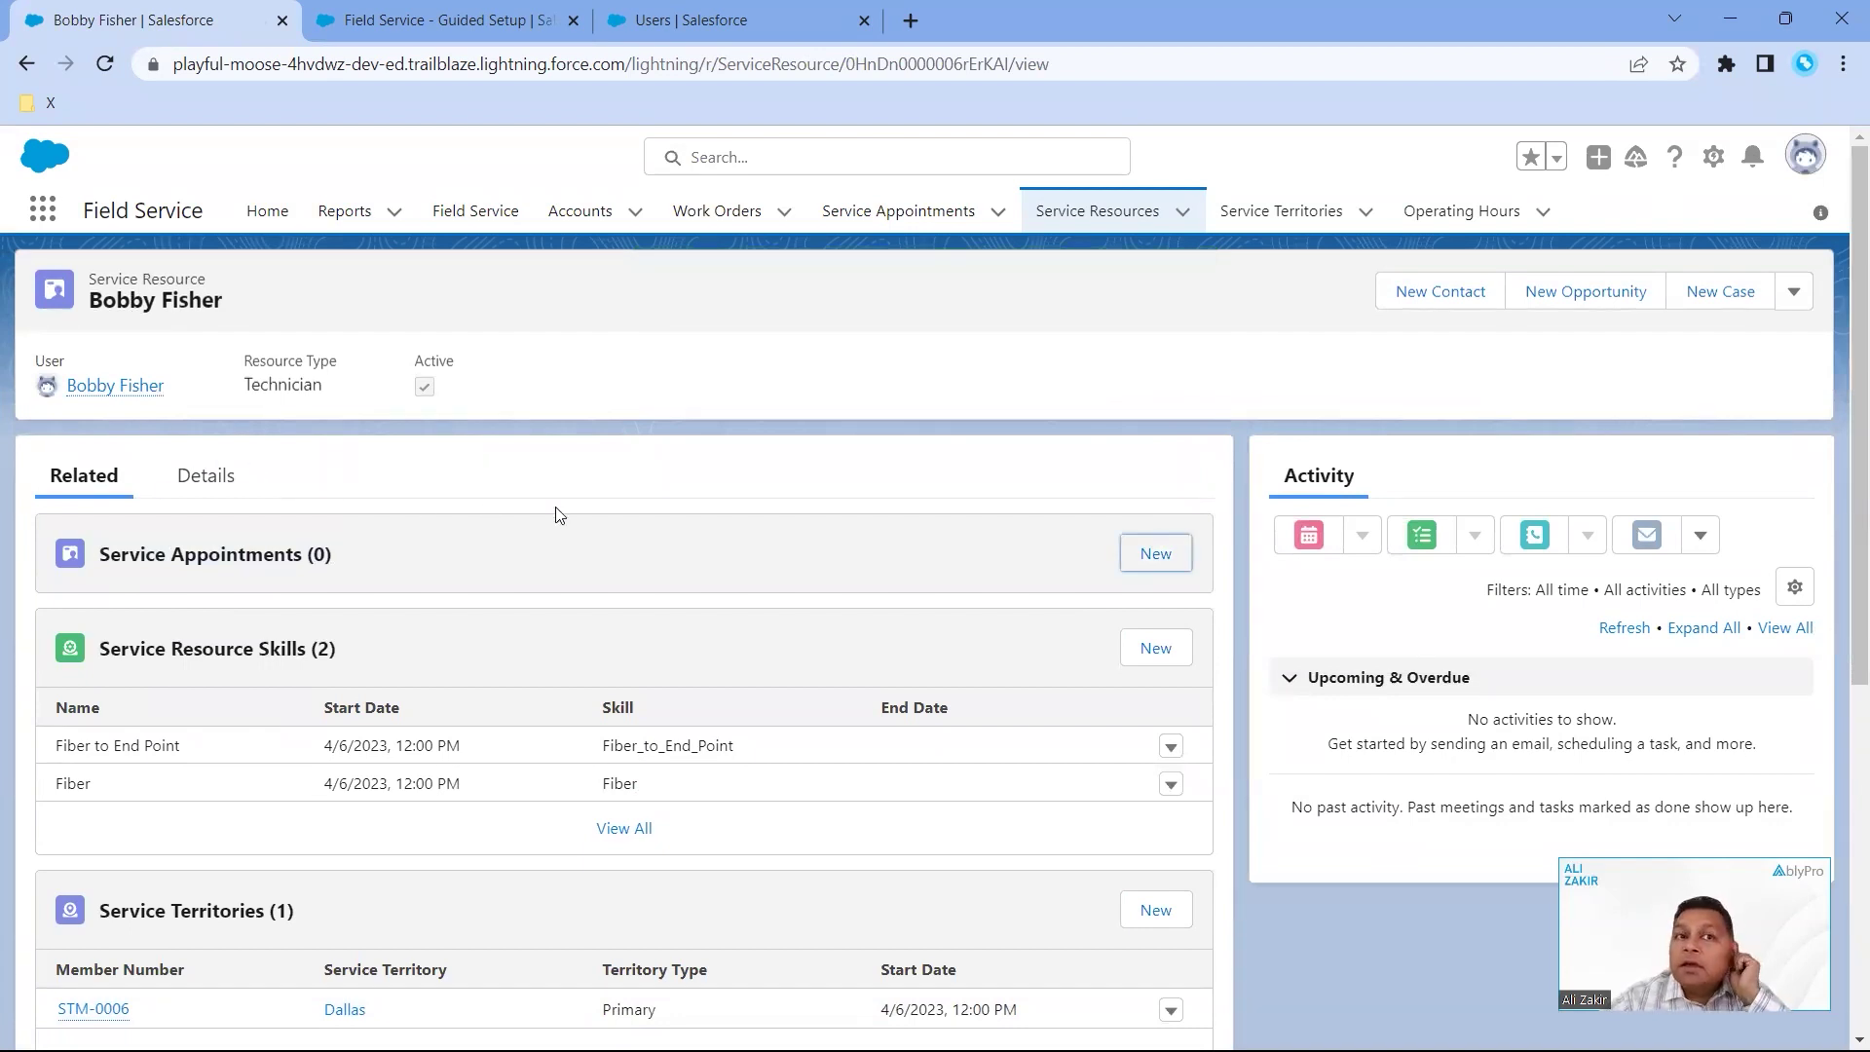
- Open work order 00000011 from the Work Orders list and show its related lists
{"action": "left_click", "coordinate": [747, 231]}
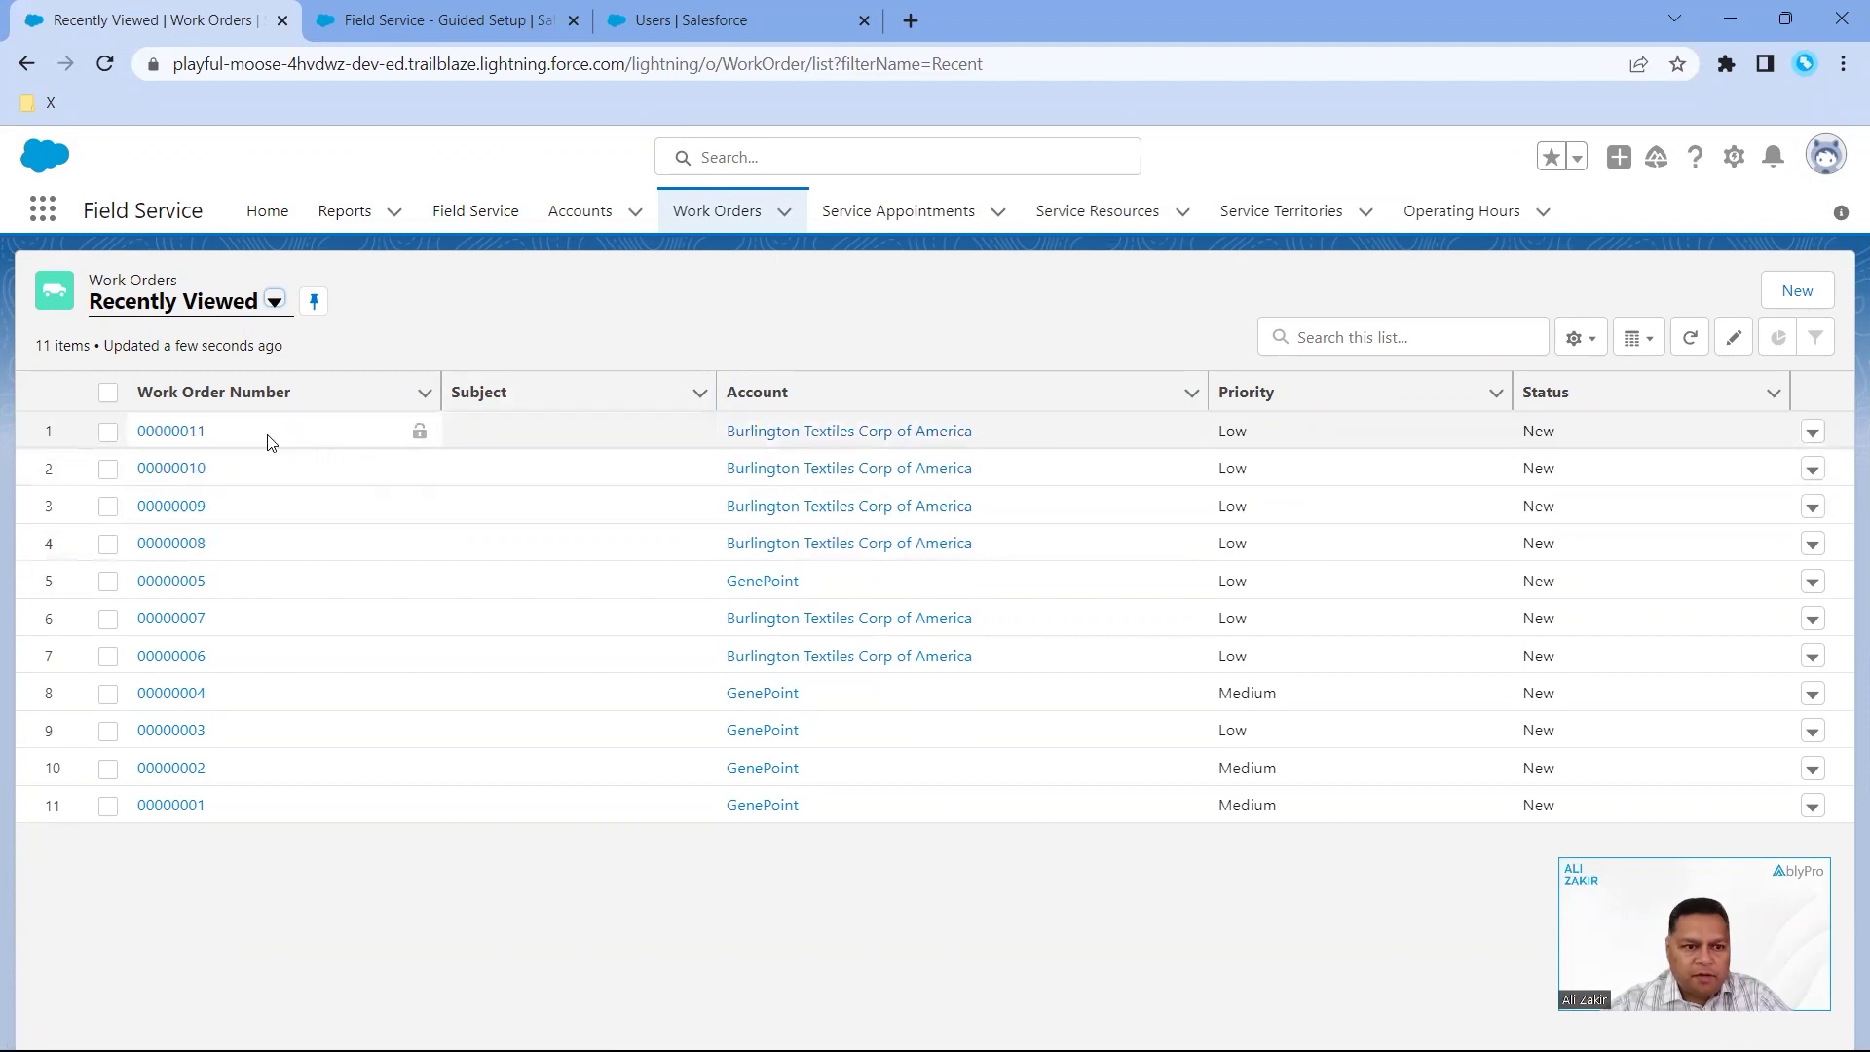
{"action": "left_click", "coordinate": [188, 435]}
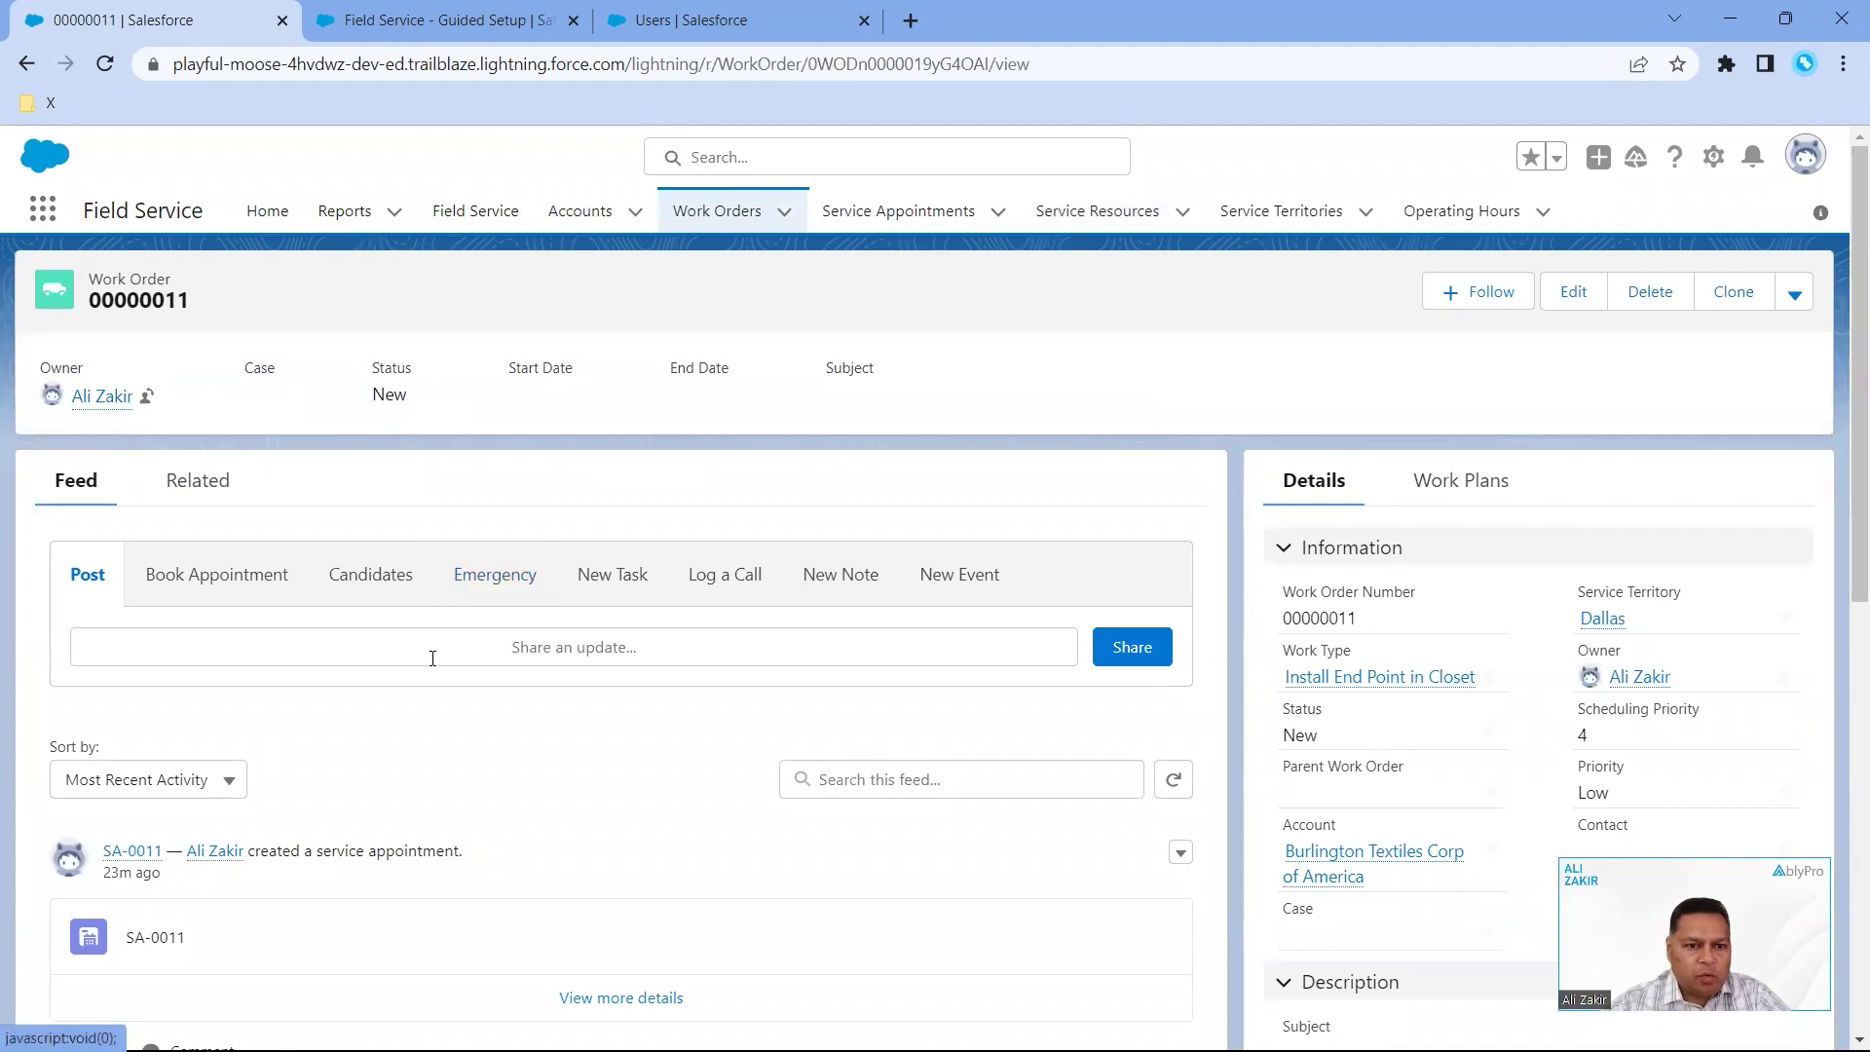
{"action": "left_click", "coordinate": [206, 481]}
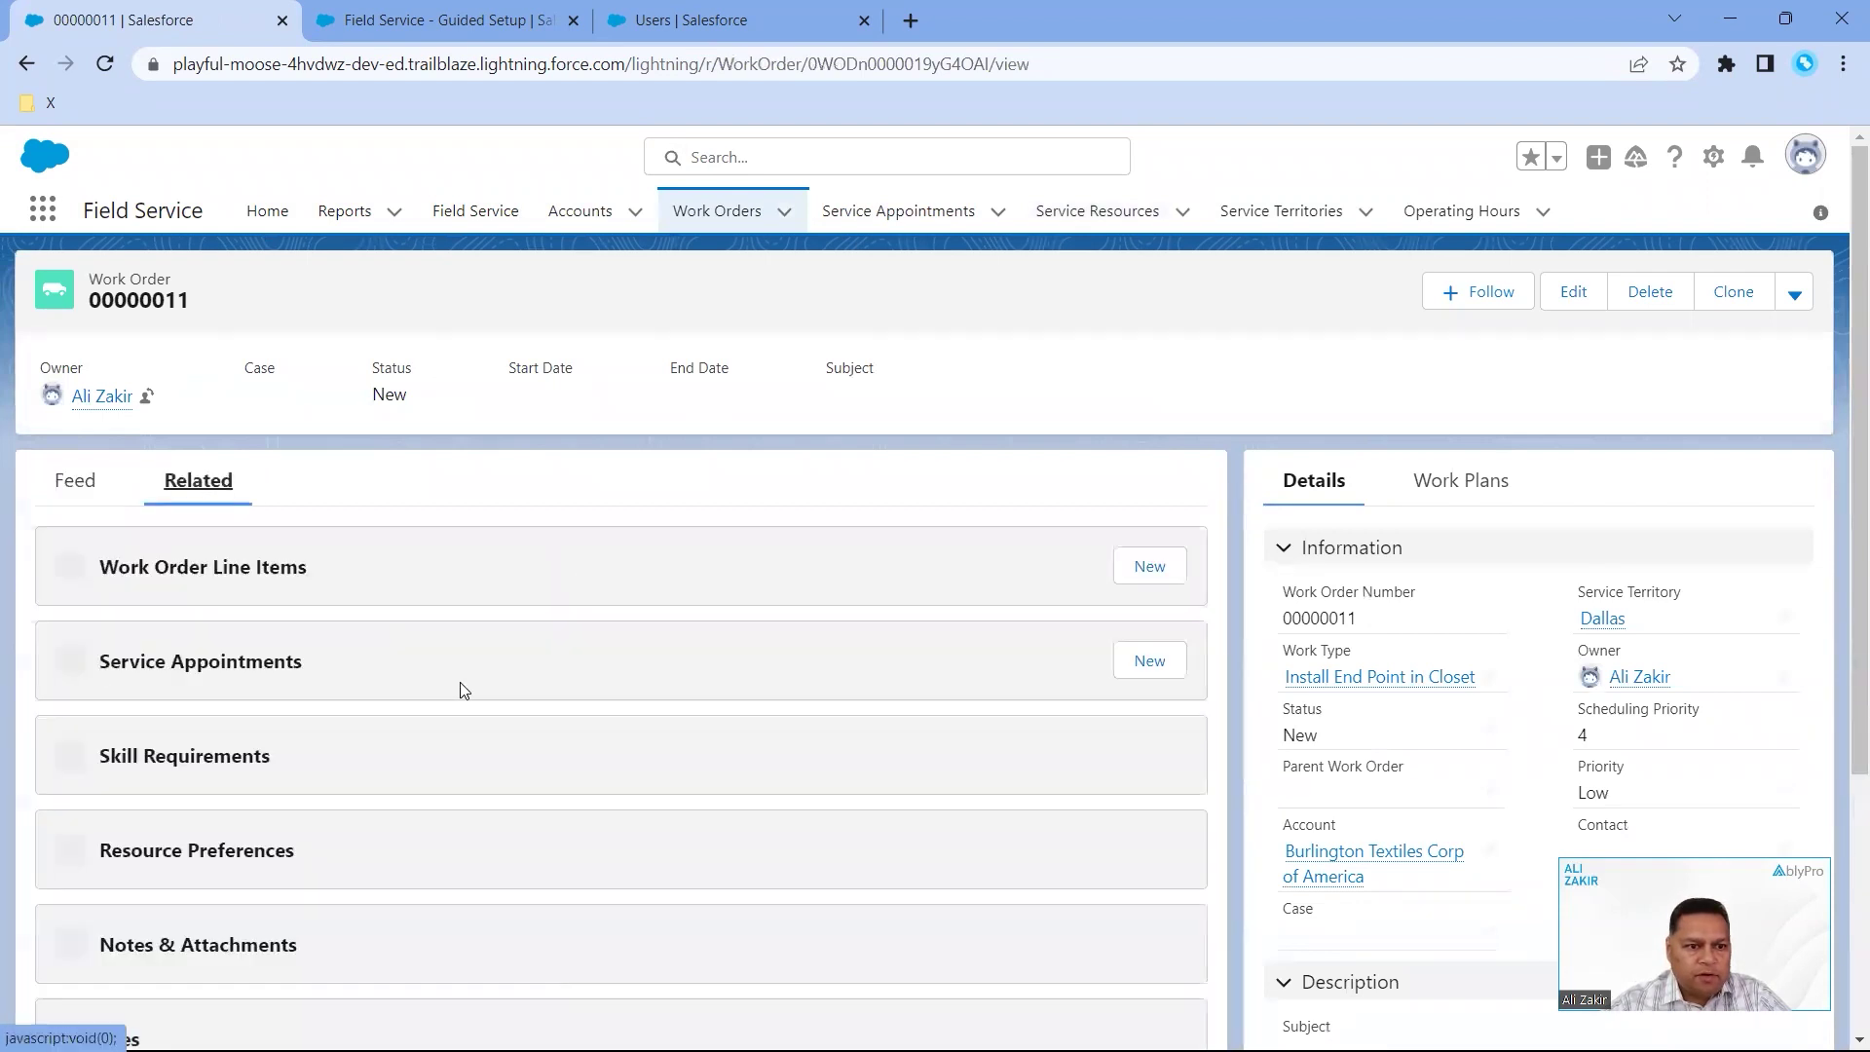
- Start a new Preferred resource preference from the Resource Preferences list
{"action": "scroll", "coordinate": [538, 701], "scroll_direction": "down", "scroll_amount": 3}
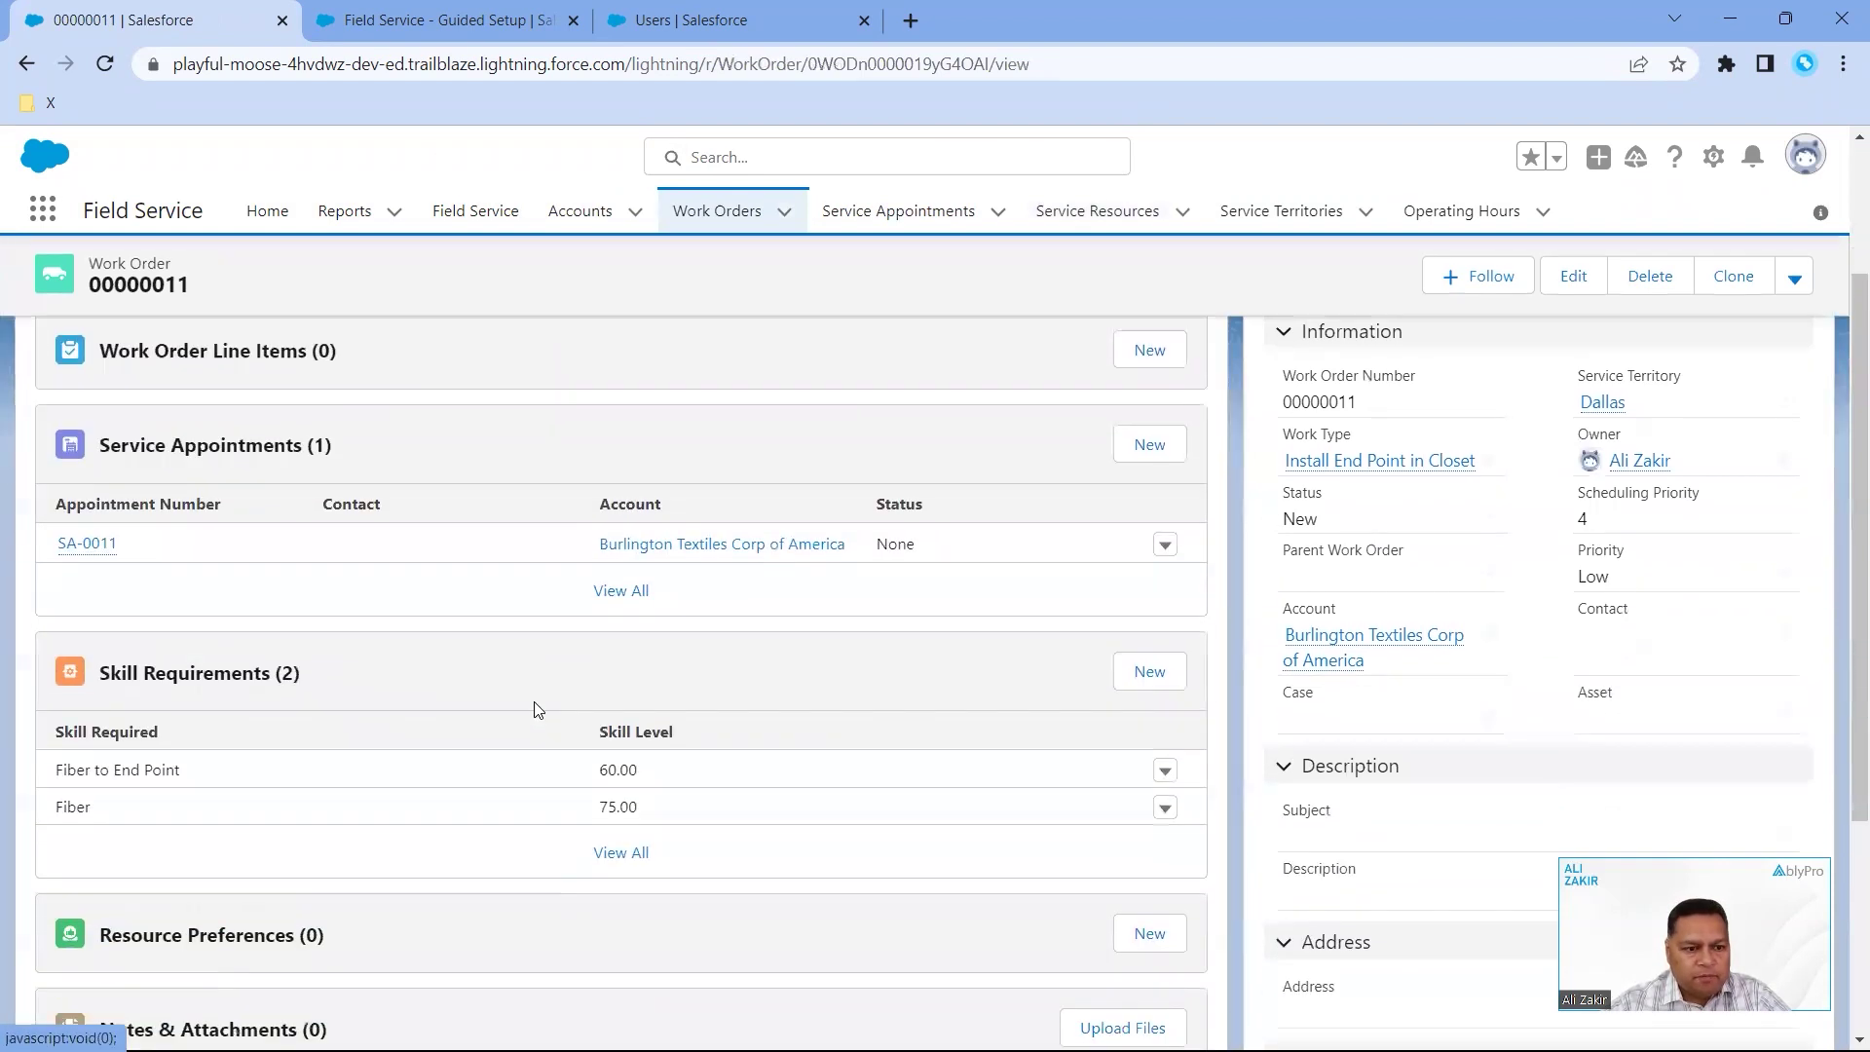
{"action": "scroll", "coordinate": [438, 710], "scroll_direction": "down", "scroll_amount": 1}
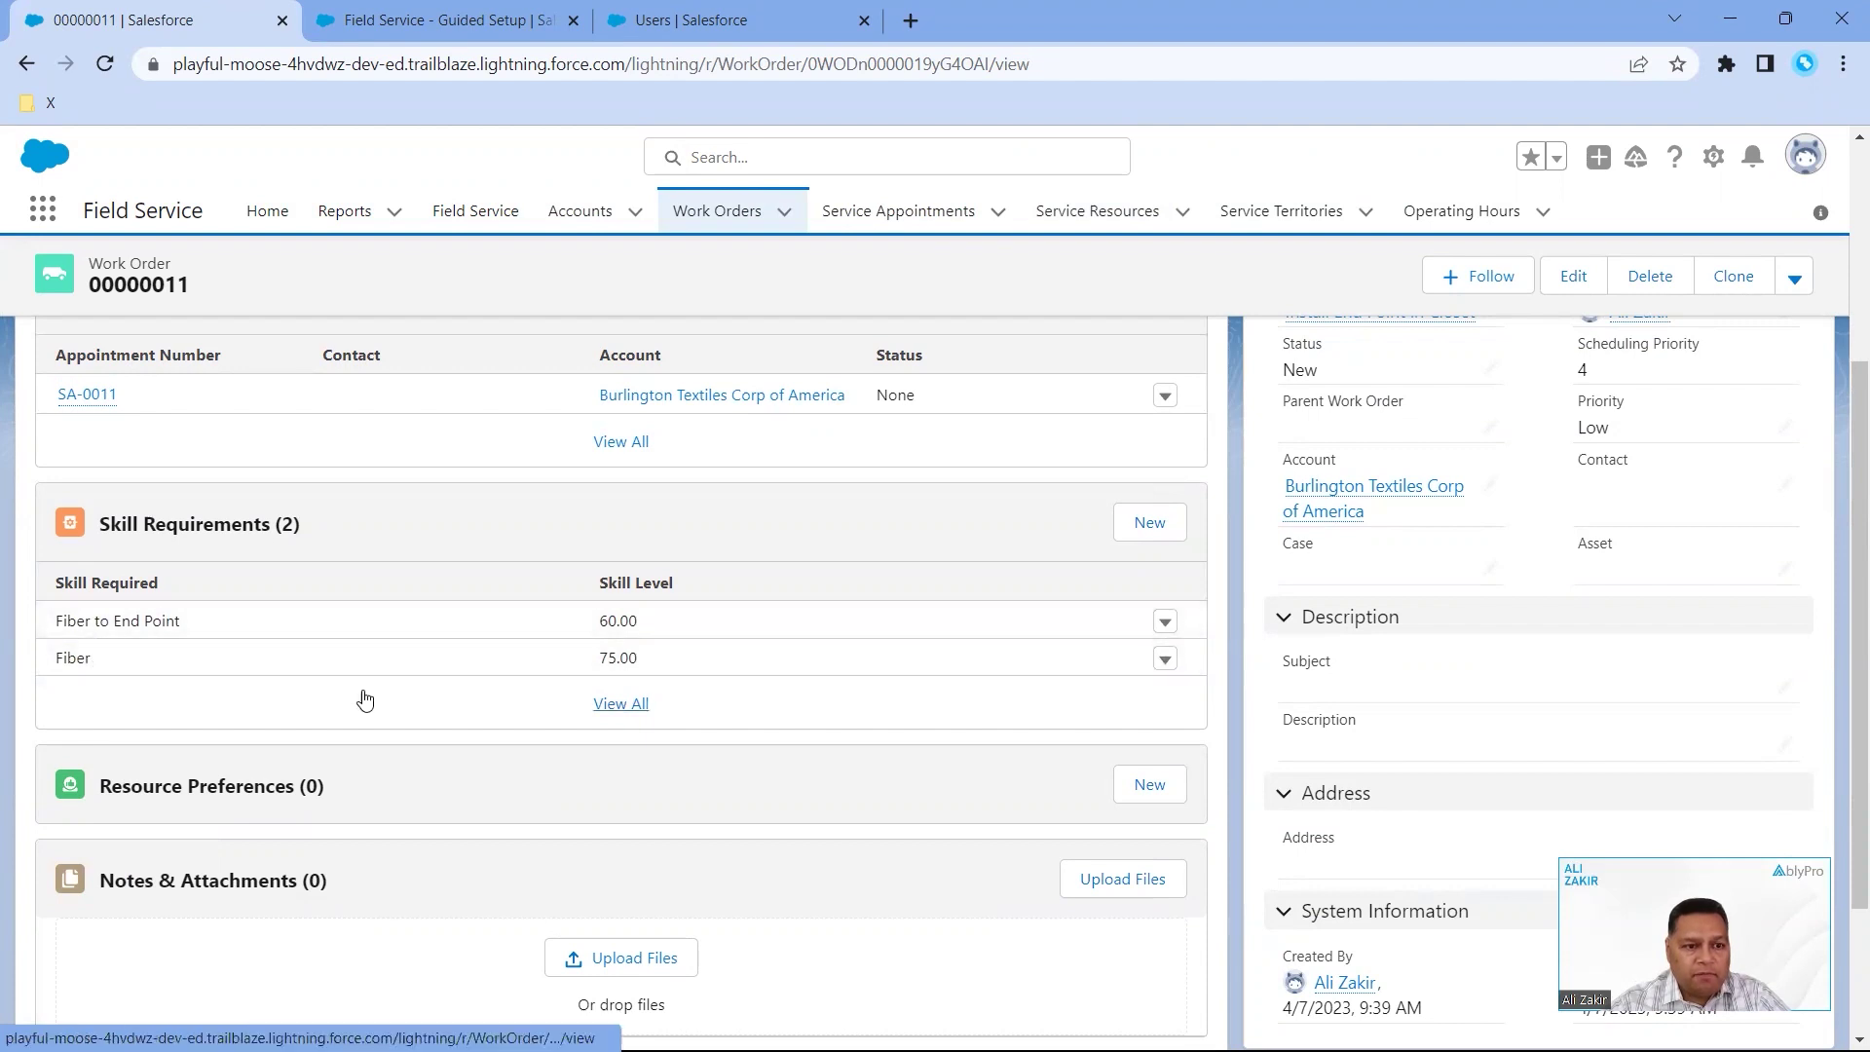
{"action": "scroll", "coordinate": [389, 698], "scroll_direction": "up", "scroll_amount": 3}
{"action": "scroll", "coordinate": [389, 690], "scroll_direction": "down", "scroll_amount": 7}
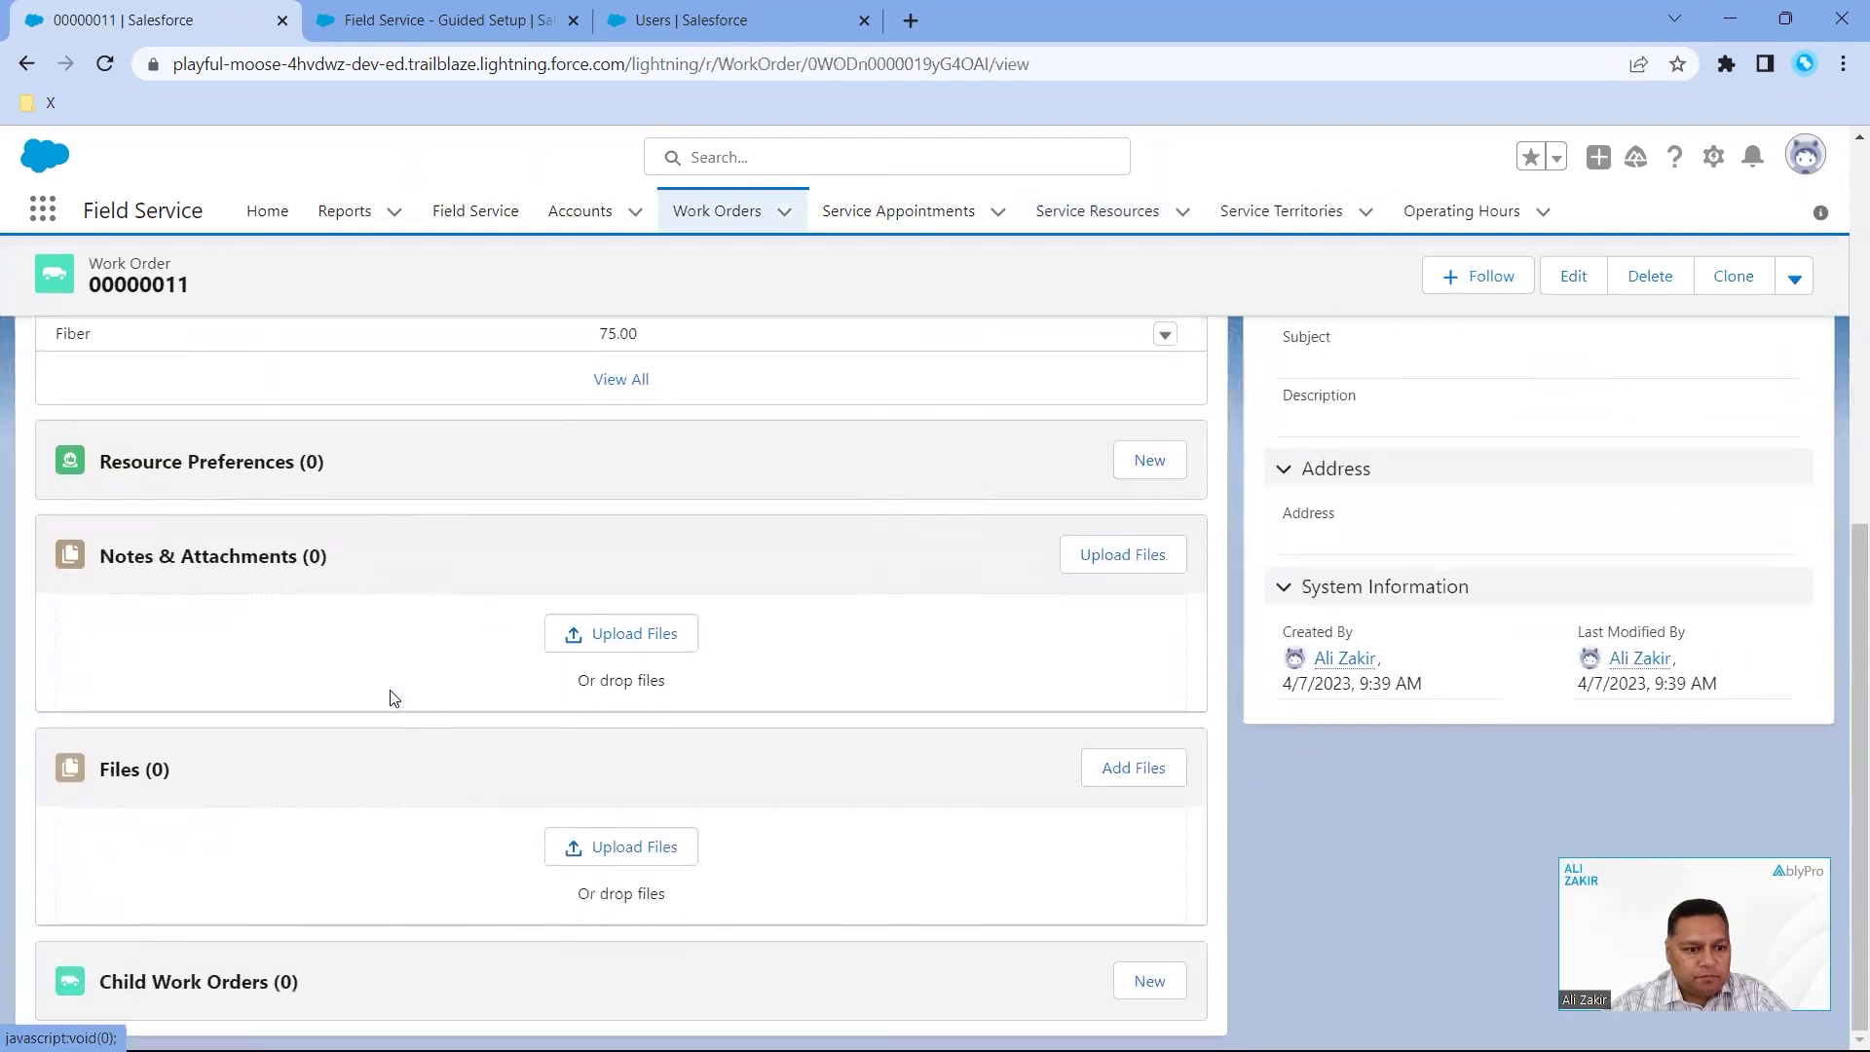
{"action": "scroll", "coordinate": [390, 694], "scroll_direction": "up", "scroll_amount": 7}
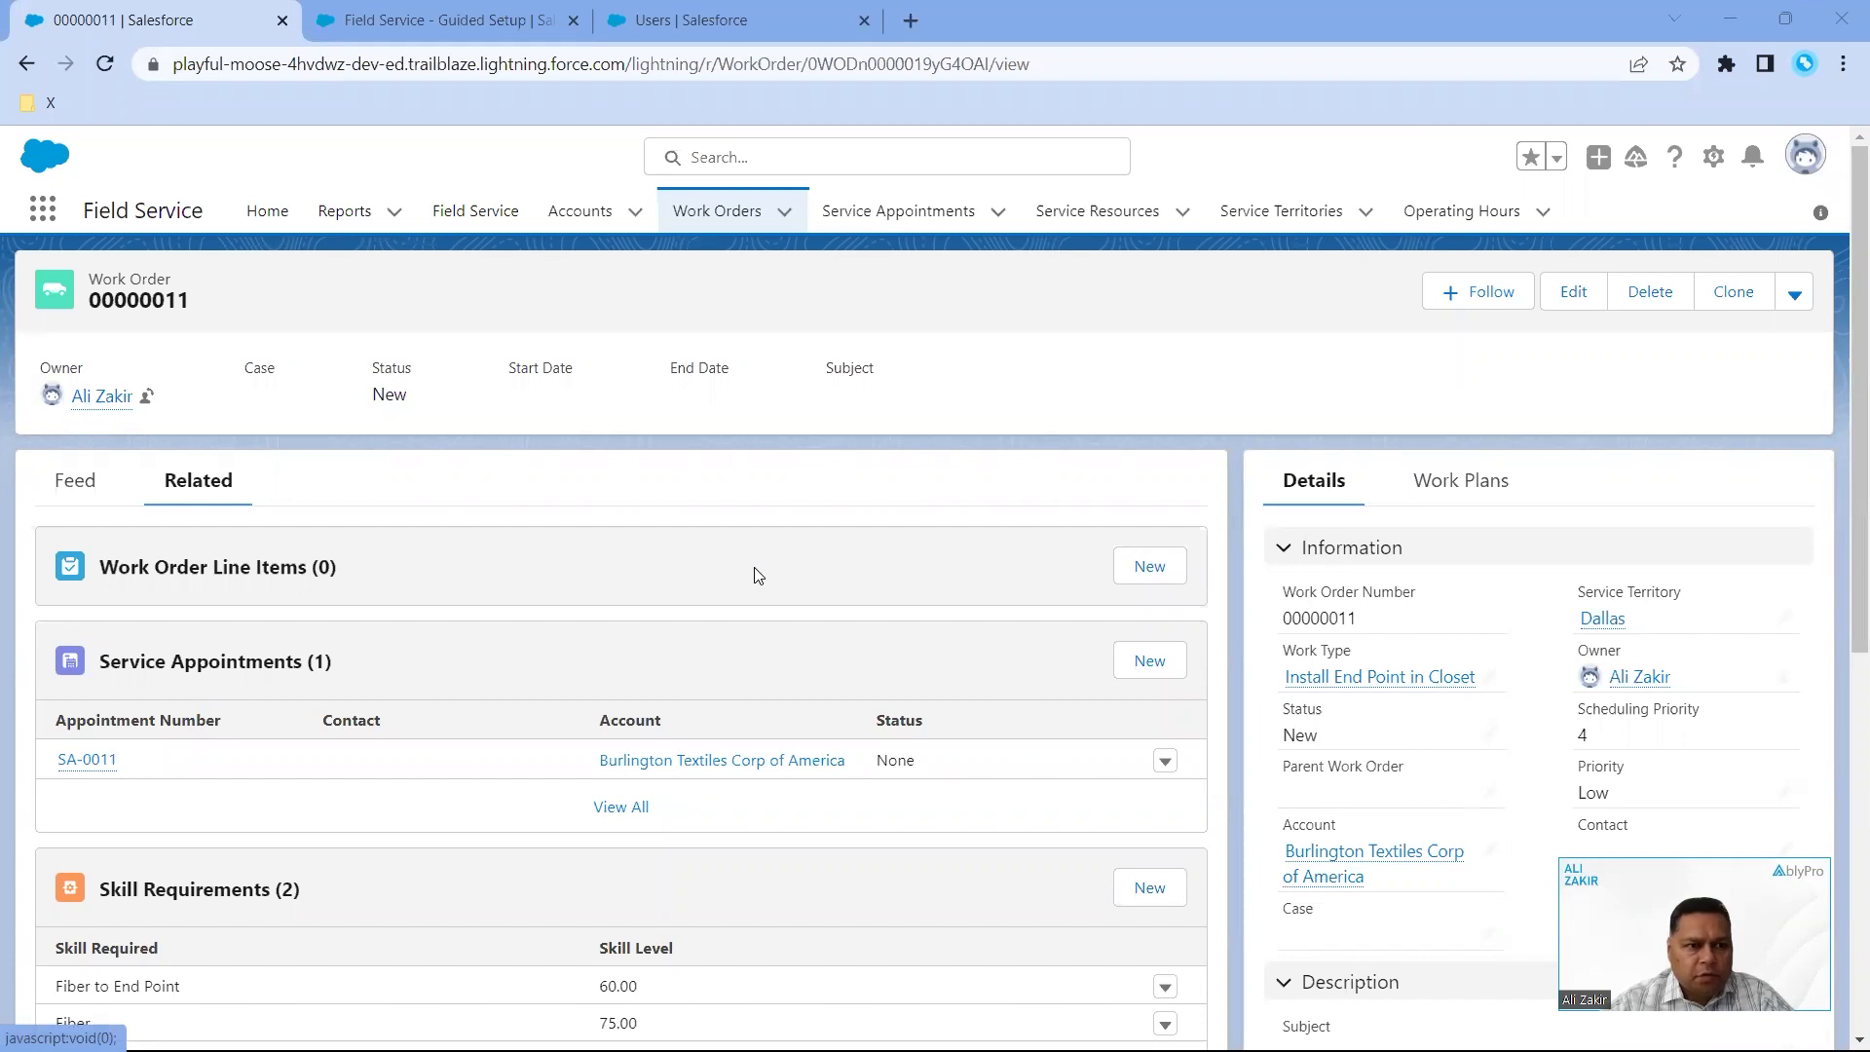
{"action": "scroll", "coordinate": [758, 575], "scroll_direction": "down", "scroll_amount": 5}
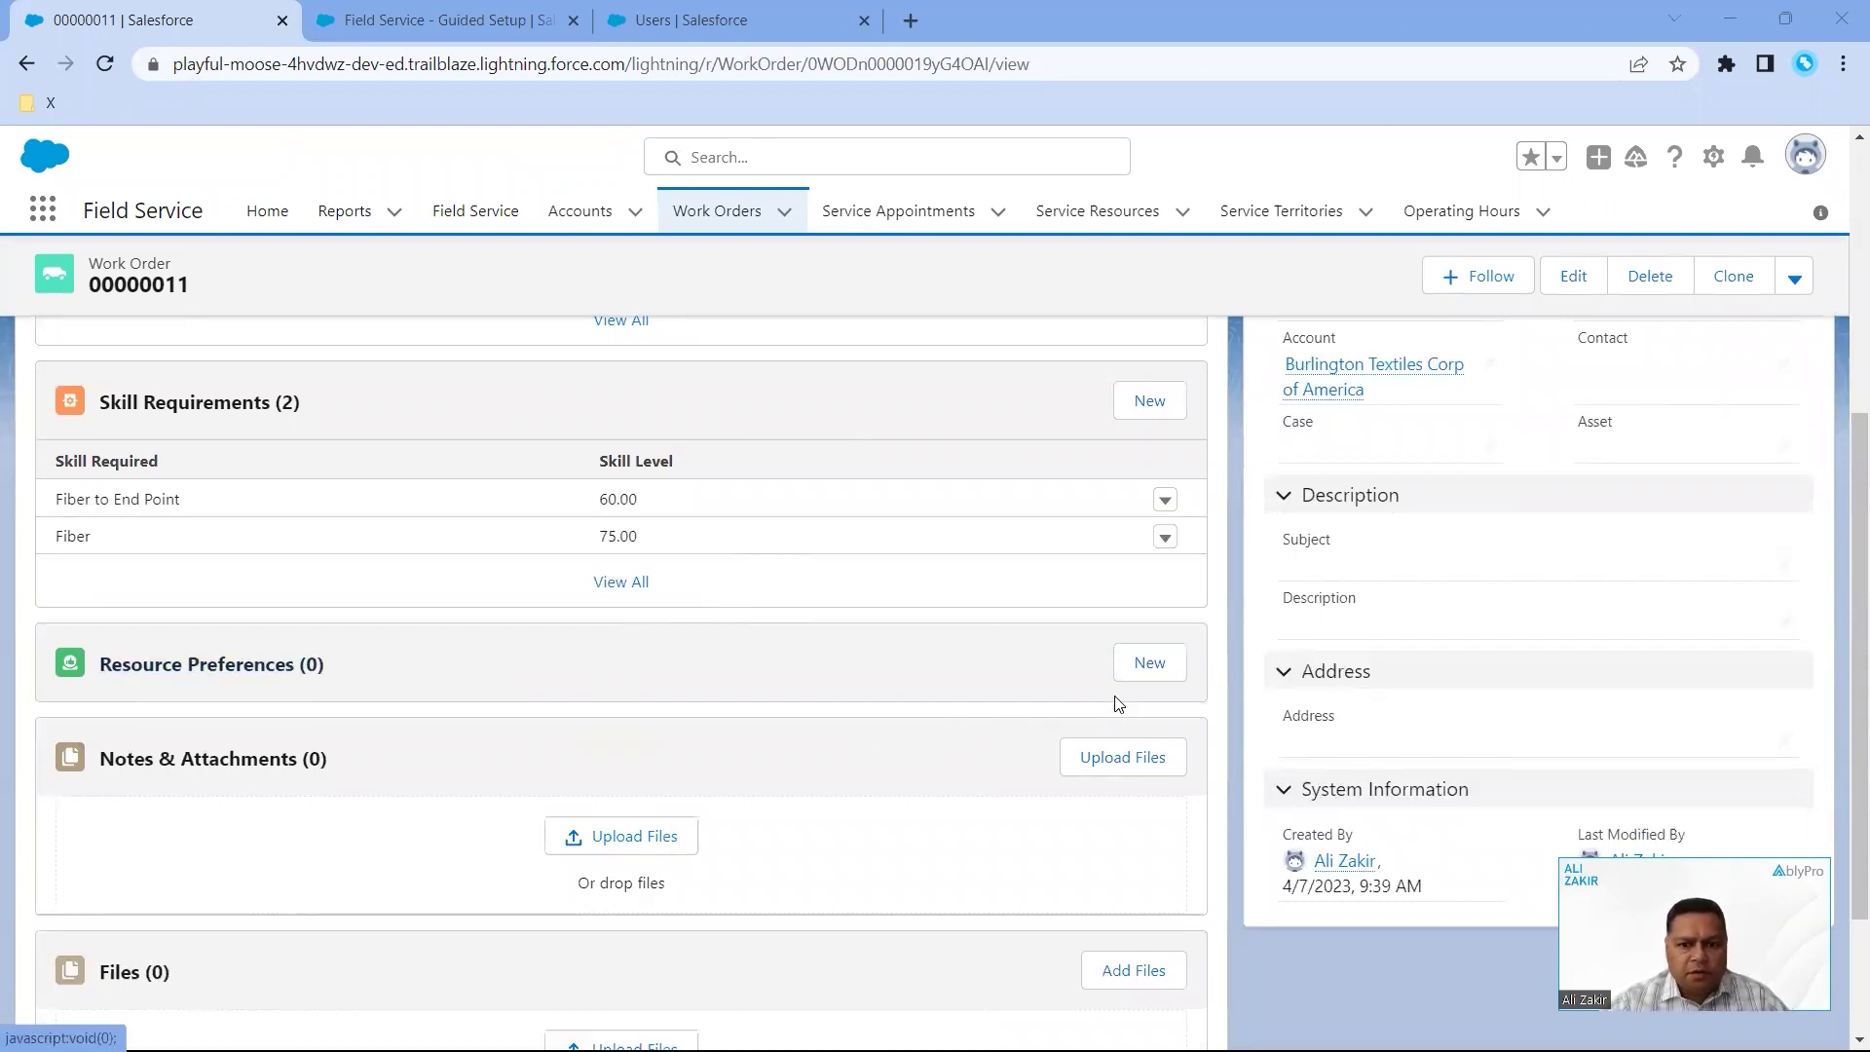
{"action": "left_click", "coordinate": [1152, 674]}
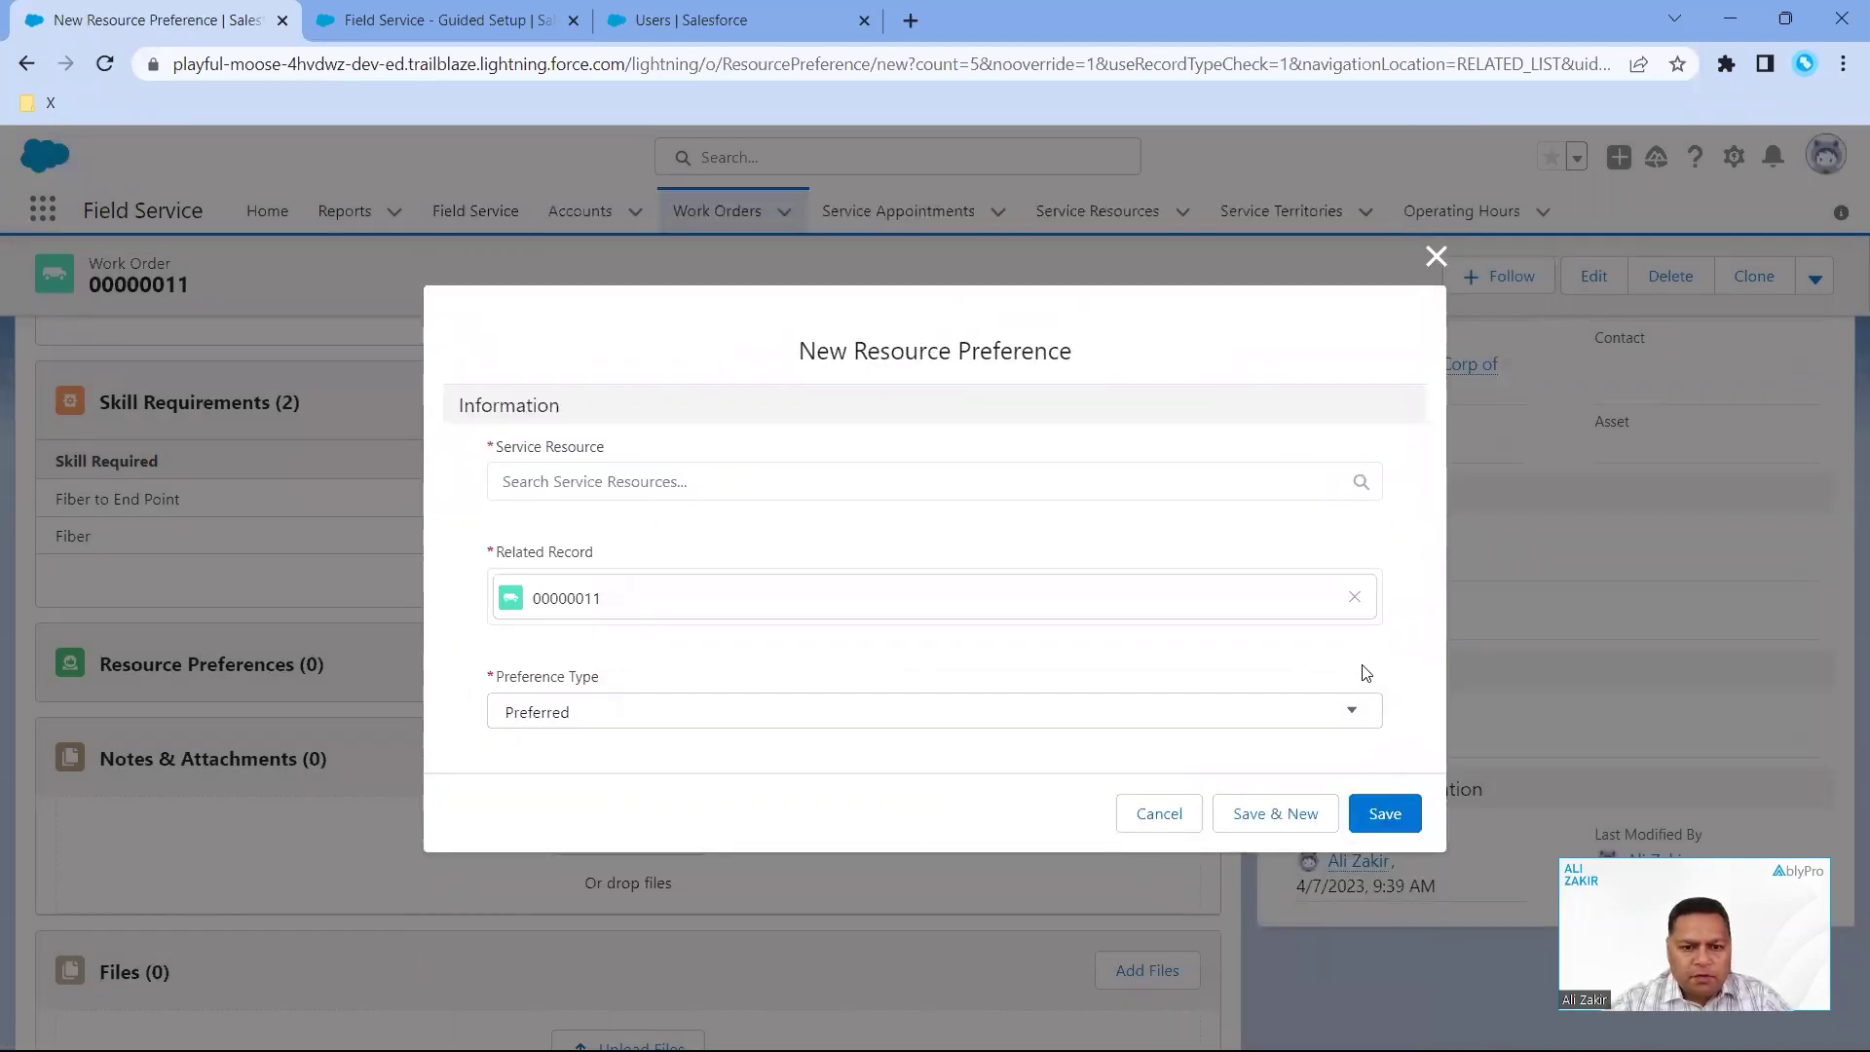
{"action": "left_click", "coordinate": [1349, 717]}
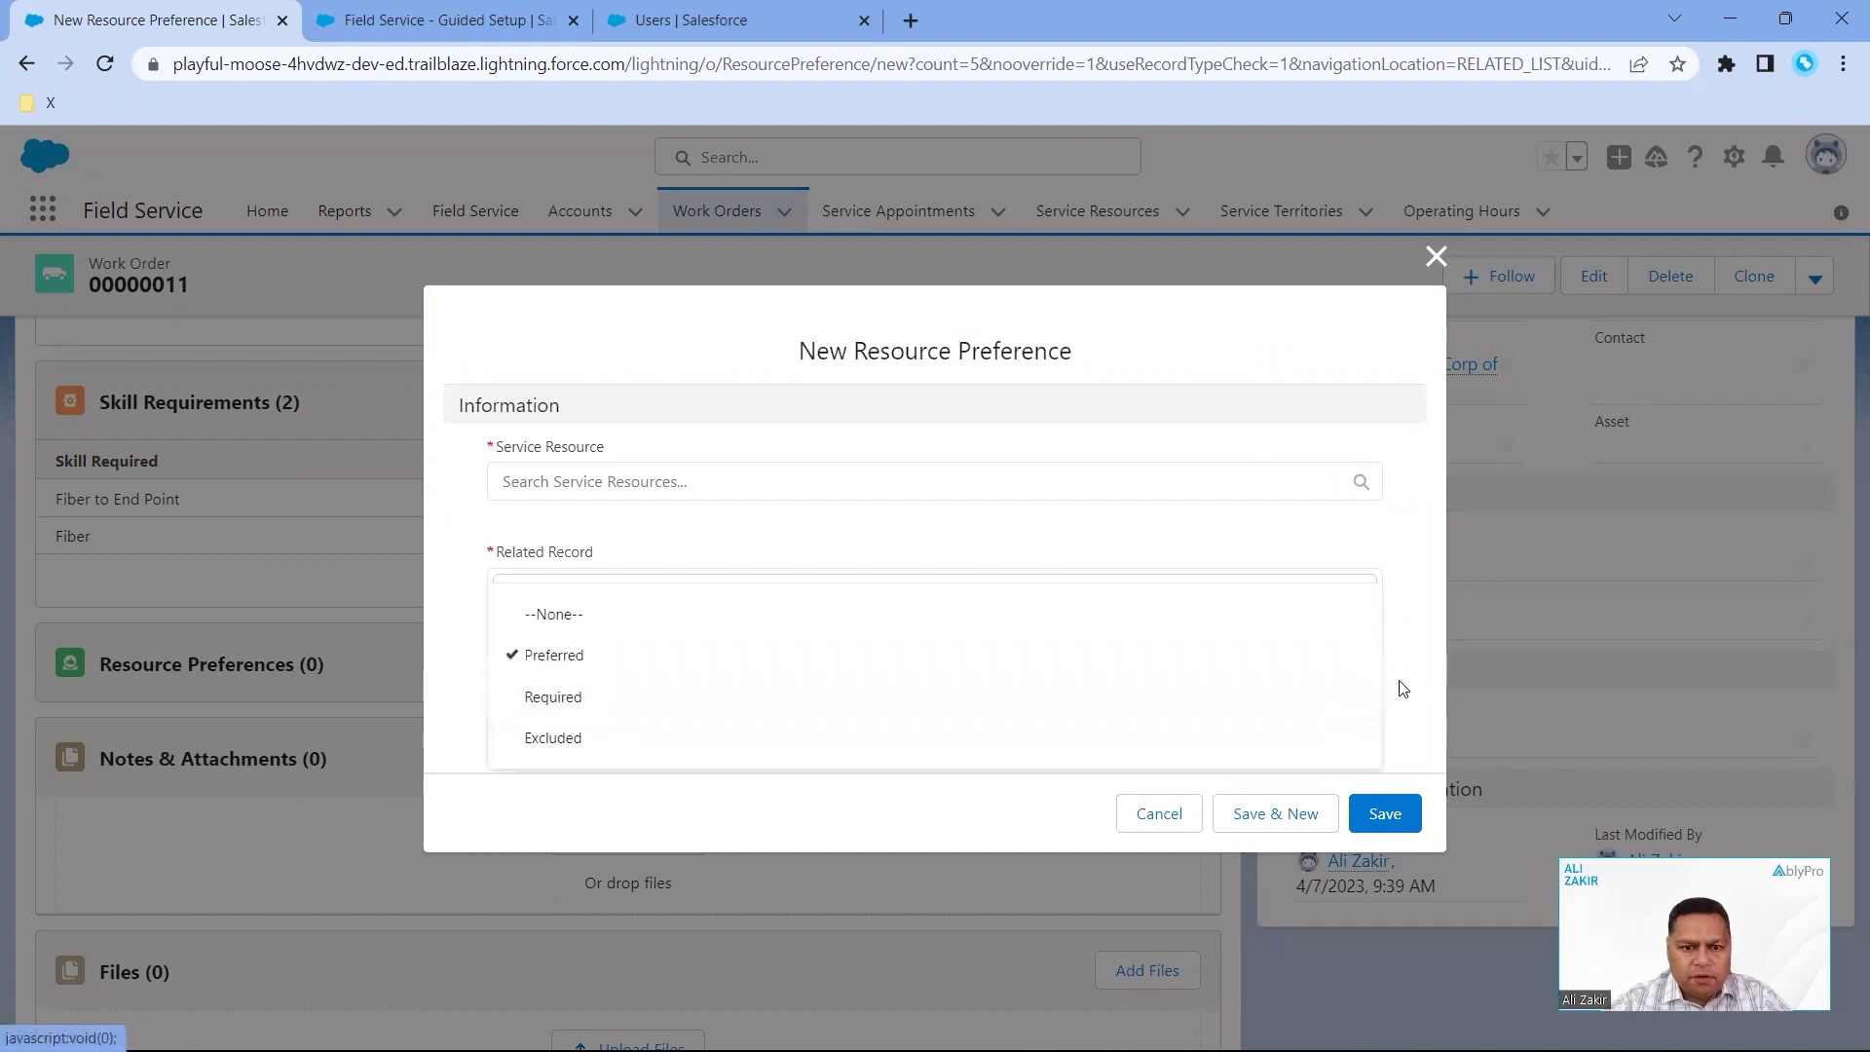
{"action": "left_click", "coordinate": [1399, 682]}
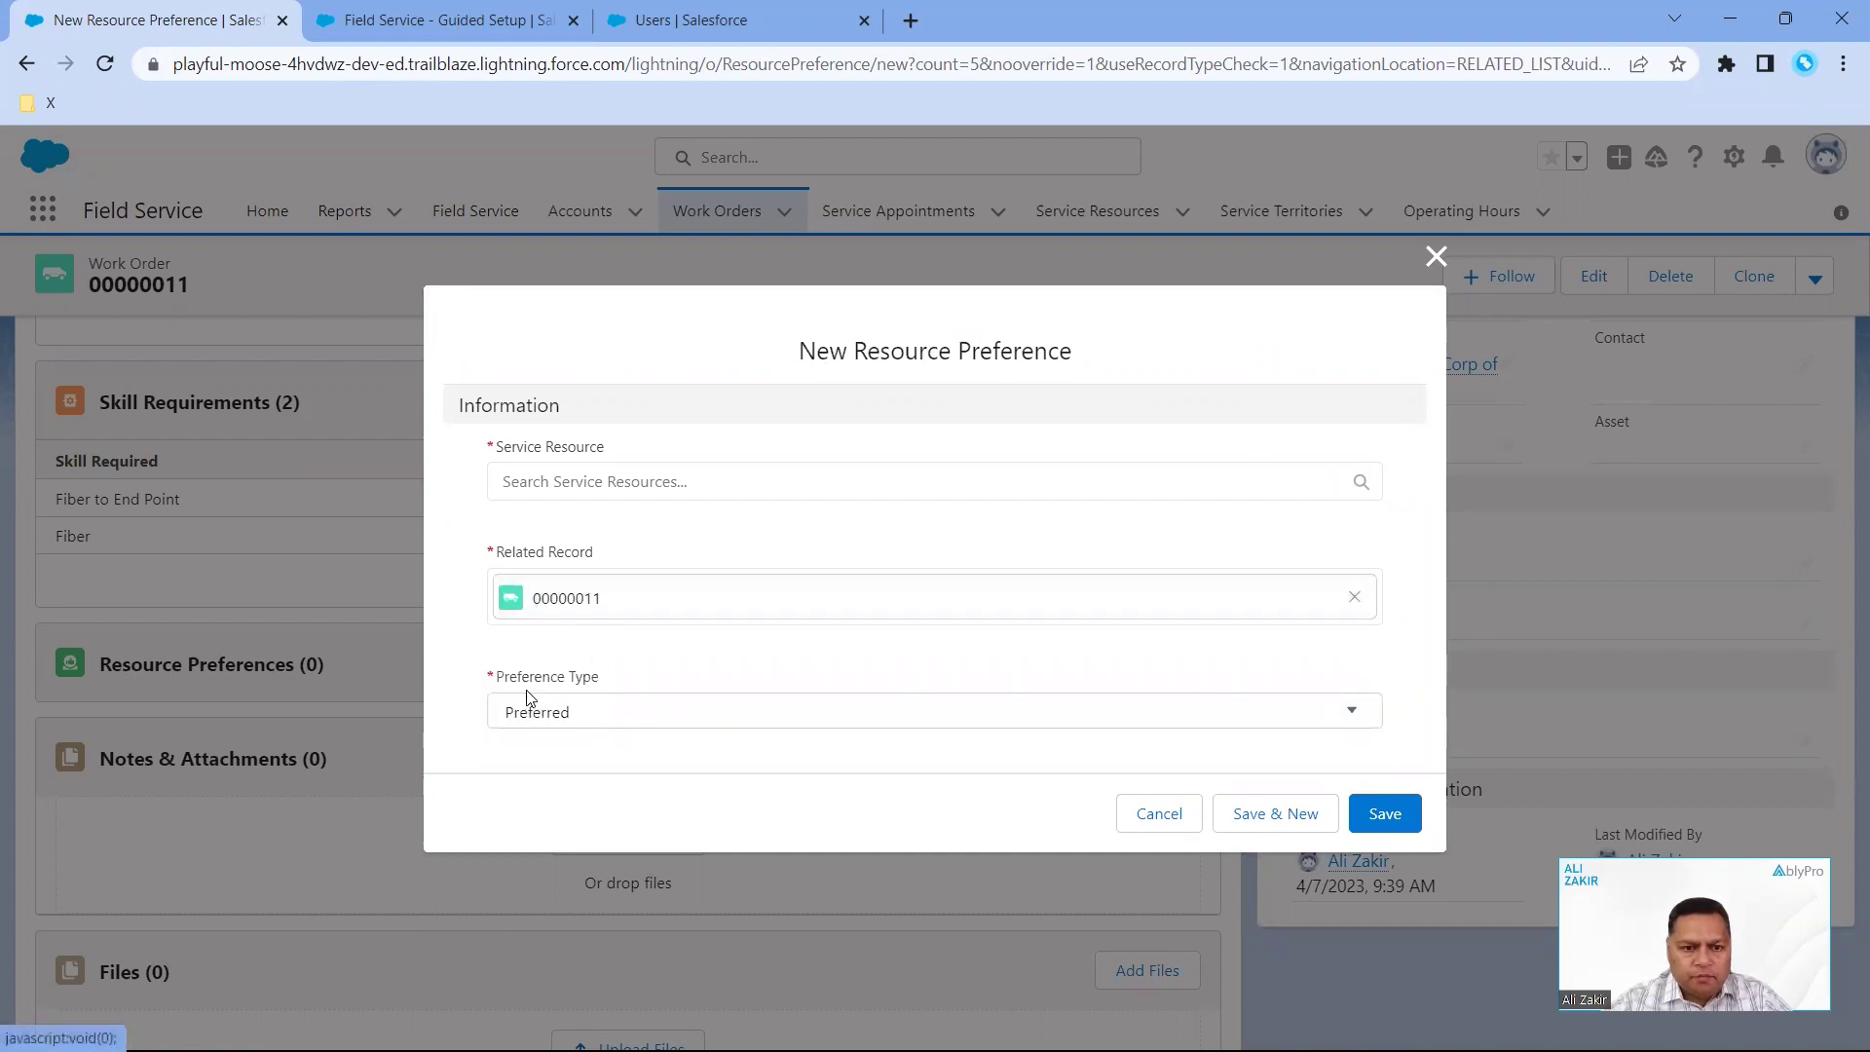
{"action": "left_click", "coordinate": [1350, 718]}
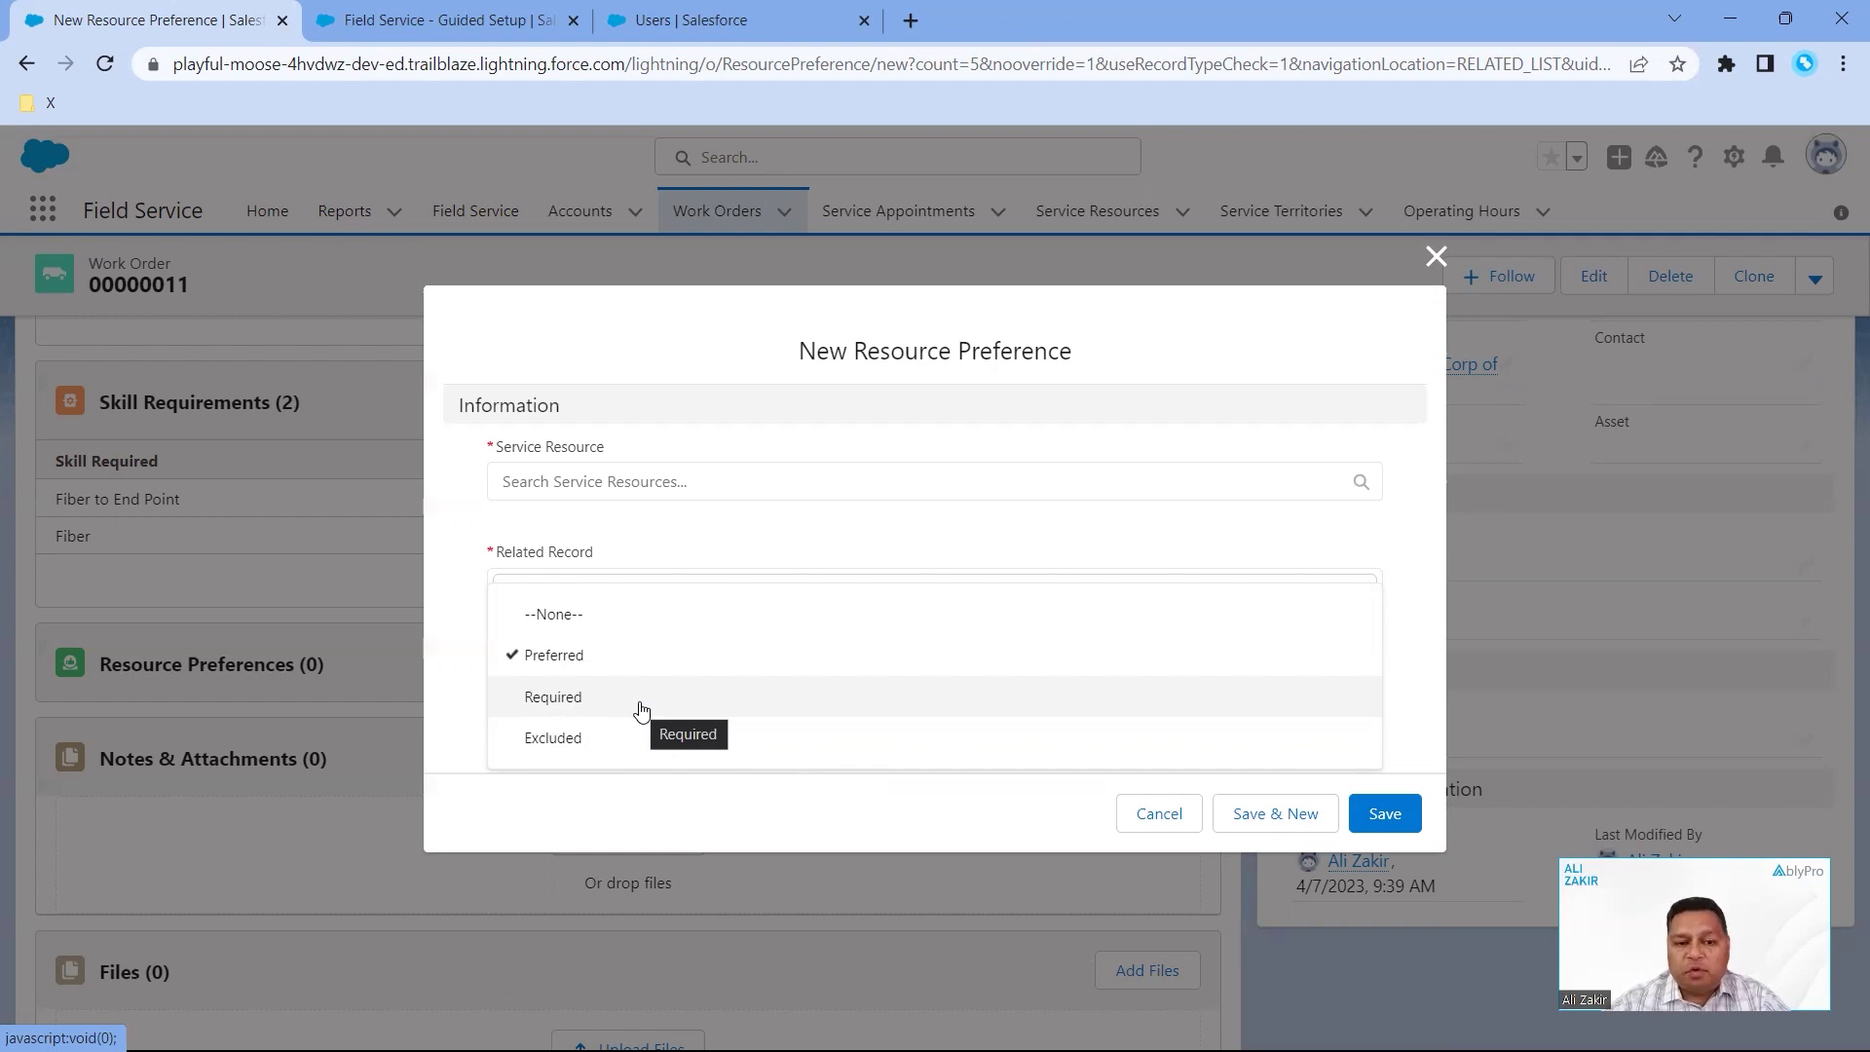
{"action": "left_click", "coordinate": [662, 665]}
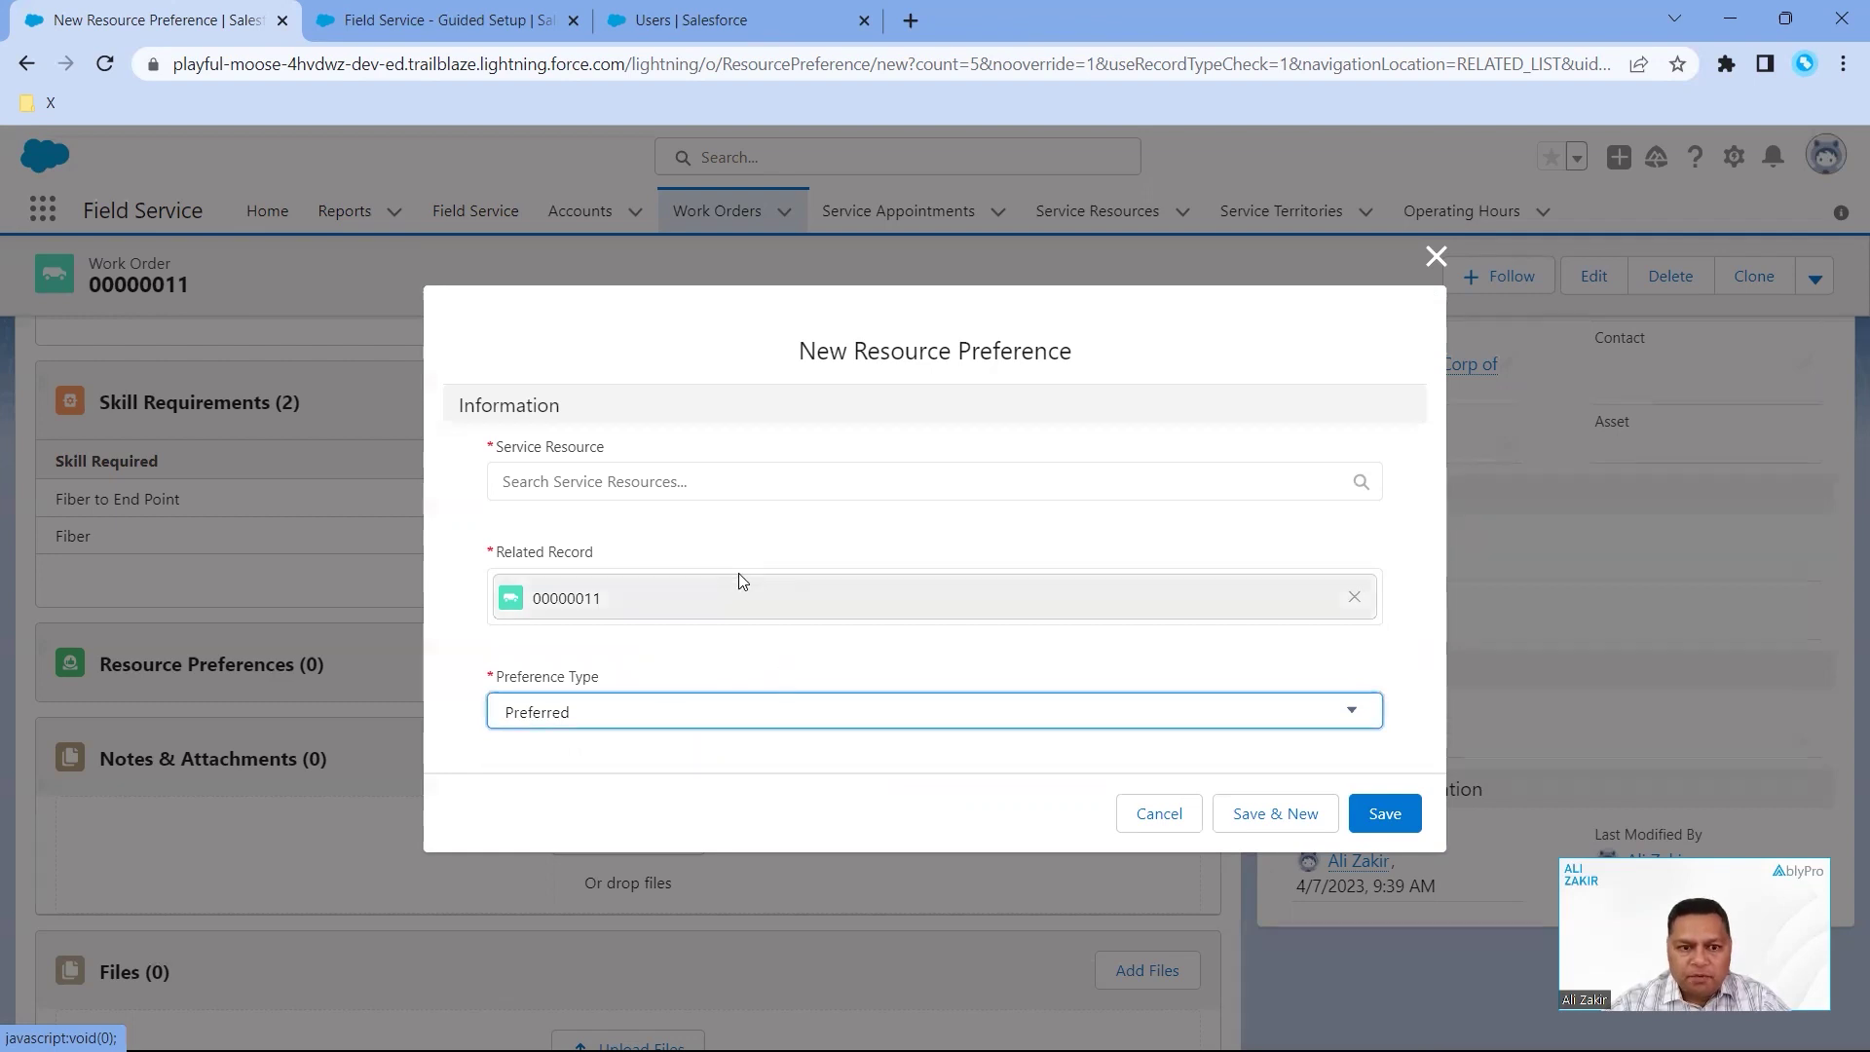
- Choose the technician as Service Resource and save the preference as RPREF-01
{"action": "left_click", "coordinate": [736, 479]}
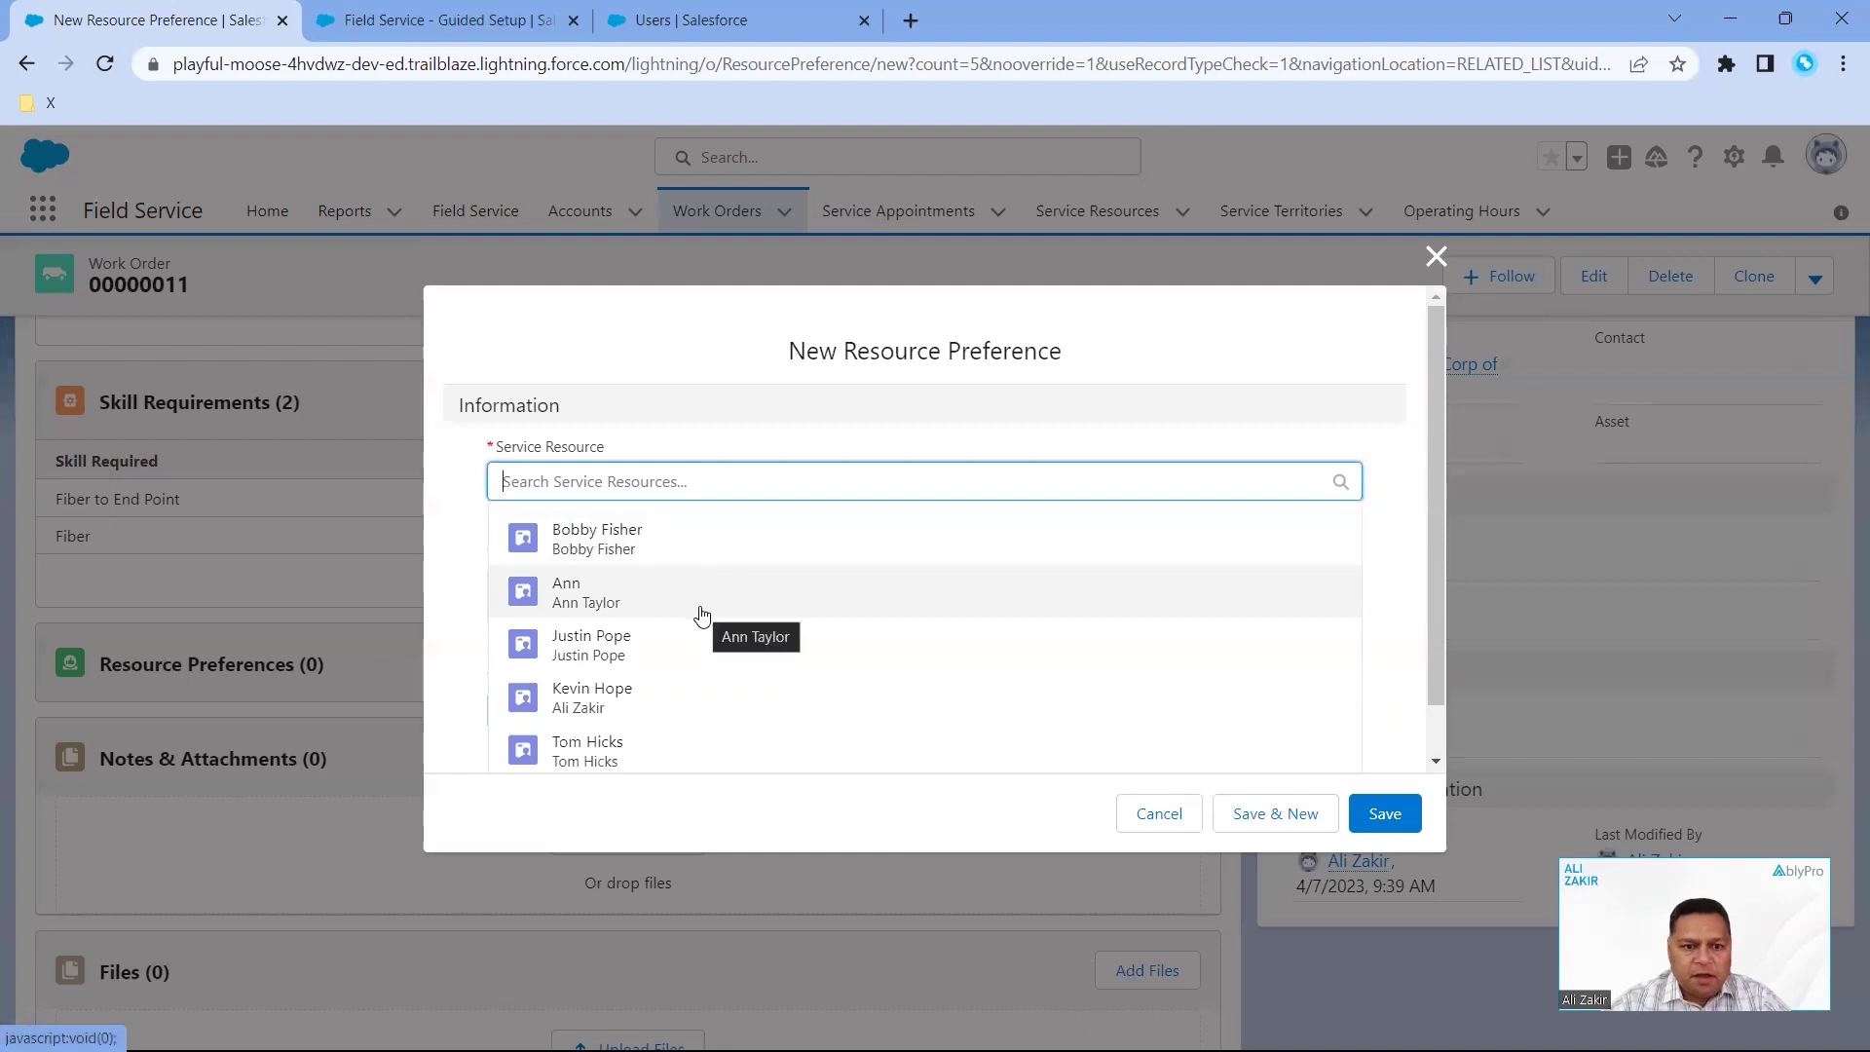
{"action": "left_click", "coordinate": [702, 552]}
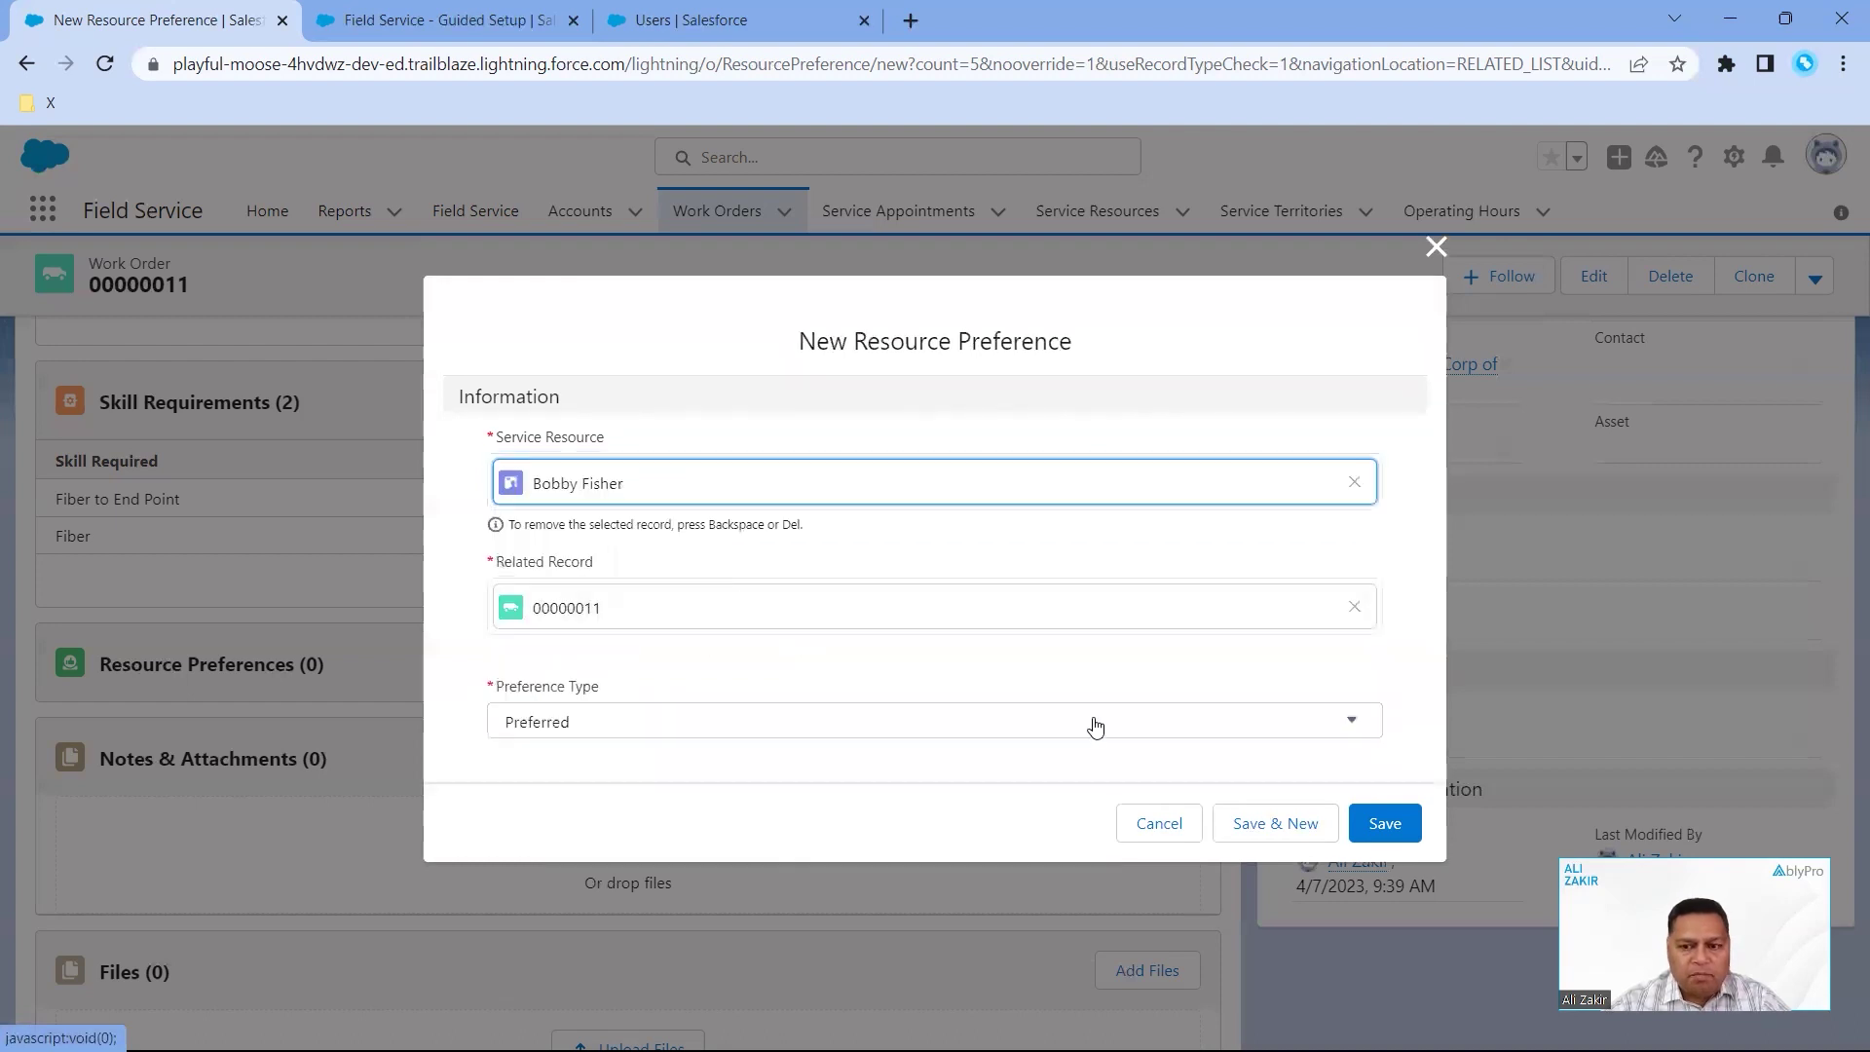
{"action": "left_click", "coordinate": [1384, 823]}
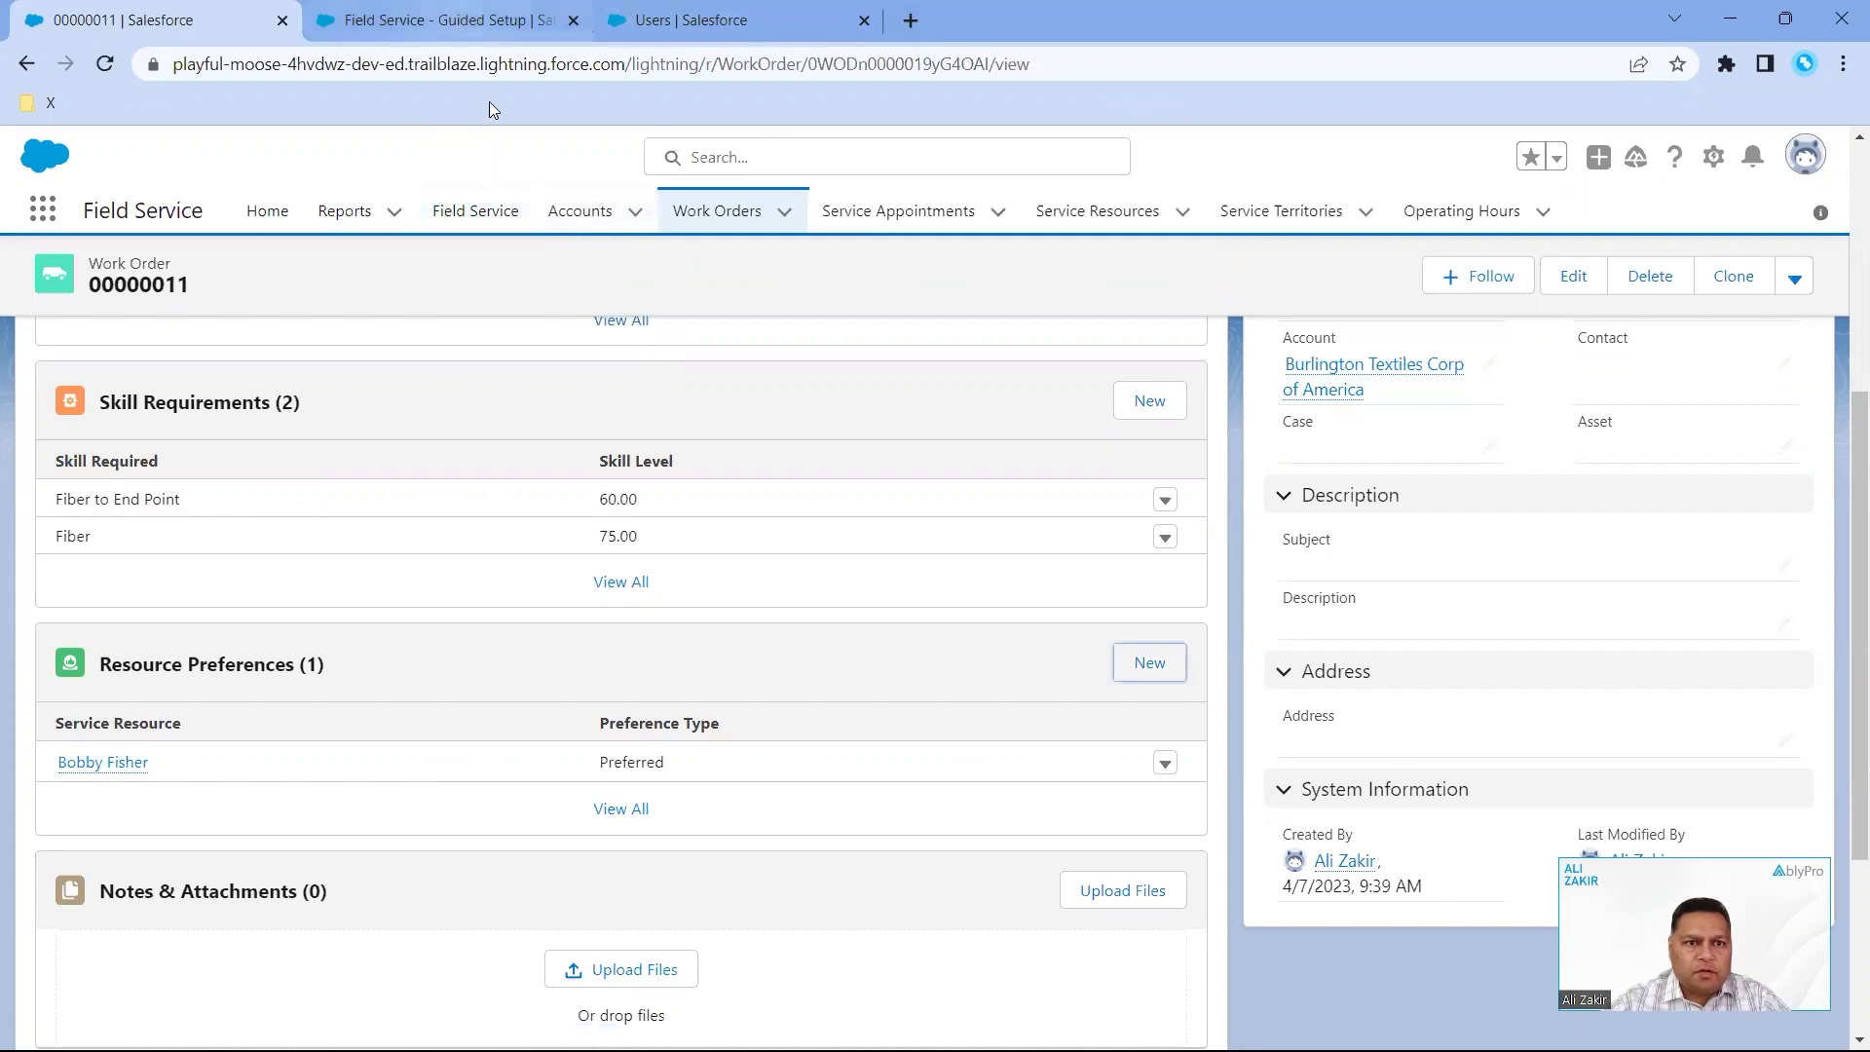
- Open the Service Resources step of Field Service Guided Setup
{"action": "key", "text": "ctrl+Tab"}
{"action": "key", "text": "ctrl+Tab"}
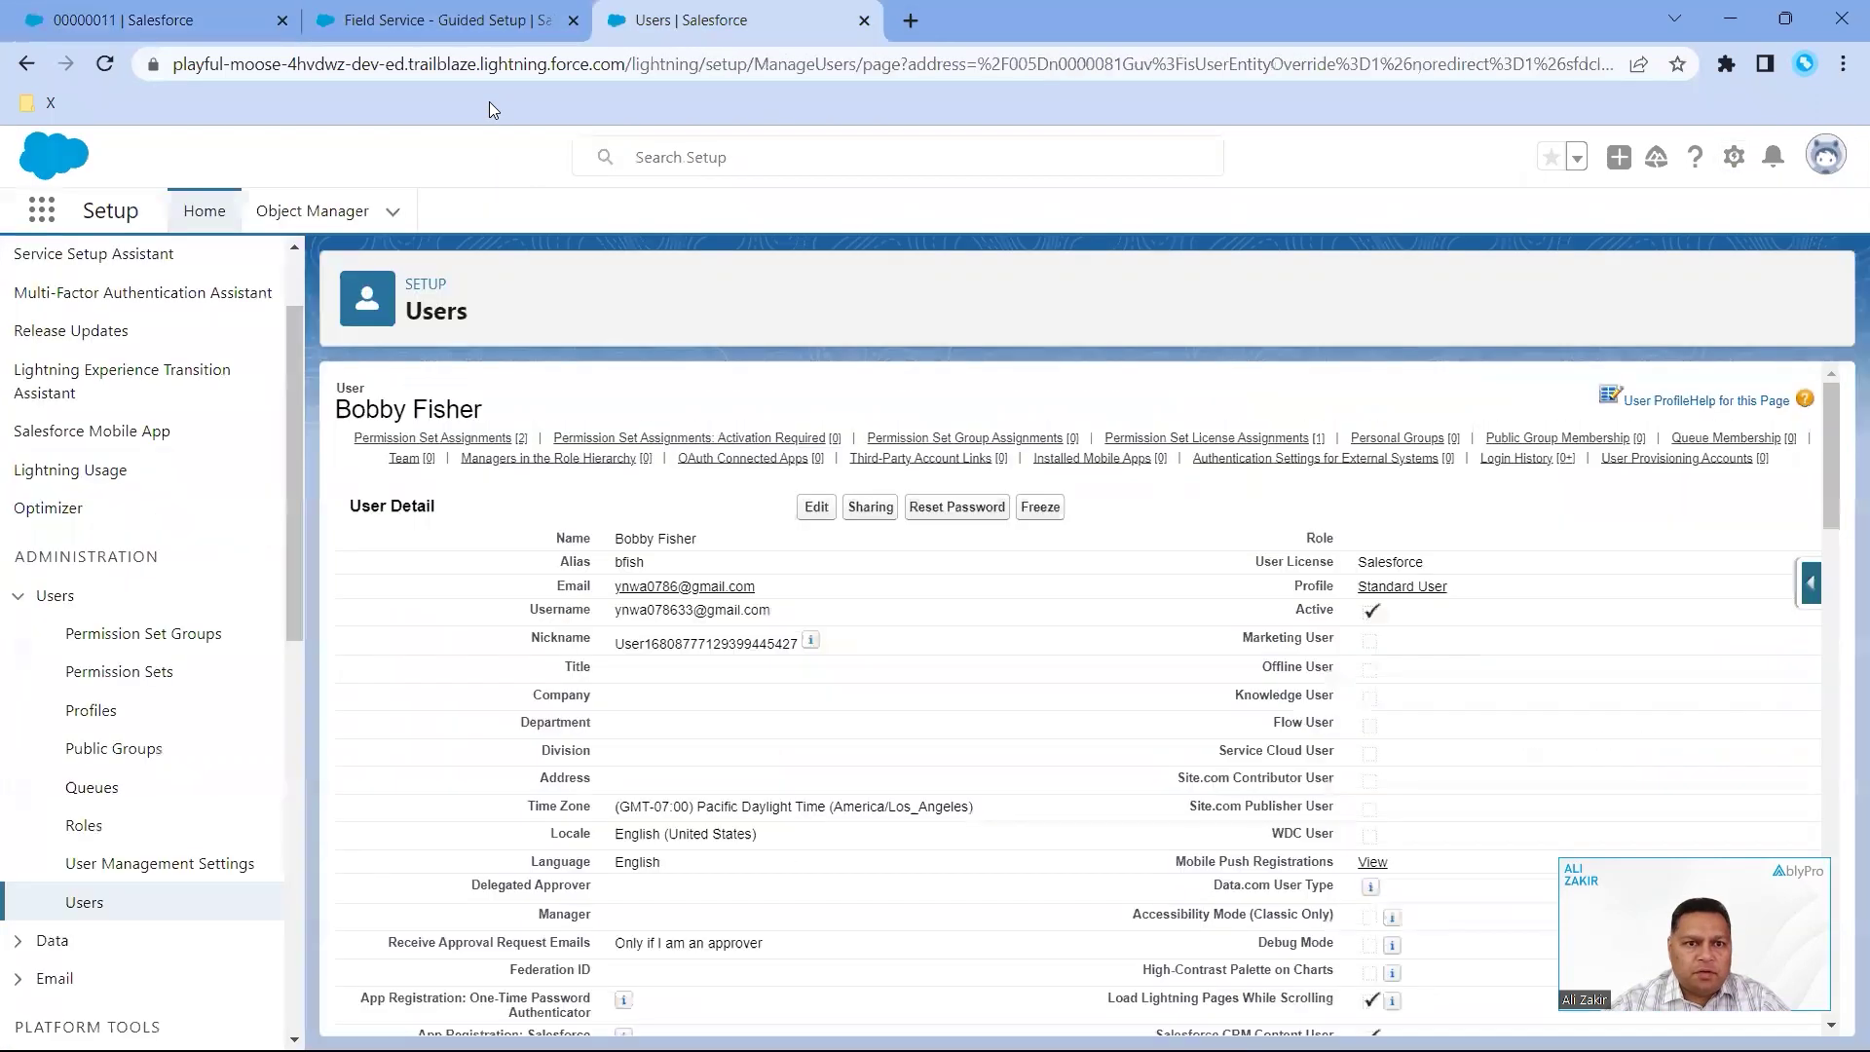
{"action": "key", "text": "ctrl+shift+Tab"}
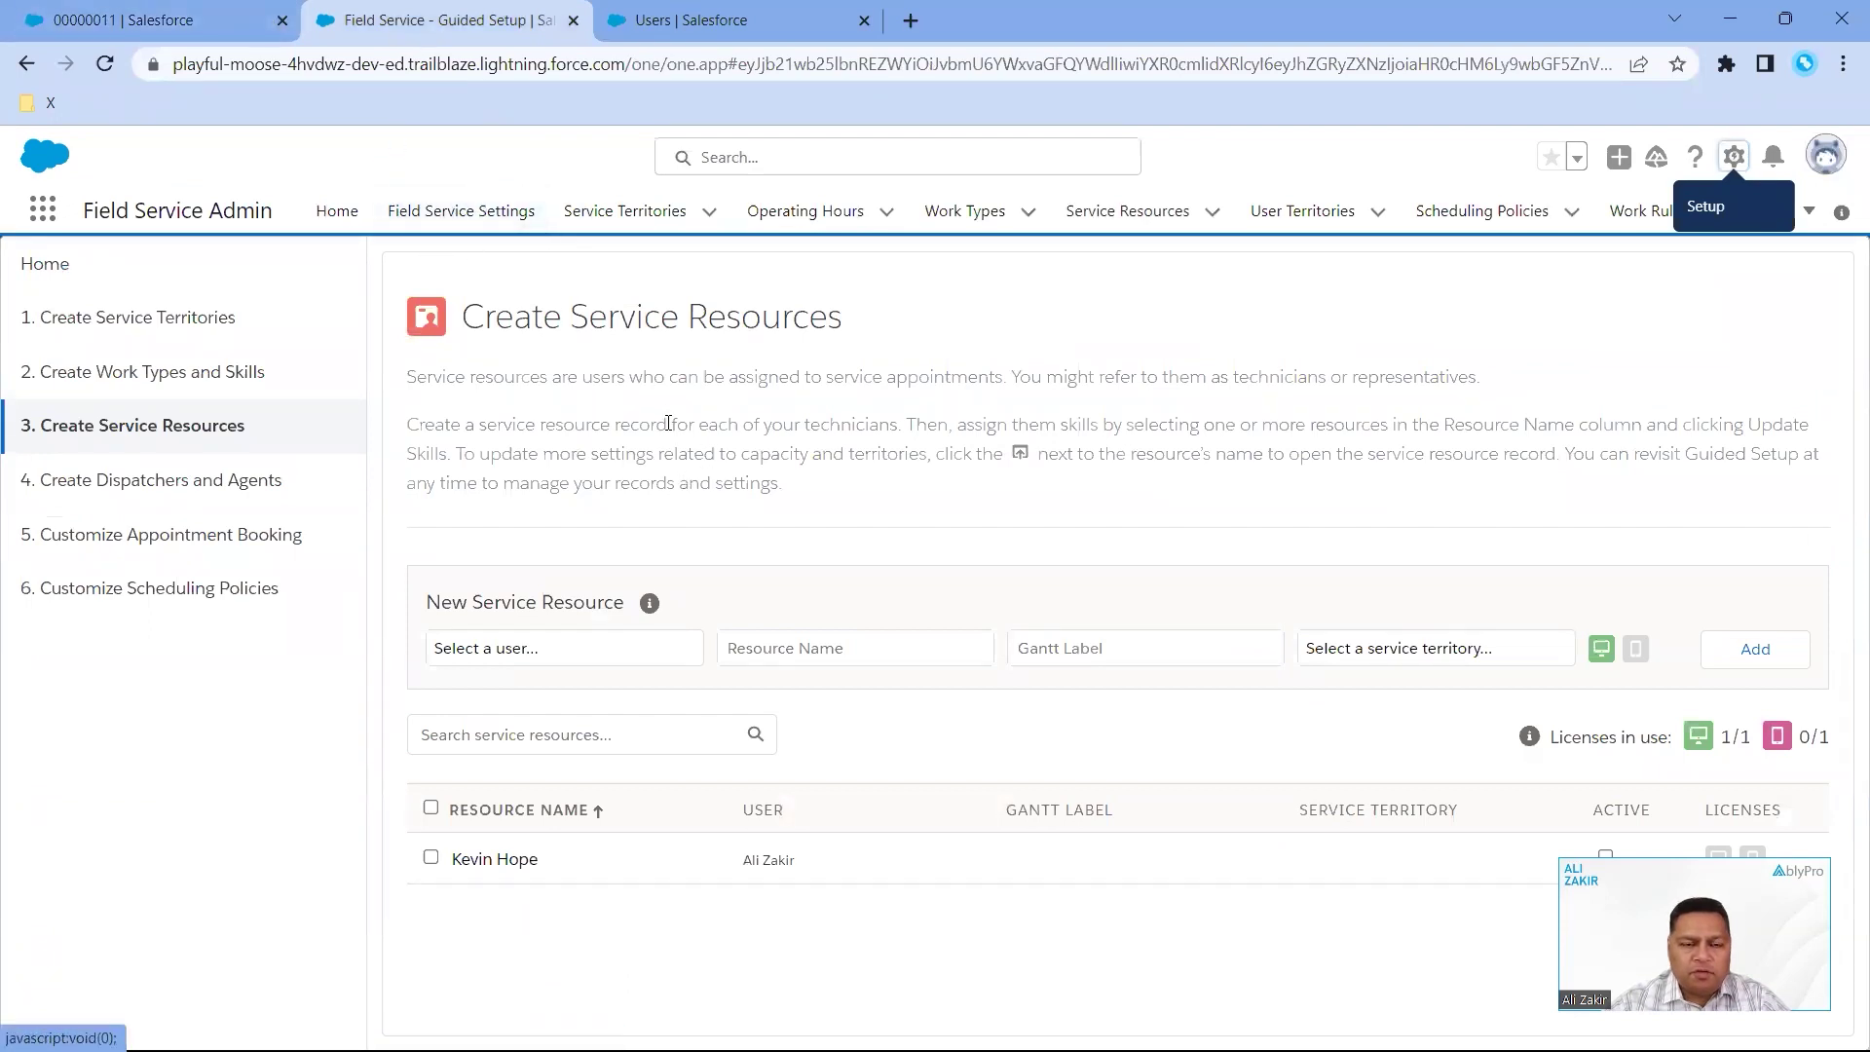
{"action": "left_click", "coordinate": [500, 216]}
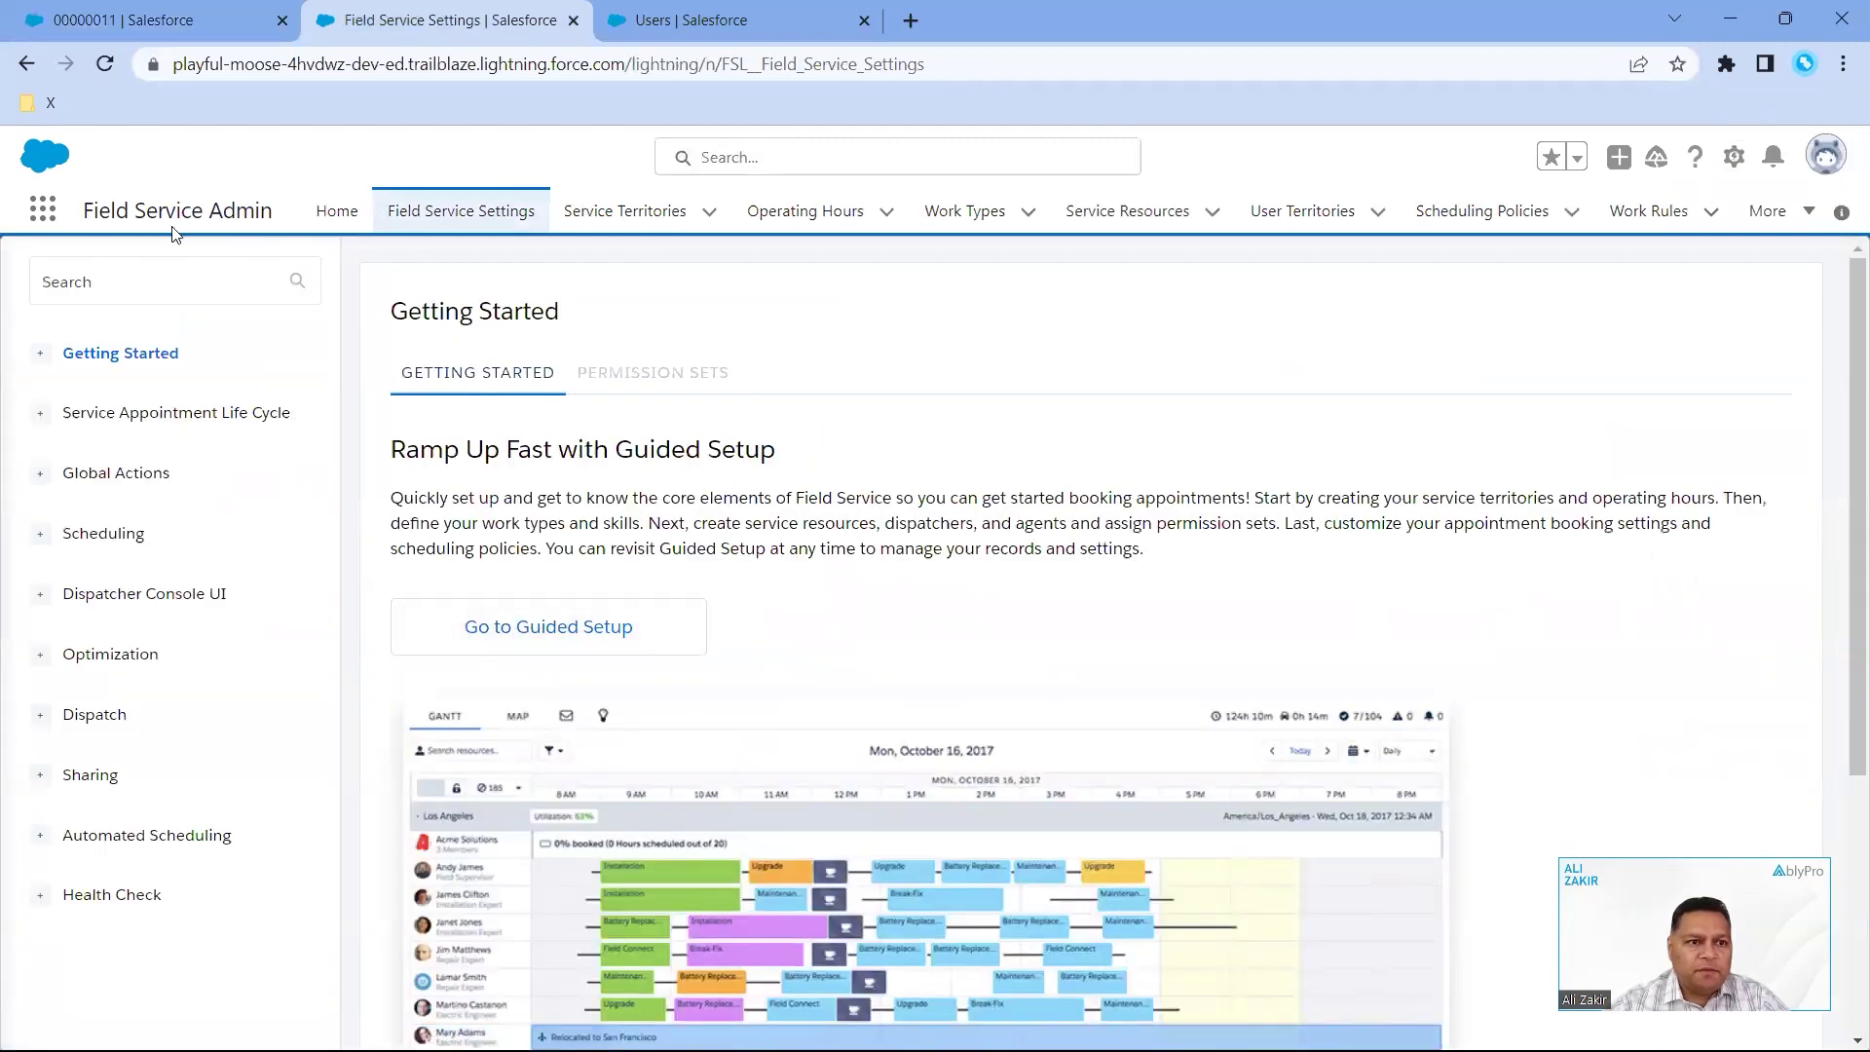
{"action": "left_click", "coordinate": [536, 633]}
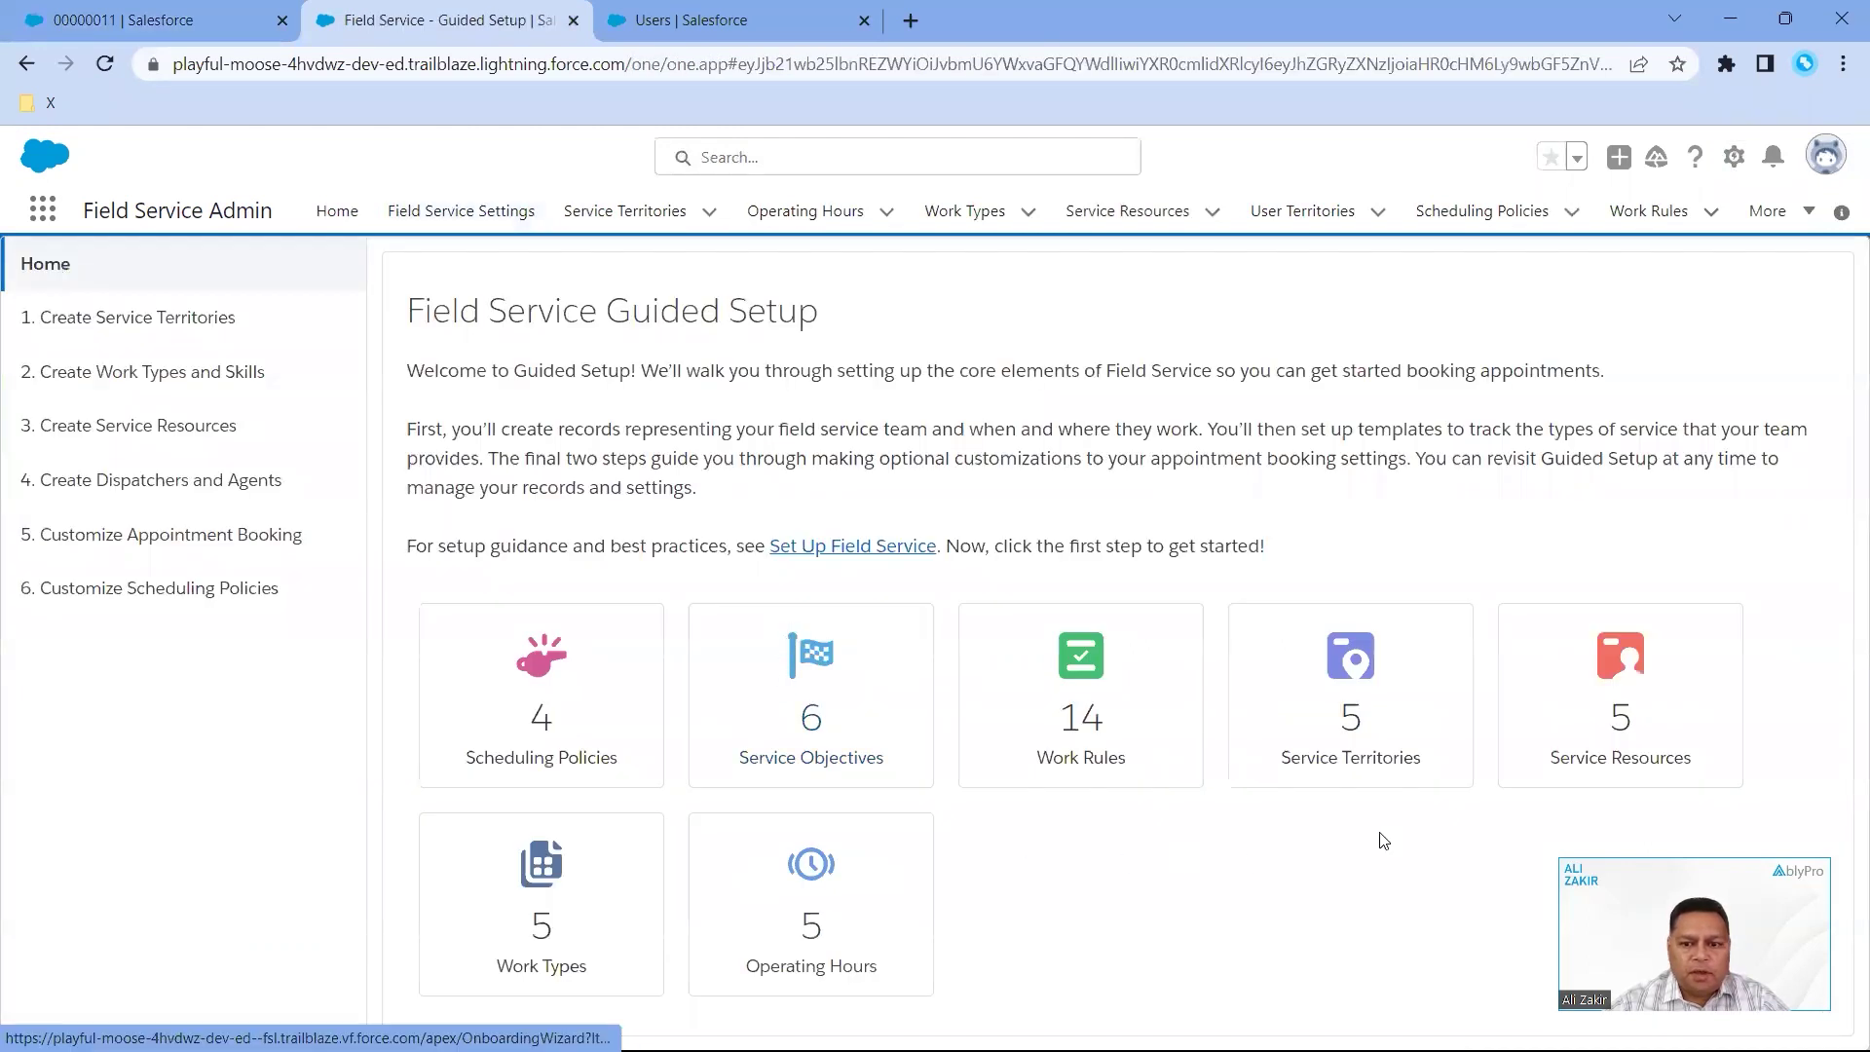
{"action": "left_click", "coordinate": [1644, 682]}
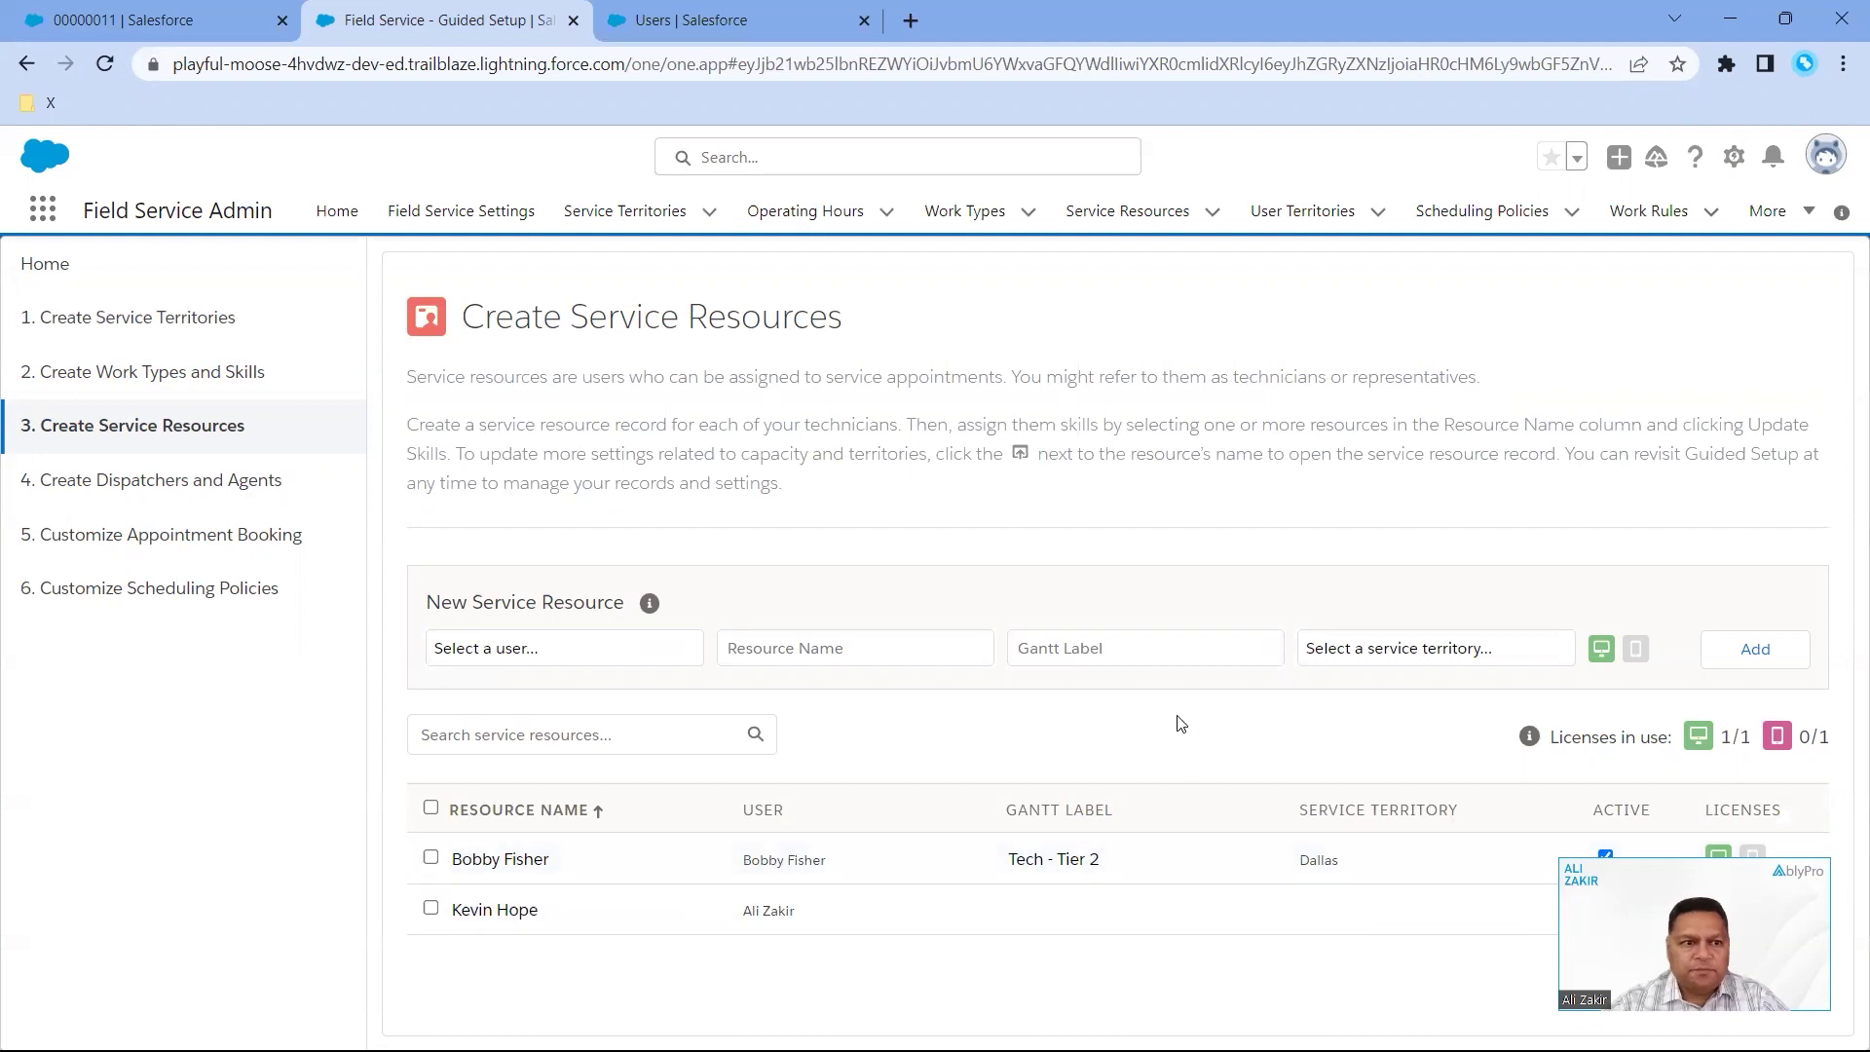
- Check the user list without choosing anyone, then return to the work order 00000011 tab
{"action": "left_click", "coordinate": [574, 659]}
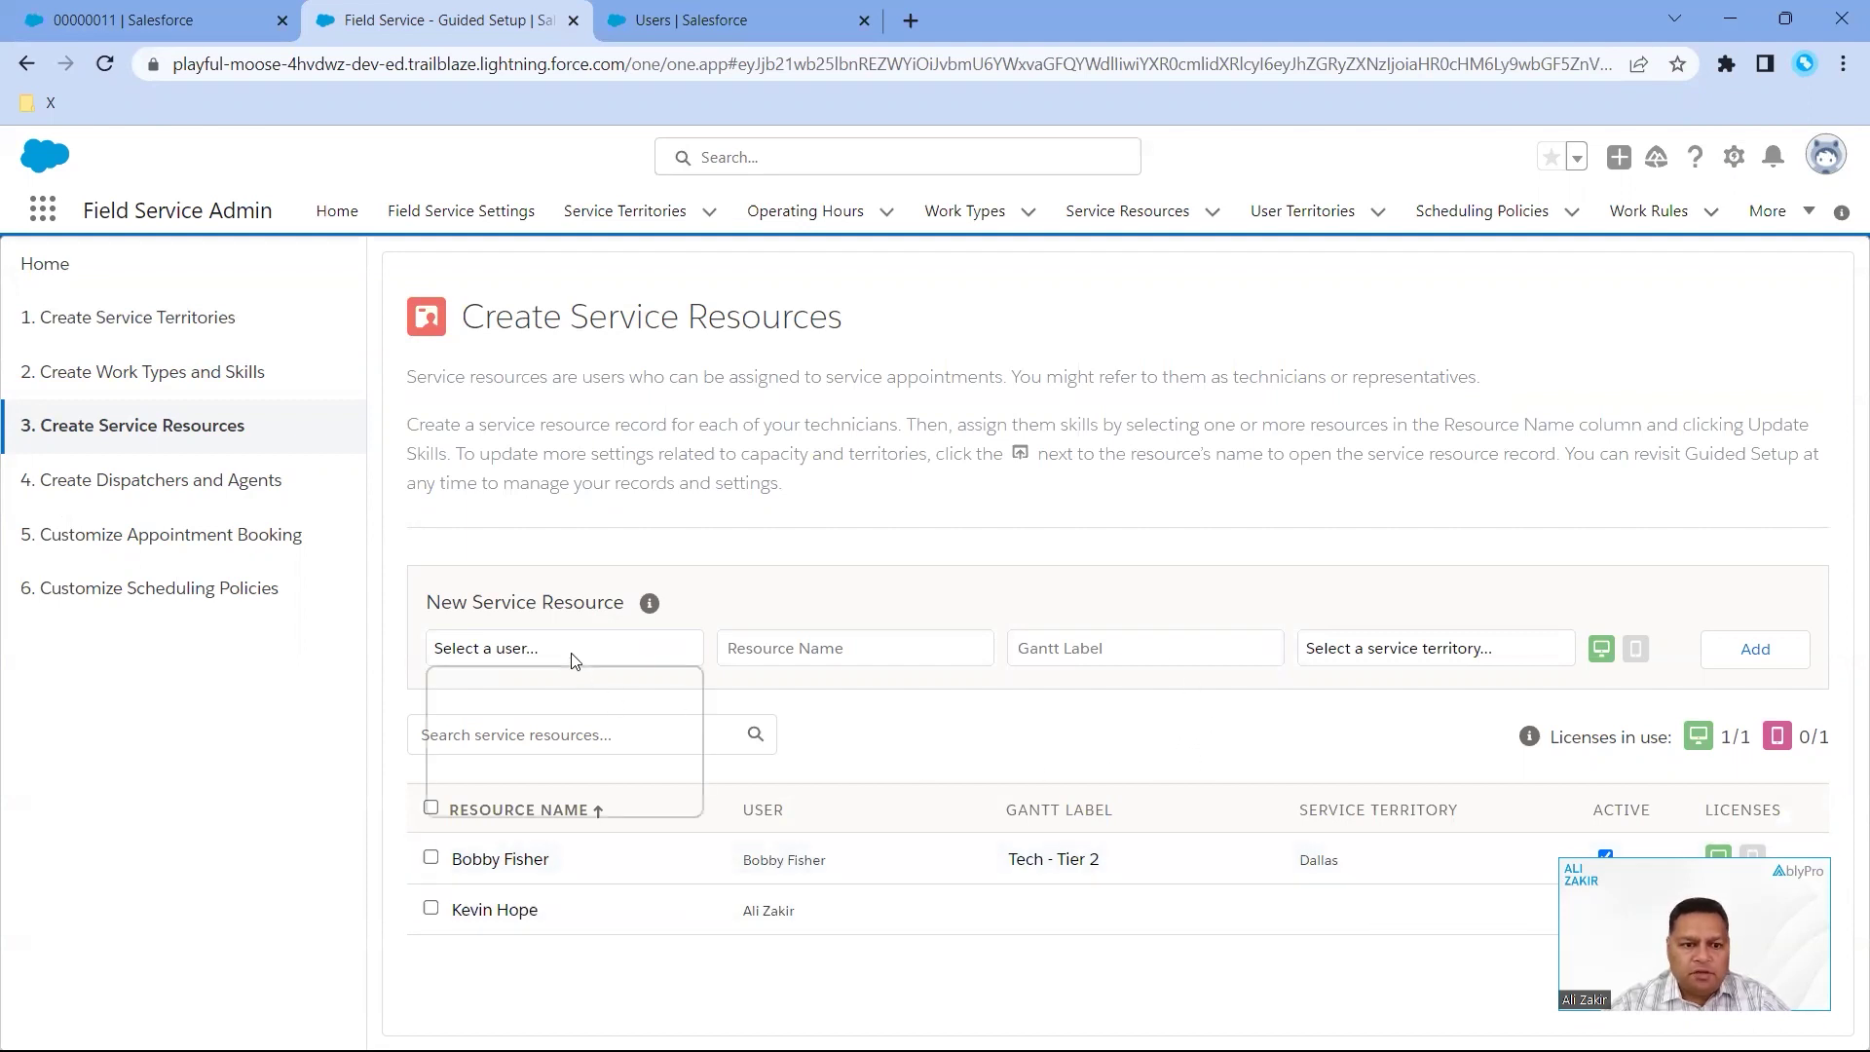
{"action": "left_click", "coordinate": [572, 659]}
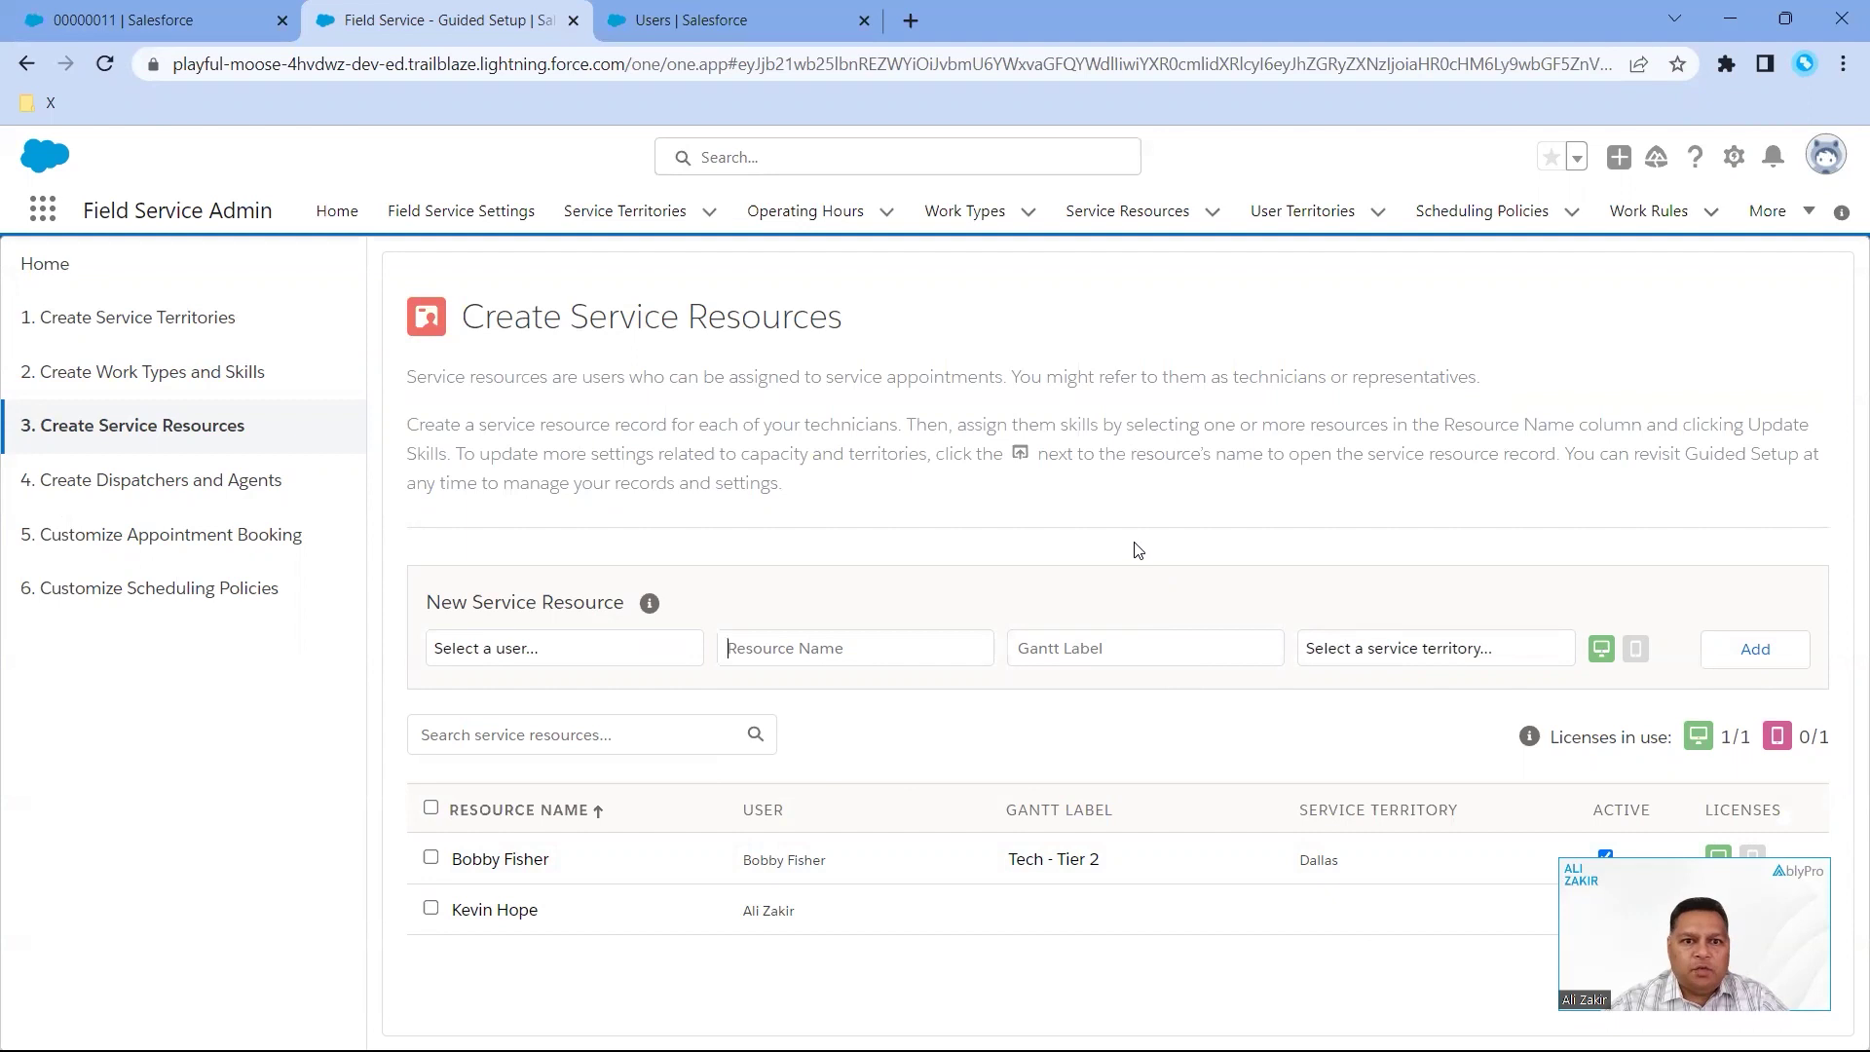
{"action": "left_click", "coordinate": [185, 27]}
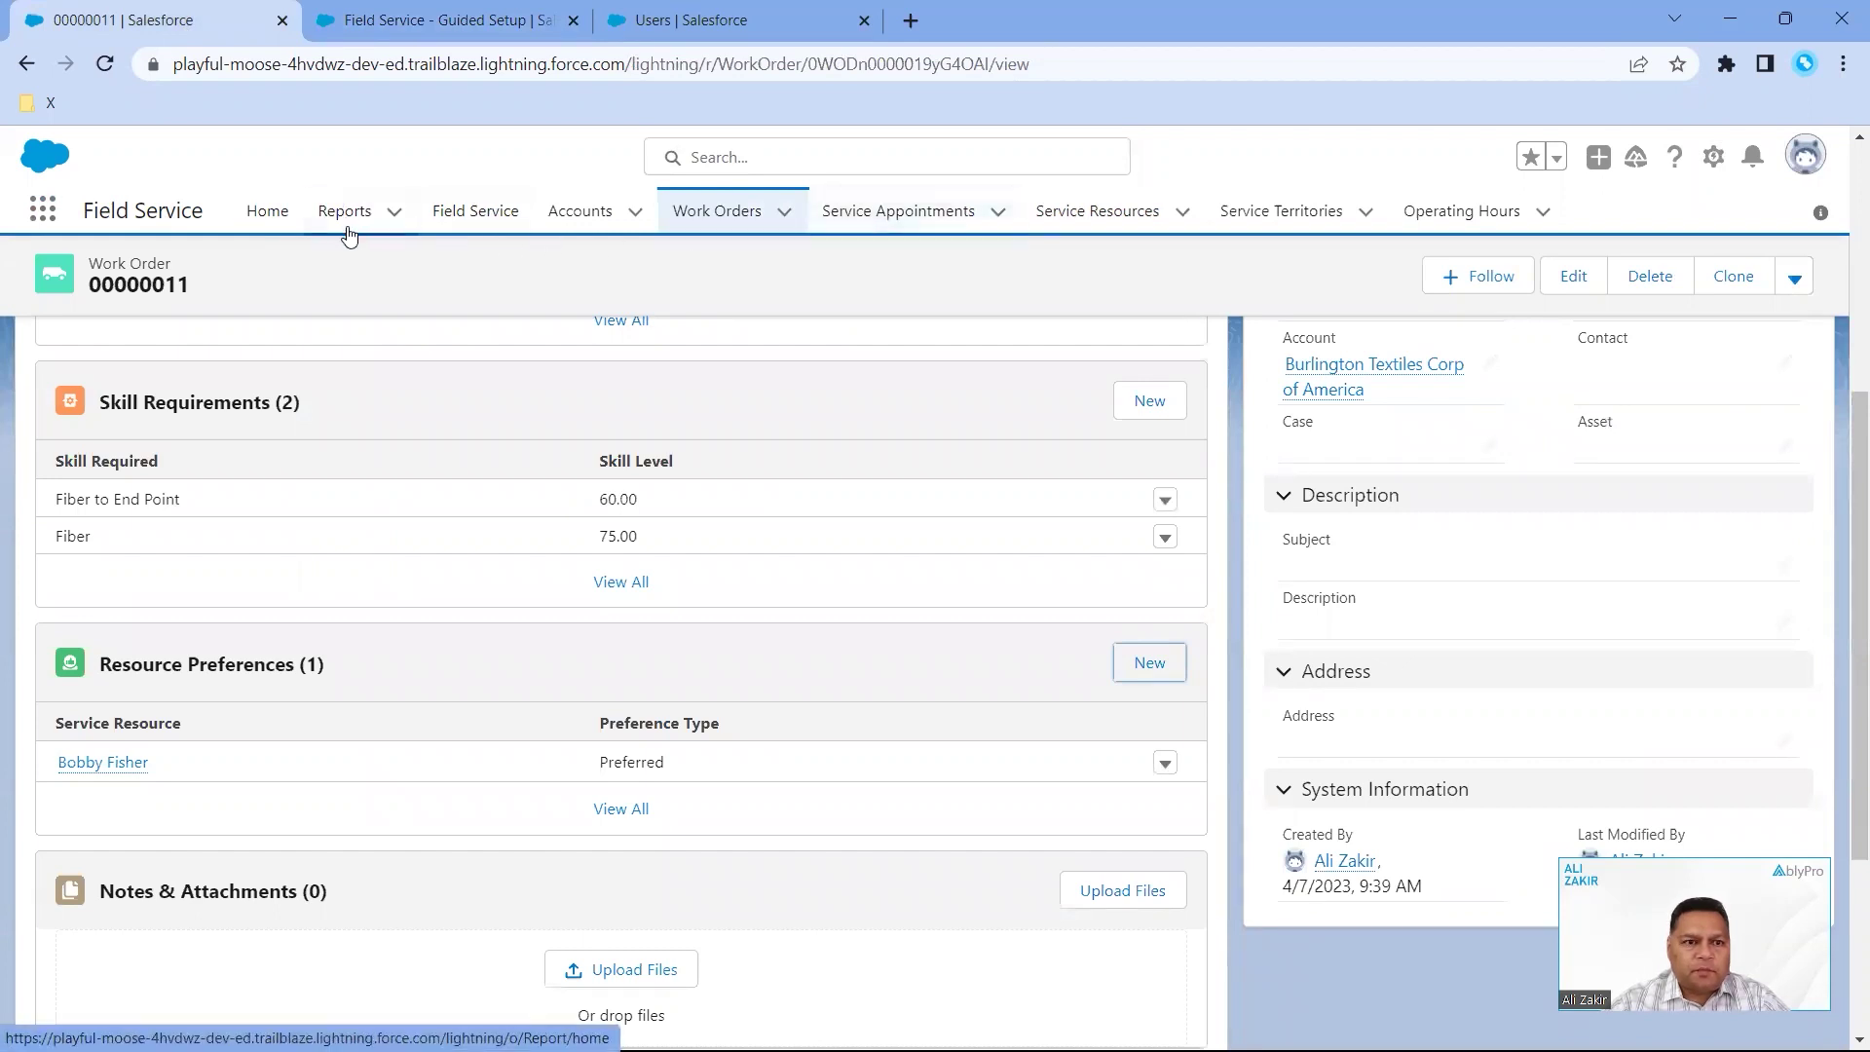
- Bring up the April 7, 2023 dispatch Gantt and its territory filter with Dallas checked
{"action": "left_click", "coordinate": [462, 213]}
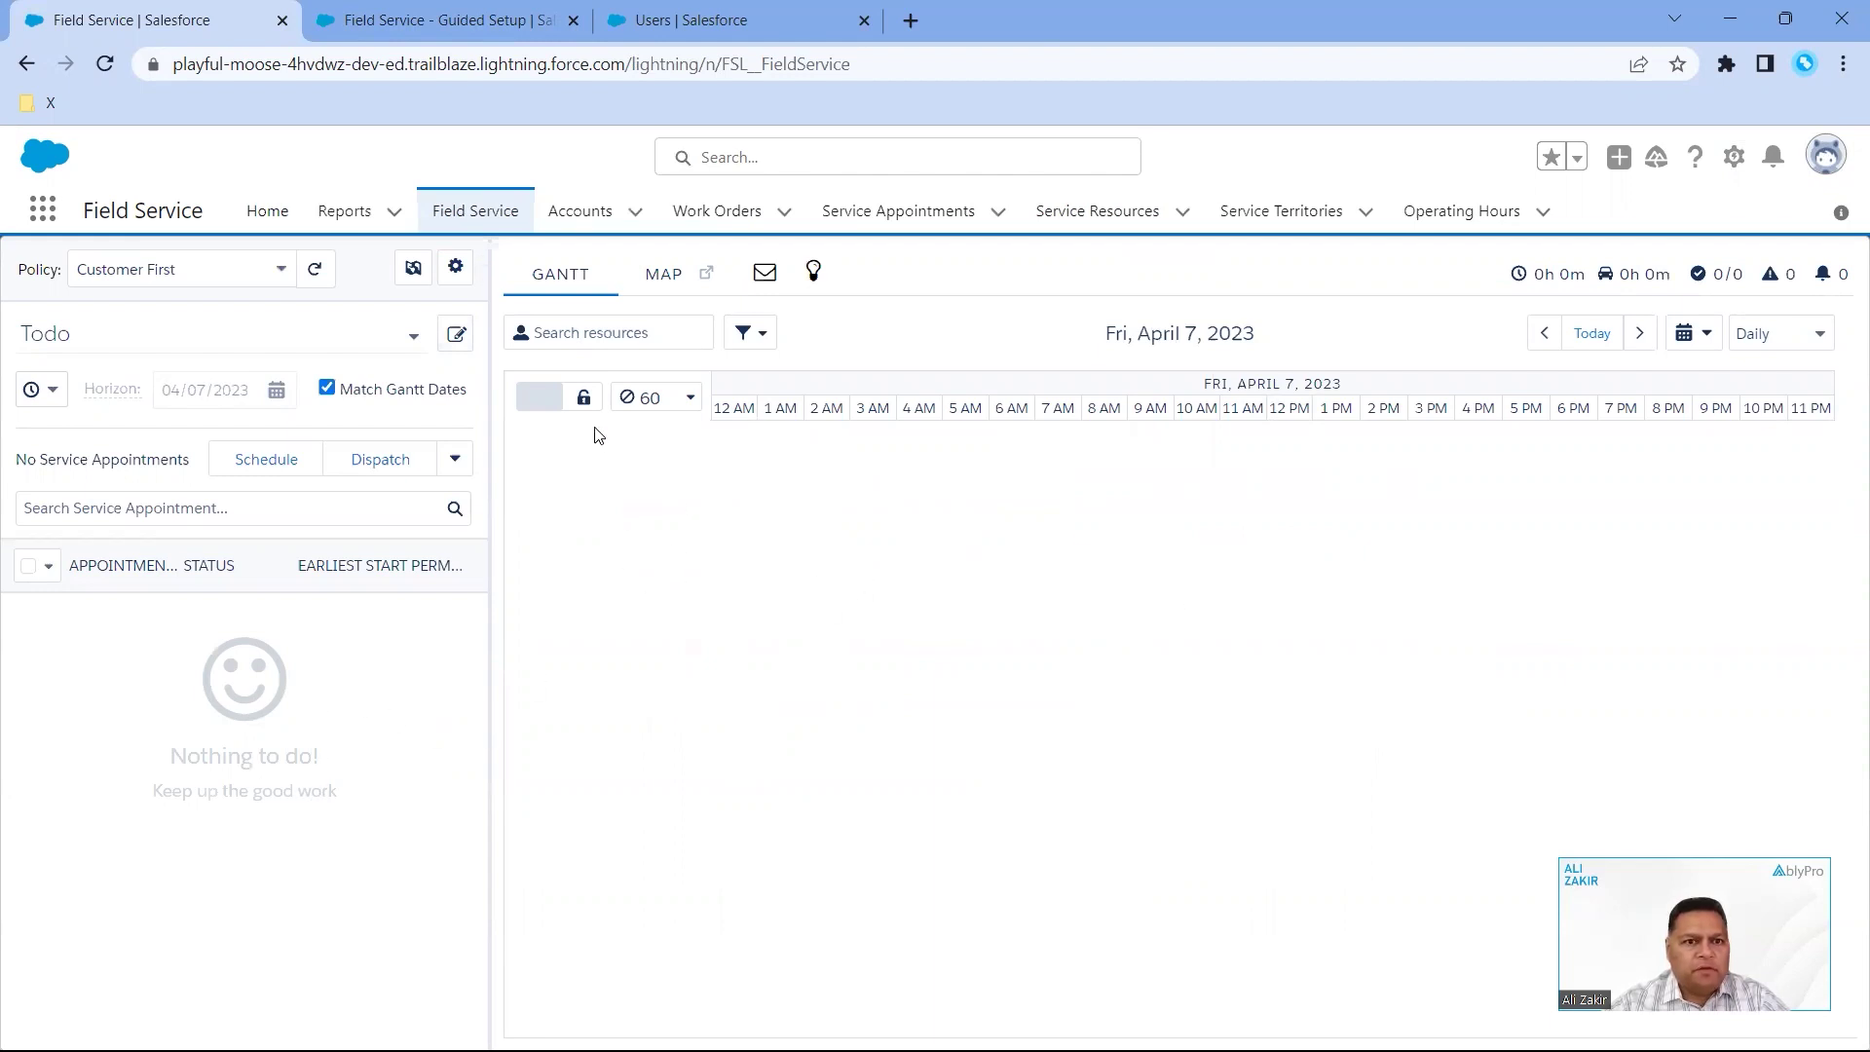
{"action": "left_click", "coordinate": [416, 273]}
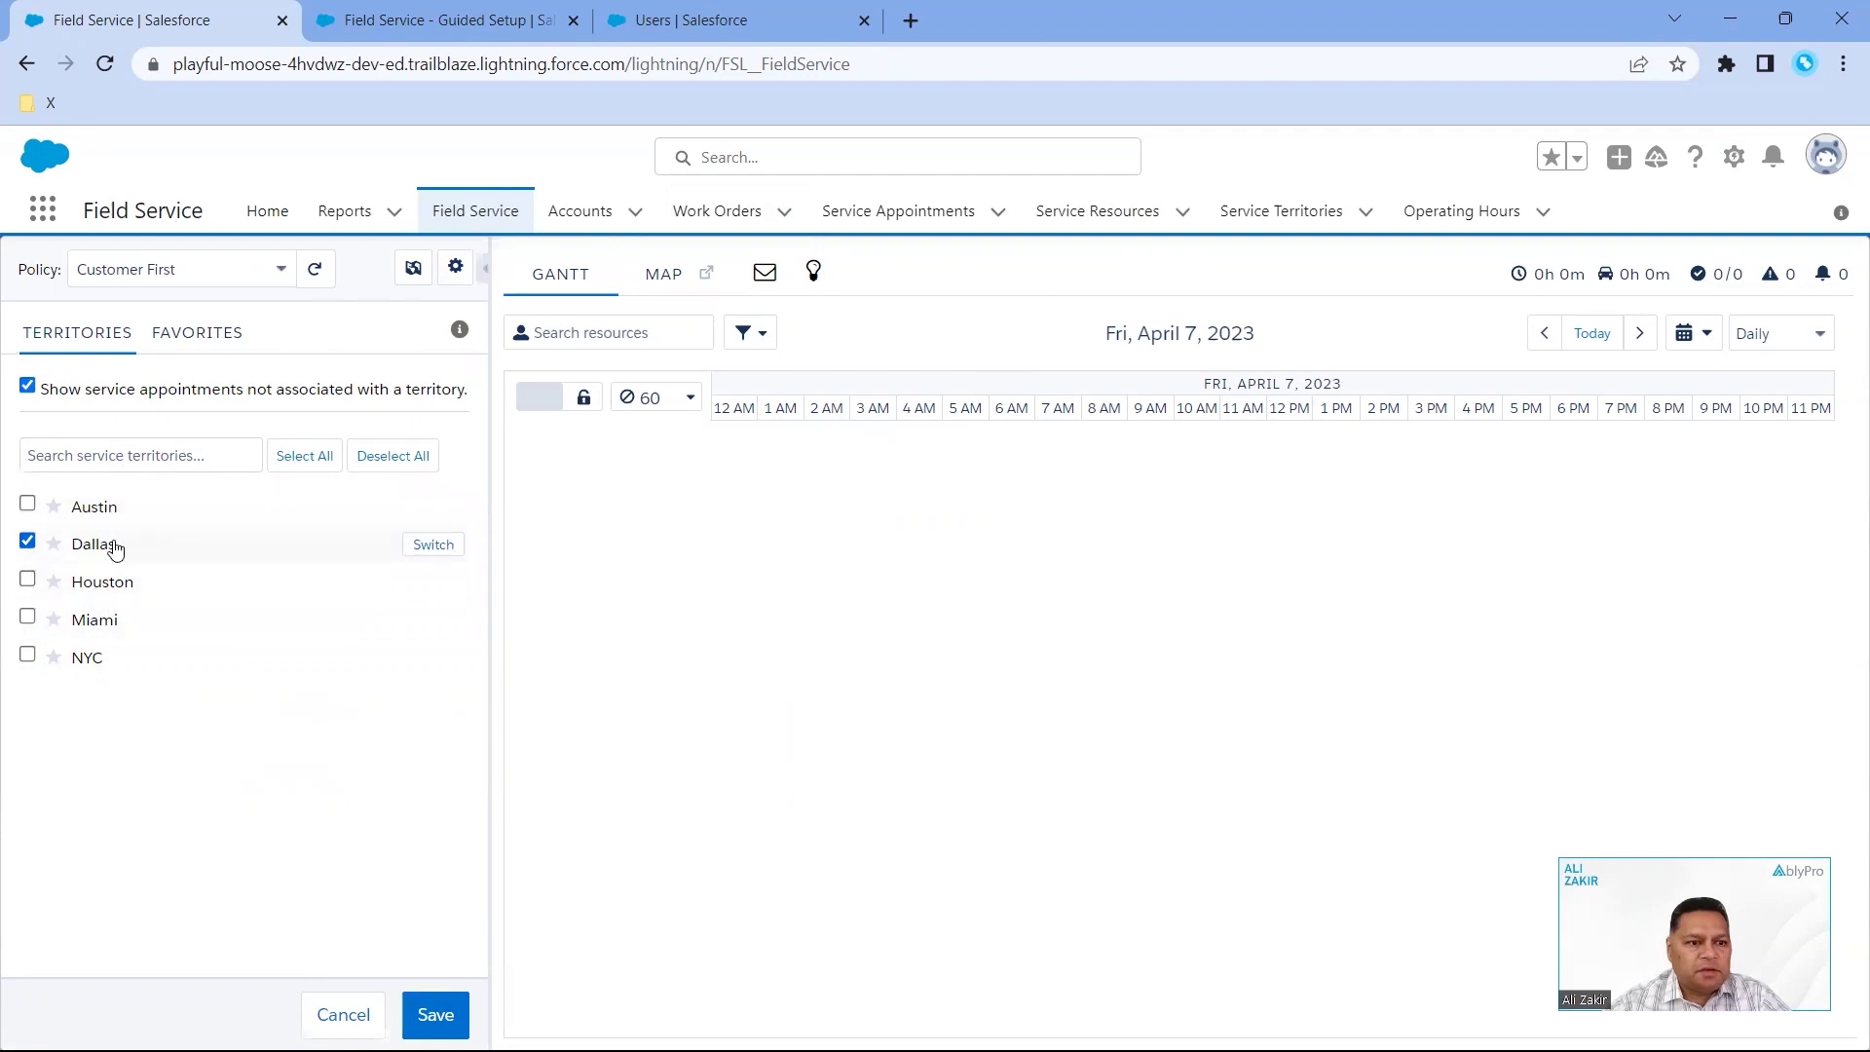
- Apply the Dallas filter and schedule SA-0011 on the technician's row, 10:42 AM–12:42 PM
{"action": "left_click", "coordinate": [436, 1014]}
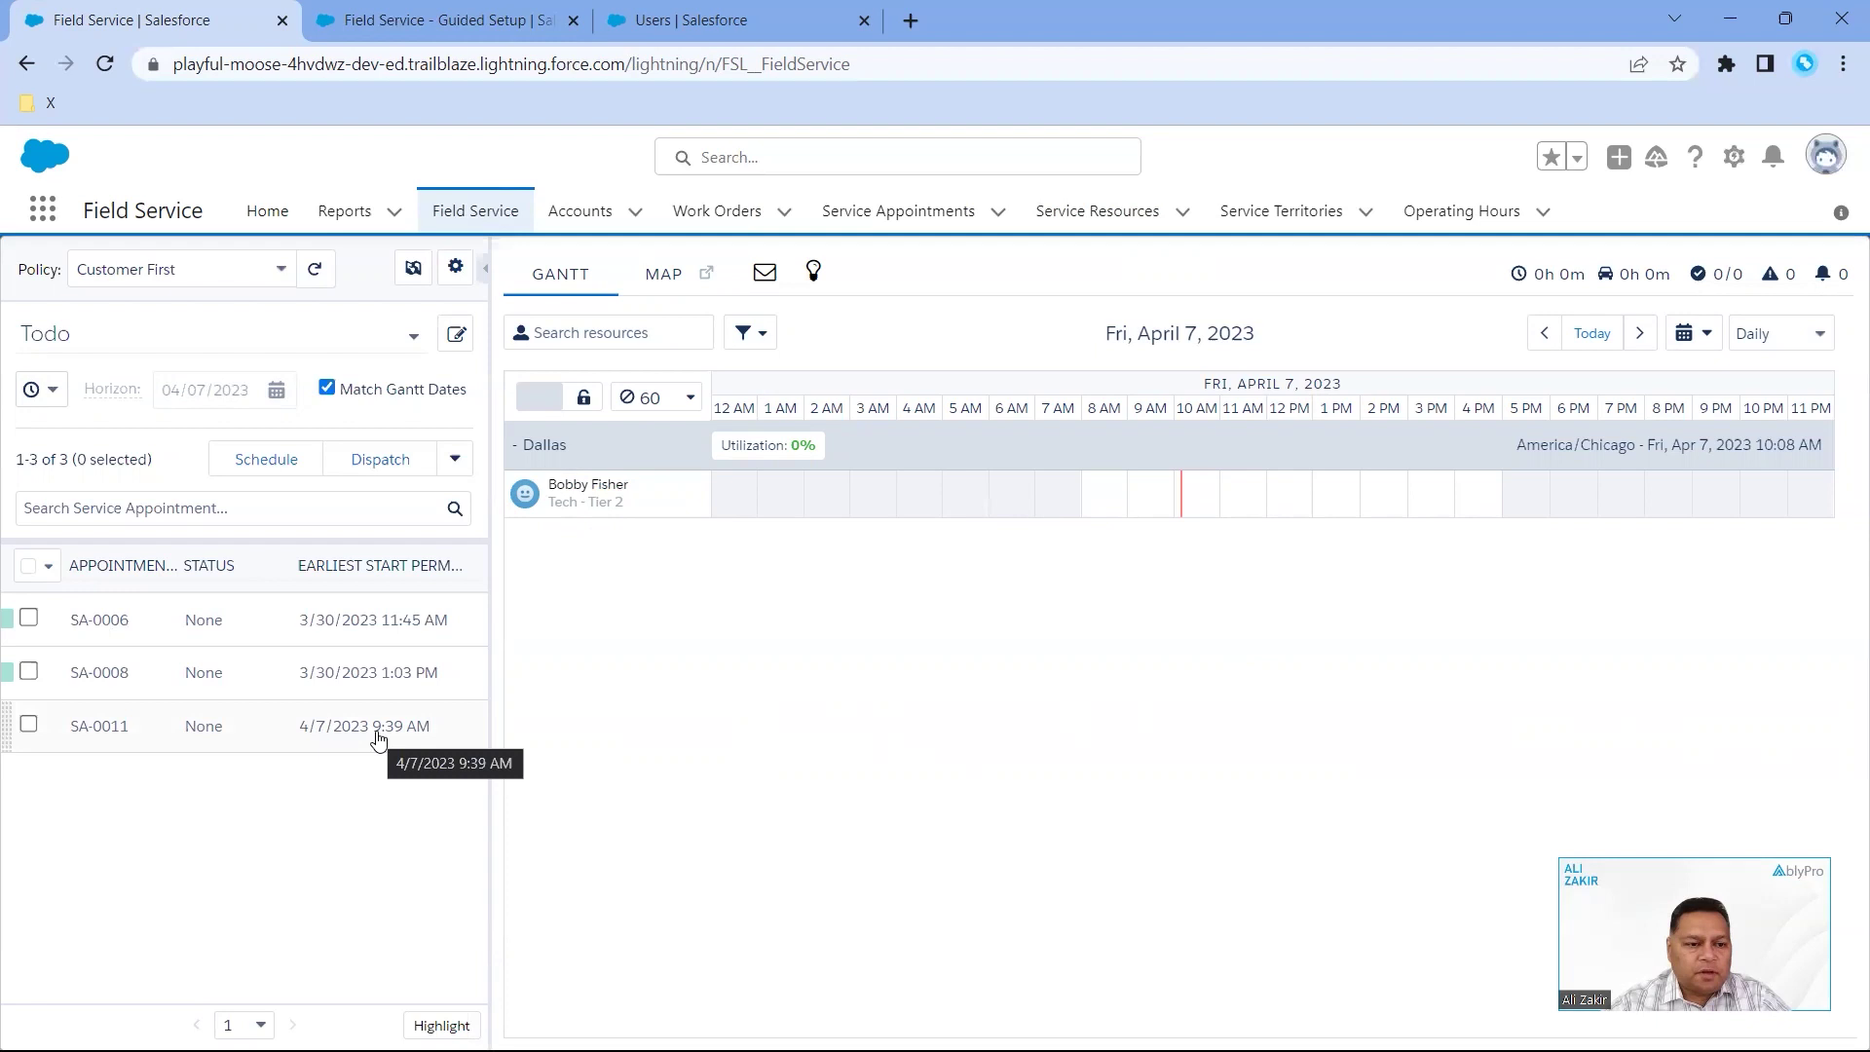
{"action": "left_click_drag", "start_coordinate": [379, 741], "coordinate": [1206, 507]}
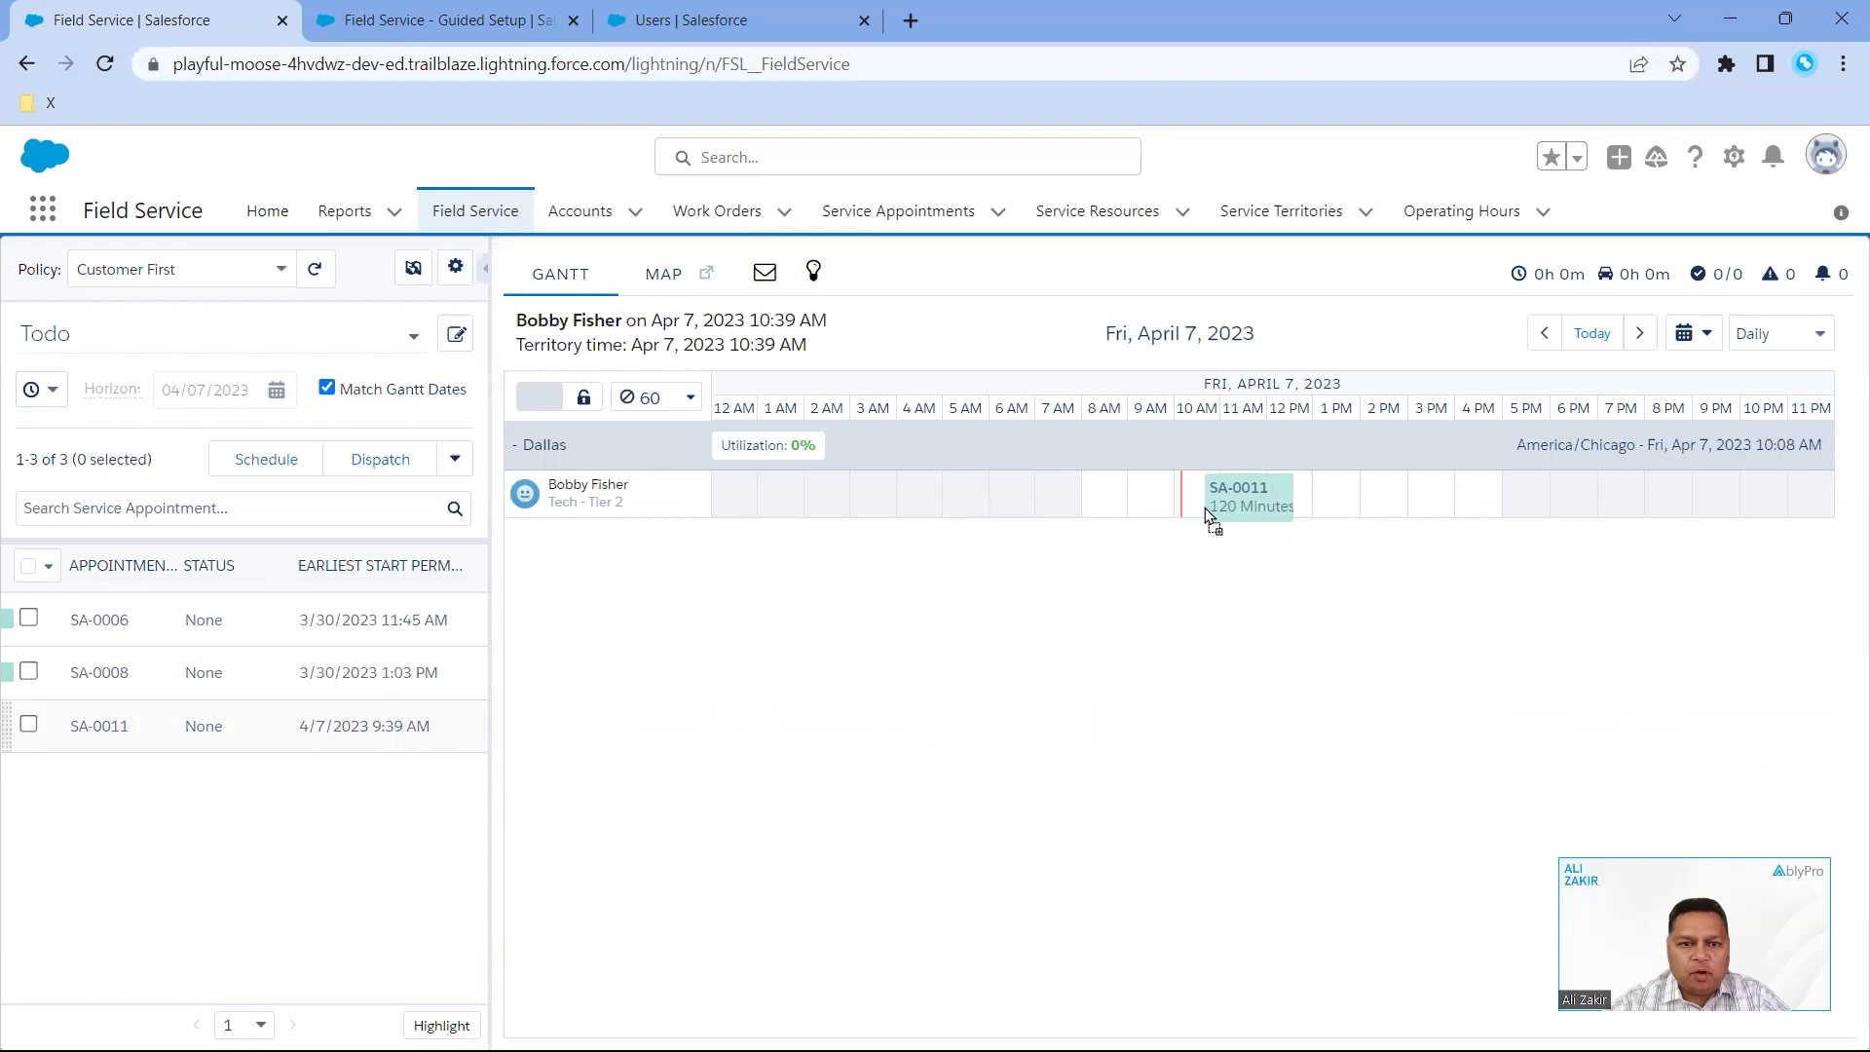
{"action": "left_click_drag", "start_coordinate": [1206, 506], "coordinate": [1206, 506]}
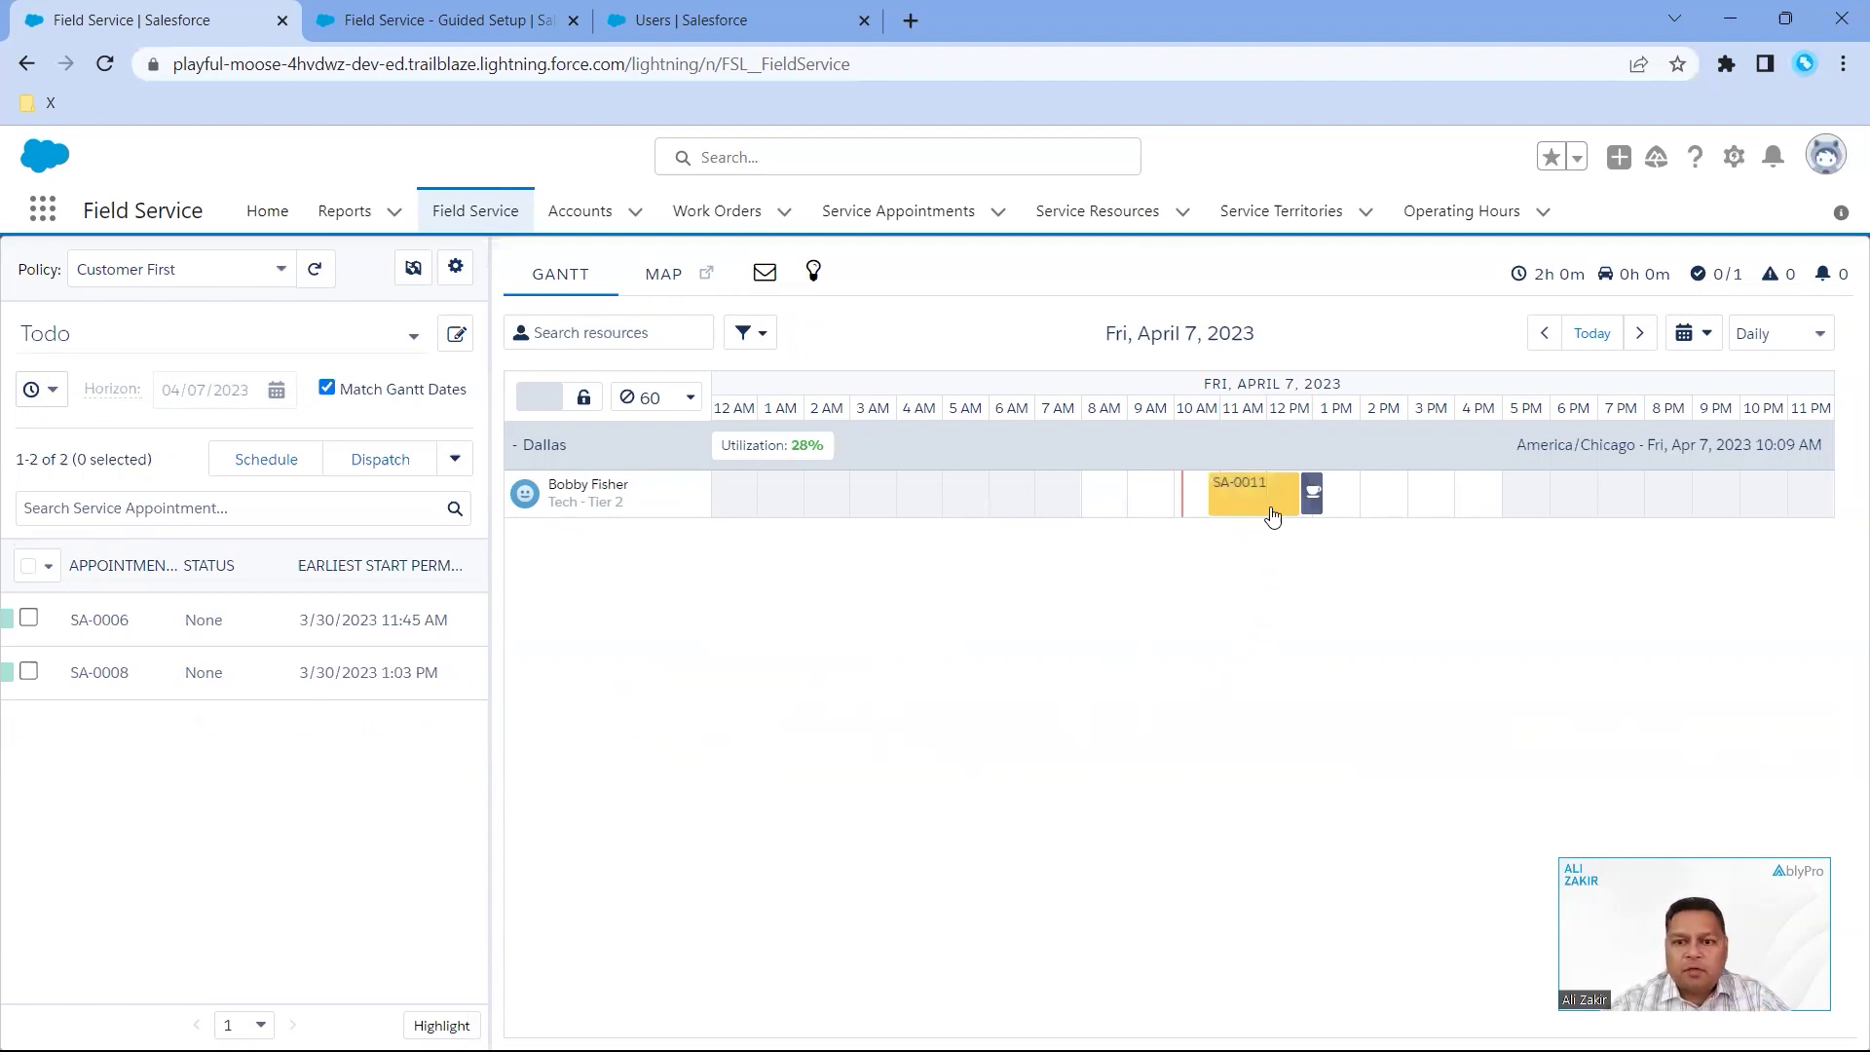
{"action": "mouse_move", "coordinate": [1263, 511]}
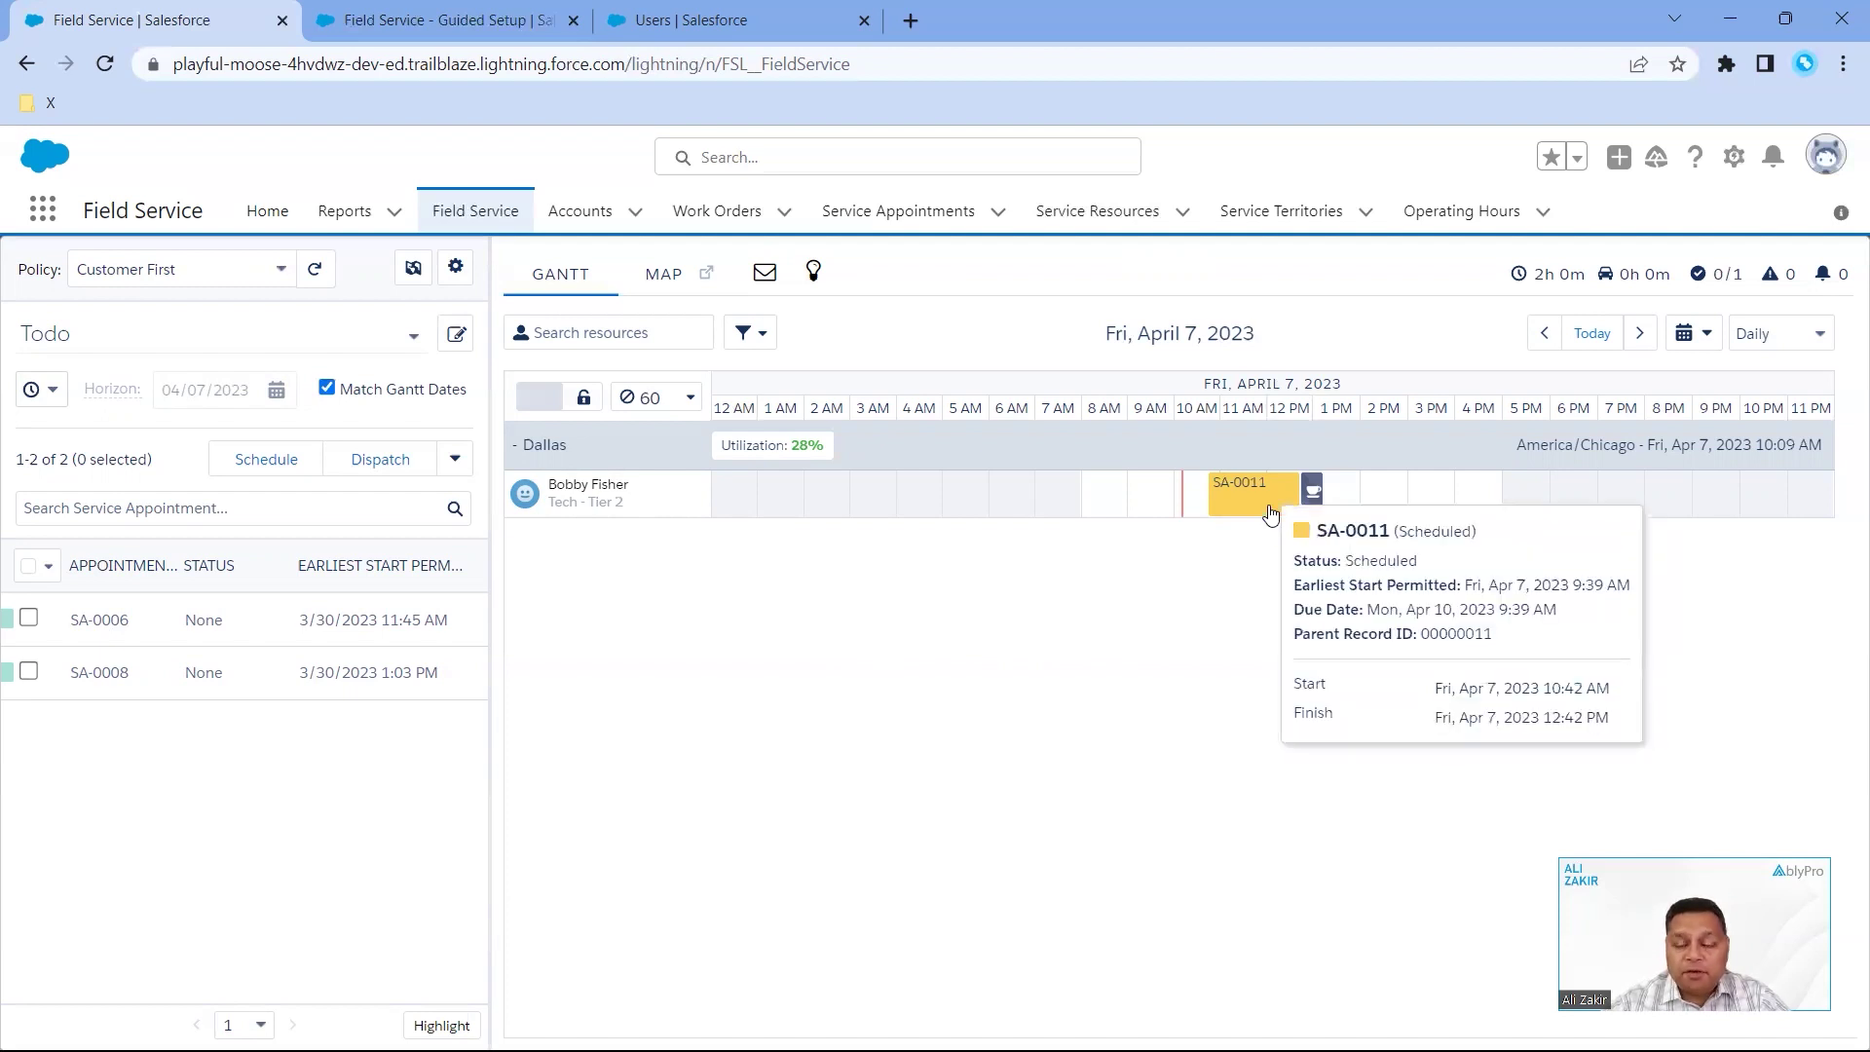
- Check SA-0011's assigned resources, then reopen work order 00000011
{"action": "left_click", "coordinate": [879, 223]}
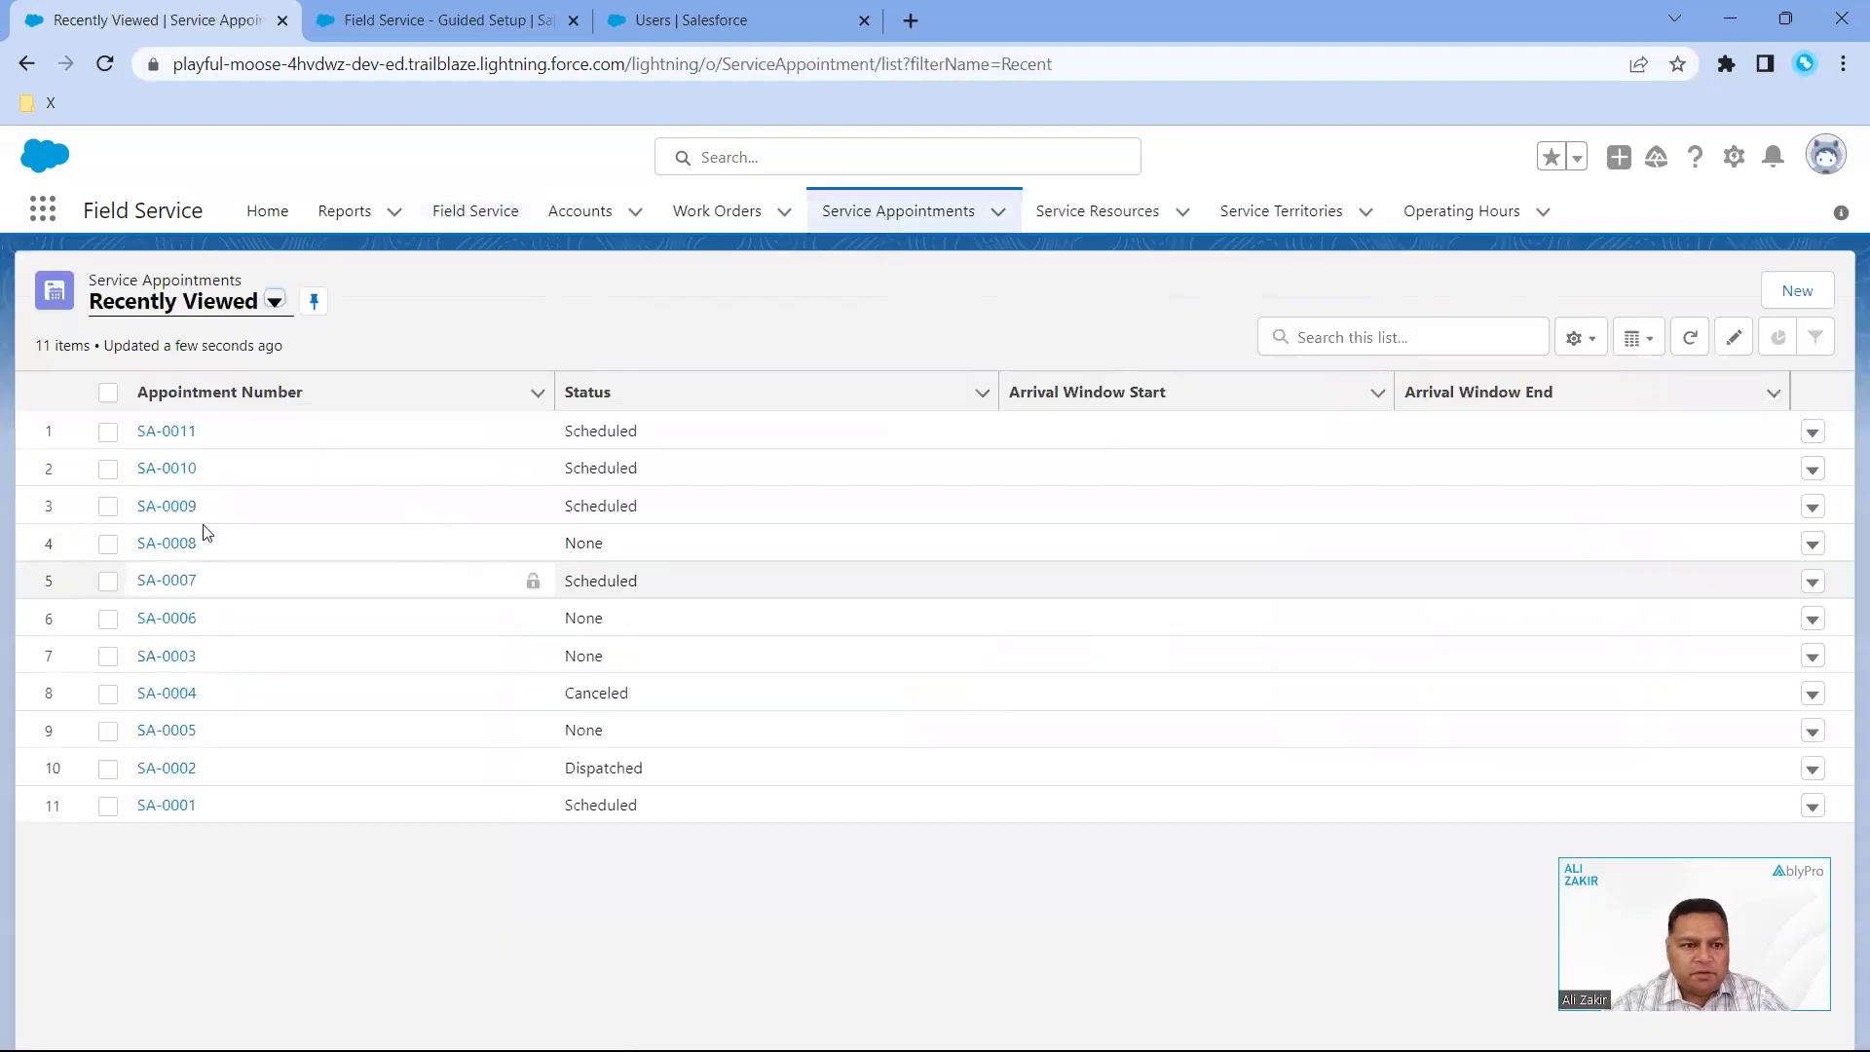
{"action": "left_click", "coordinate": [161, 432]}
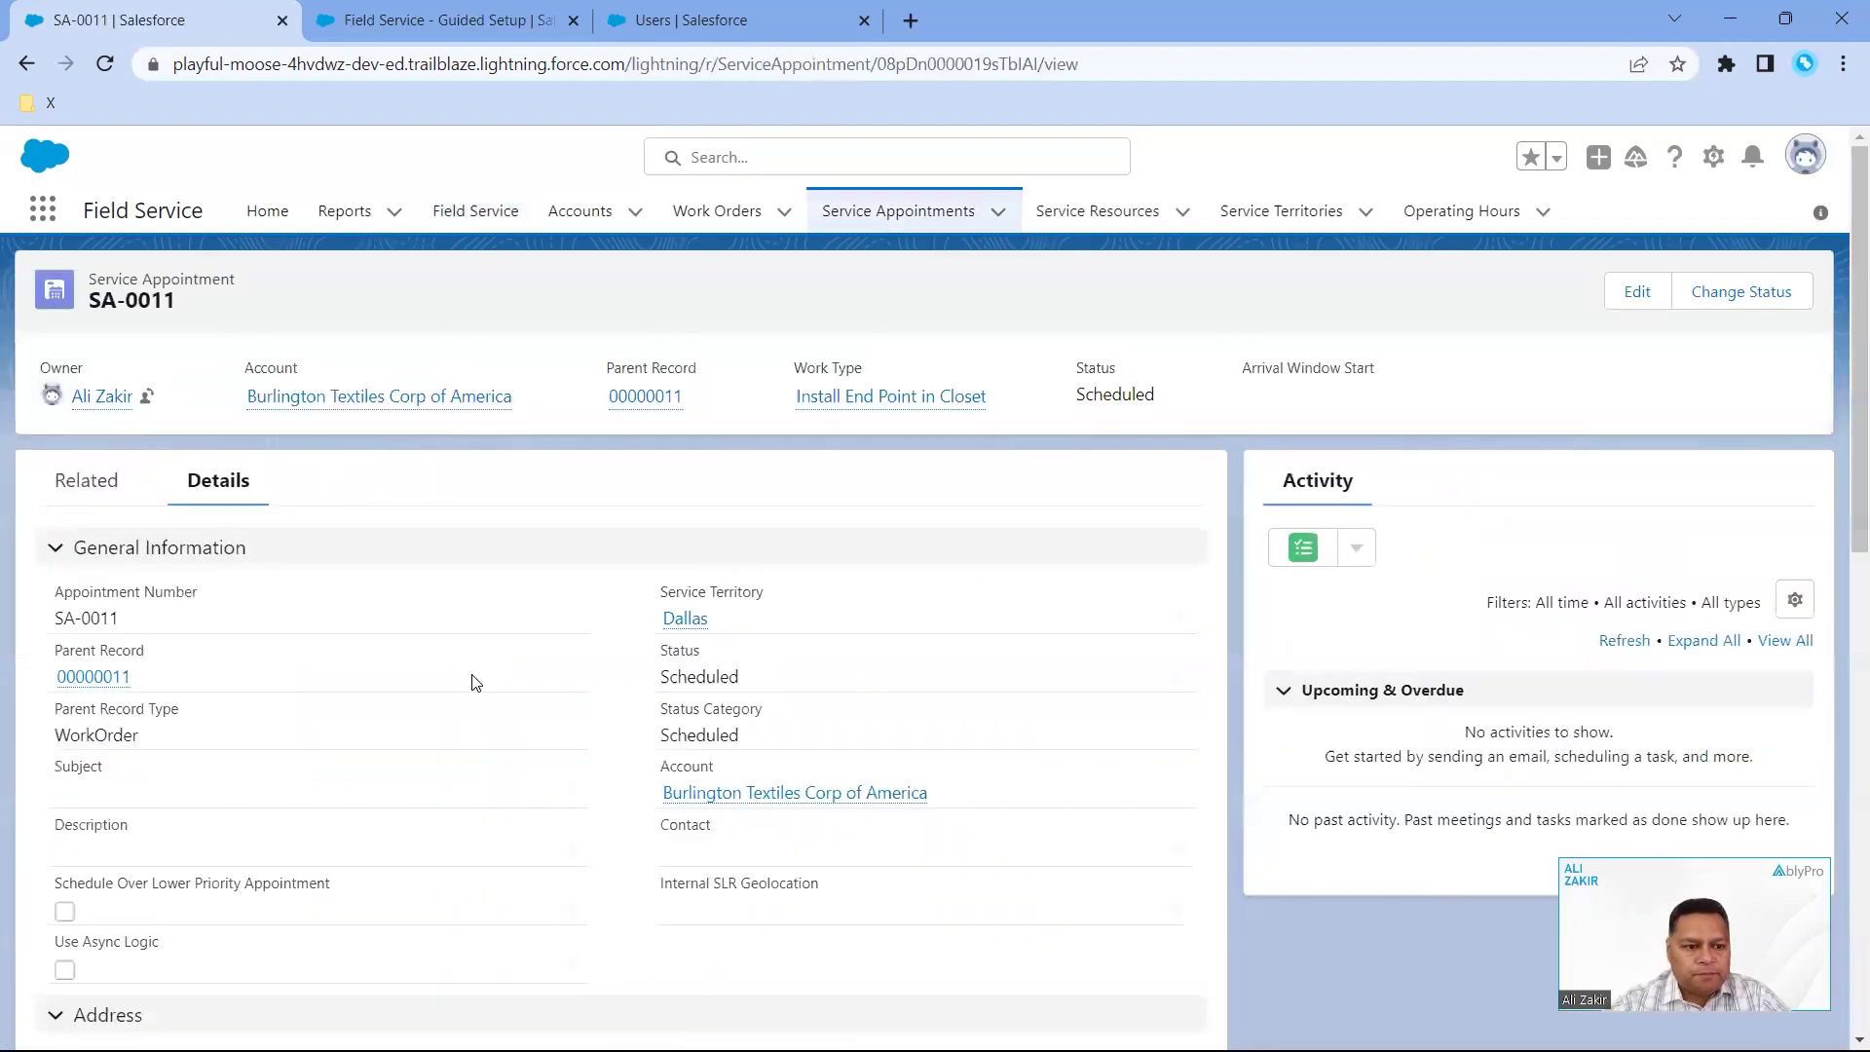
{"action": "left_click", "coordinate": [113, 487]}
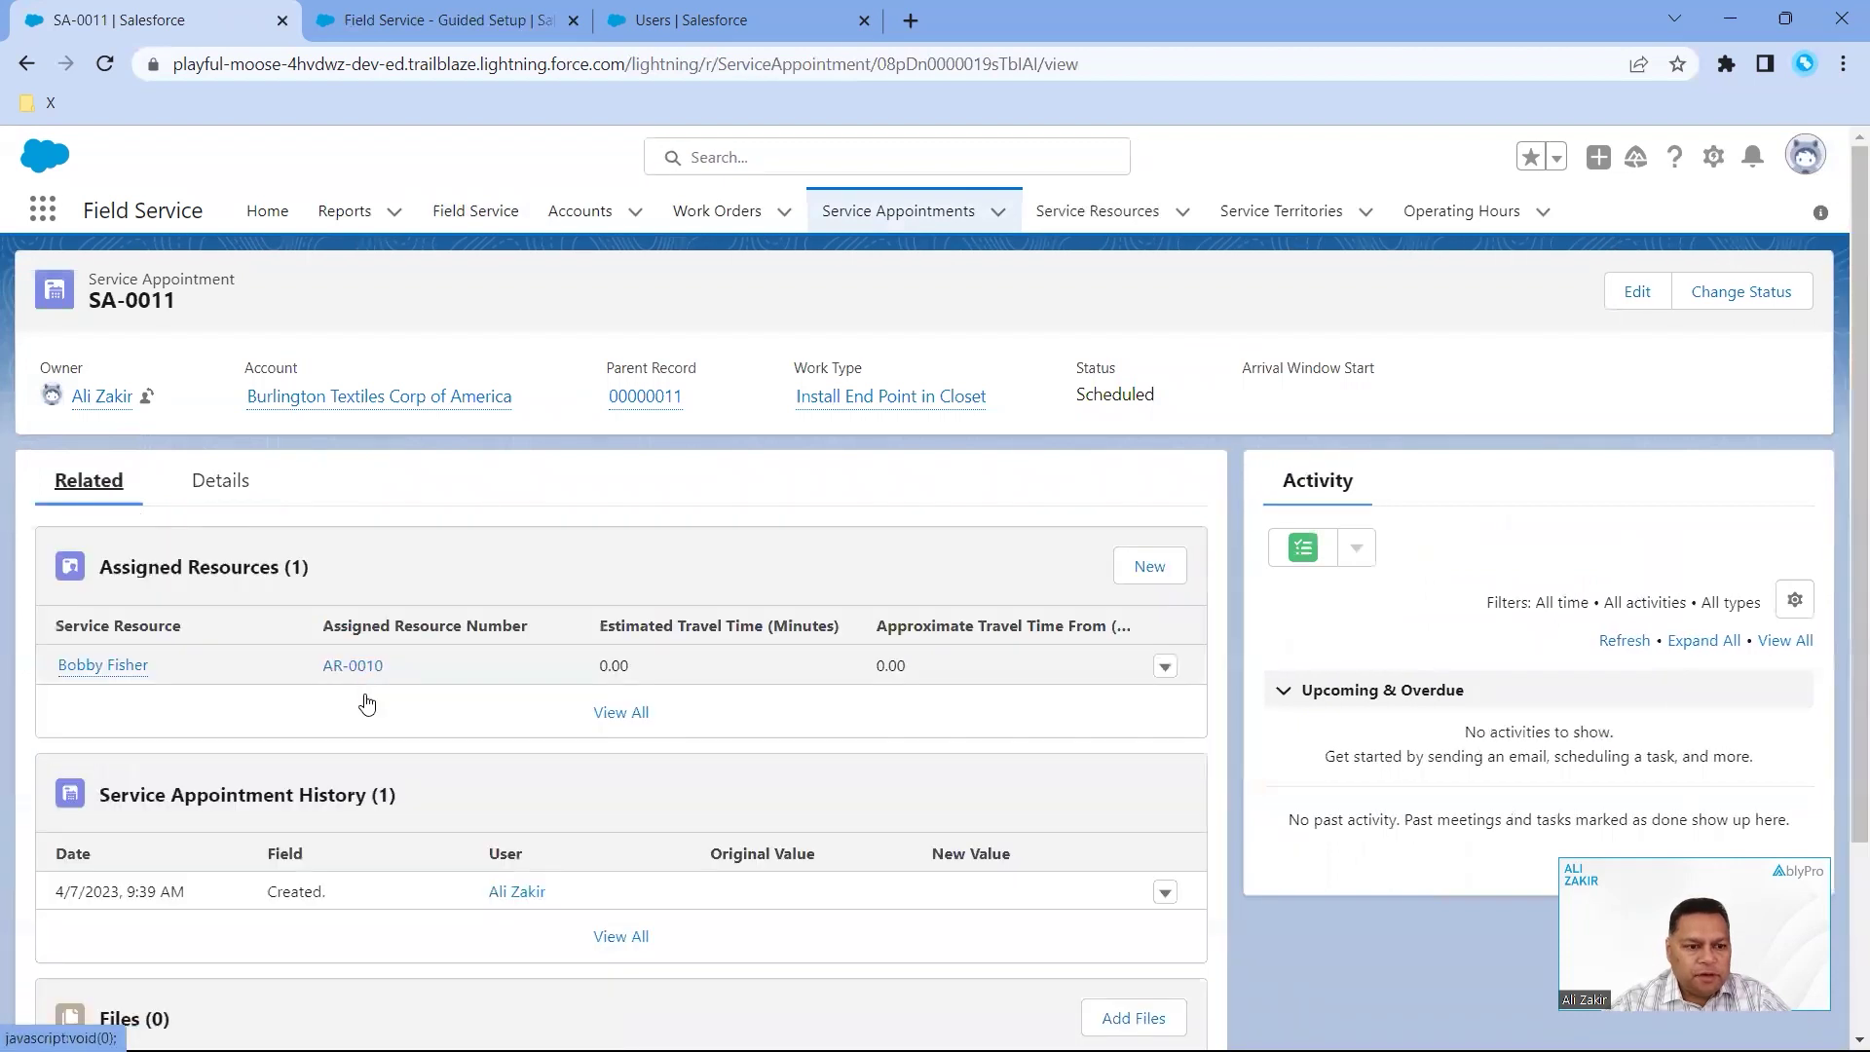
{"action": "scroll", "coordinate": [465, 779], "scroll_direction": "down", "scroll_amount": 3}
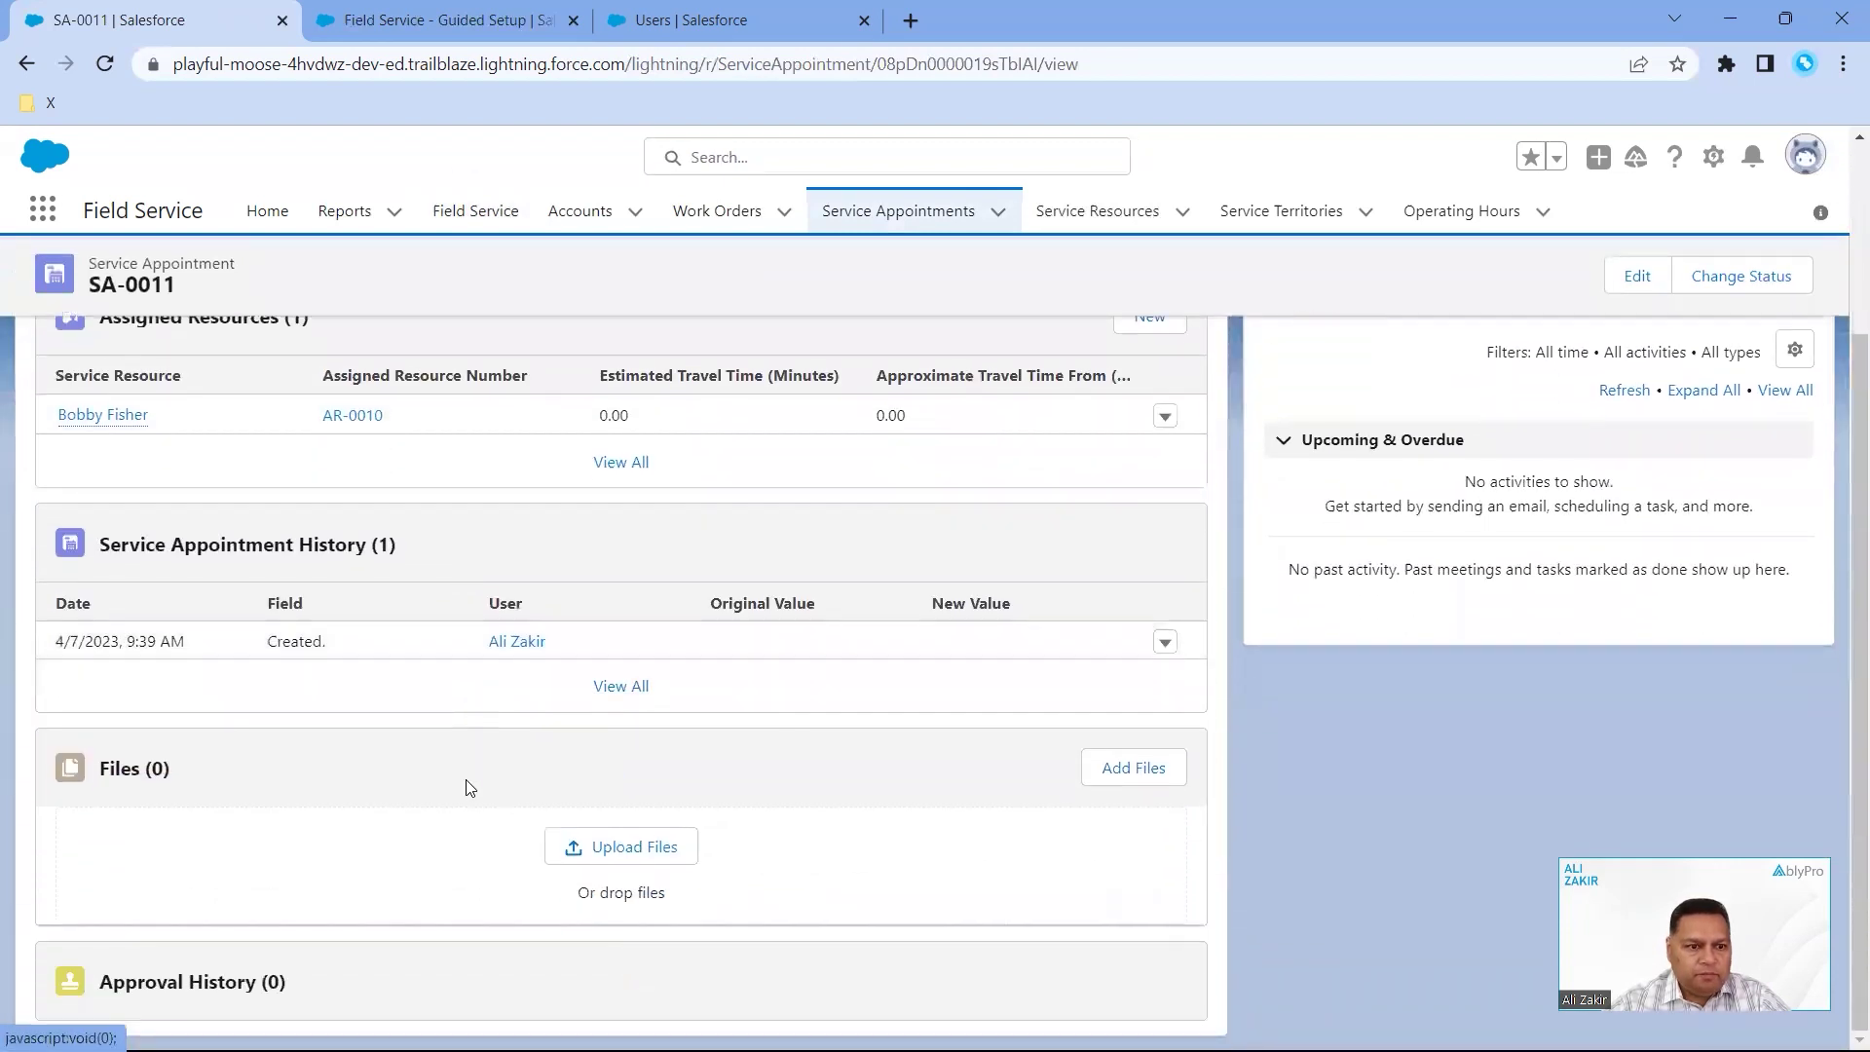
{"action": "scroll", "coordinate": [465, 787], "scroll_direction": "up", "scroll_amount": 5}
{"action": "left_click", "coordinate": [717, 219]}
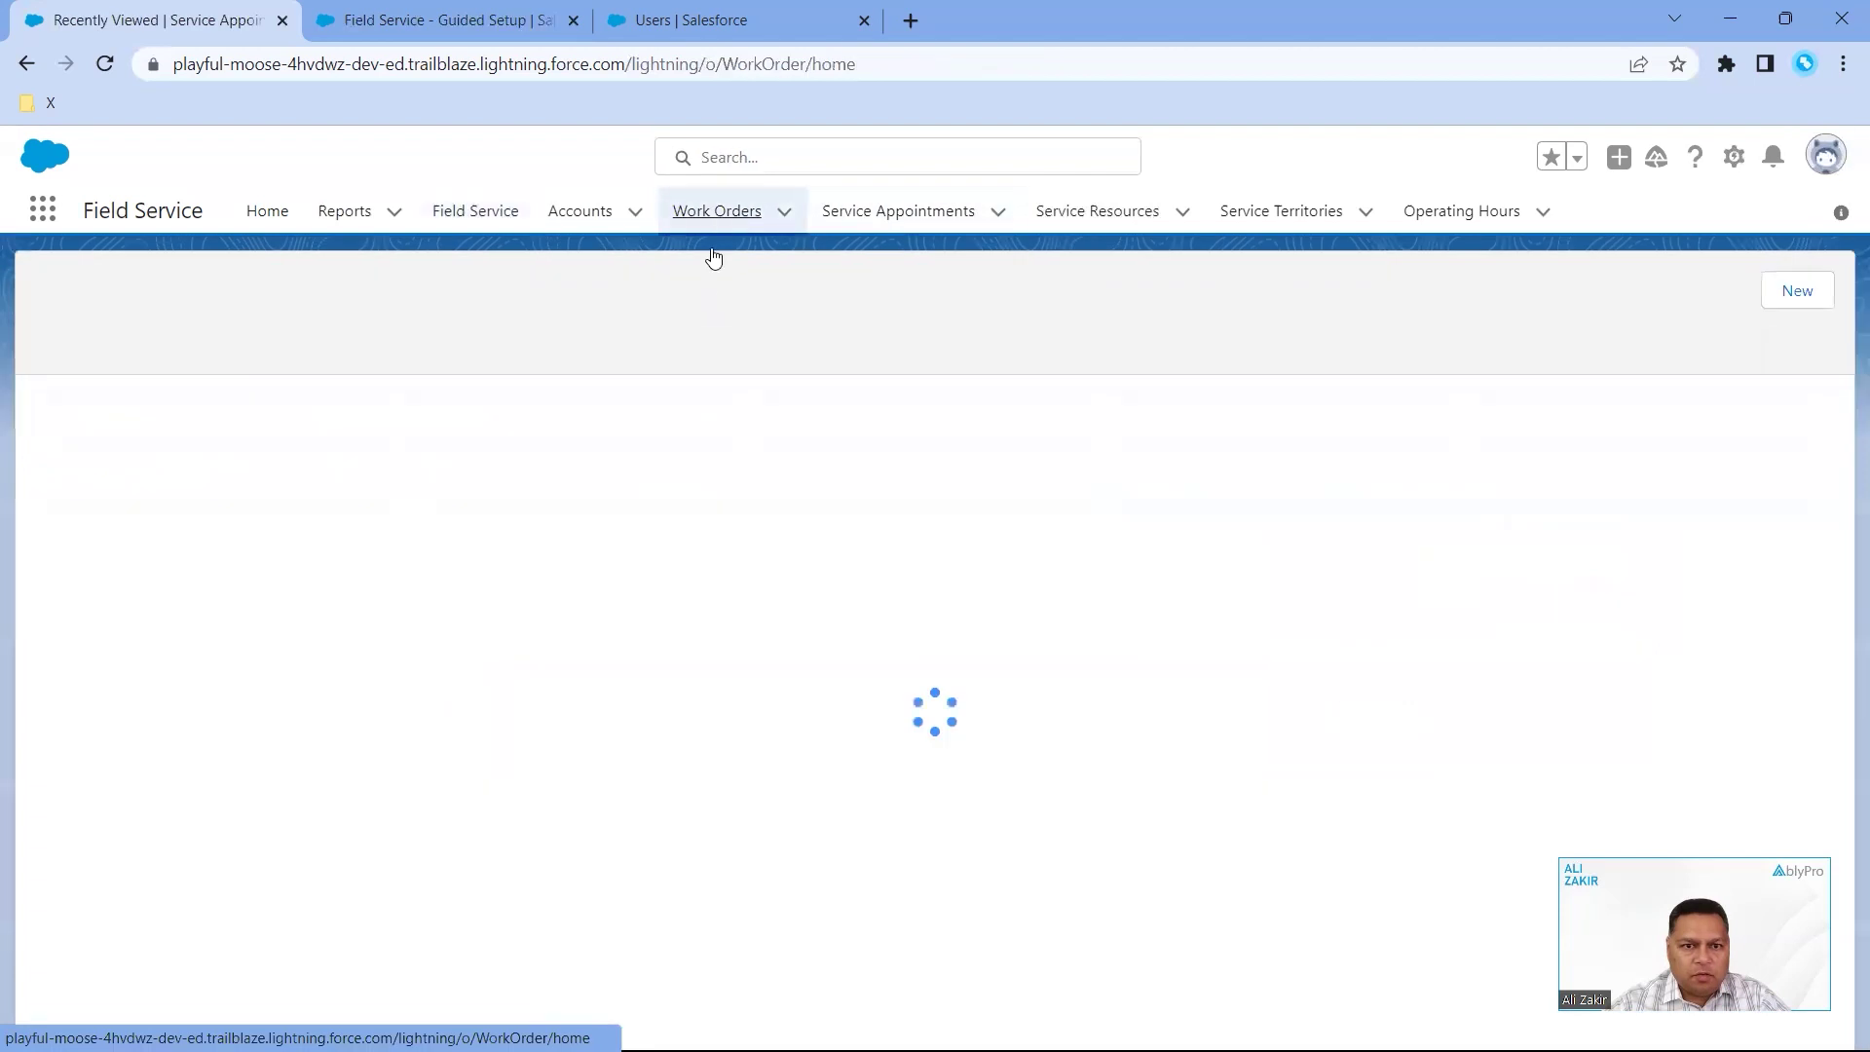
{"action": "left_click", "coordinate": [192, 434]}
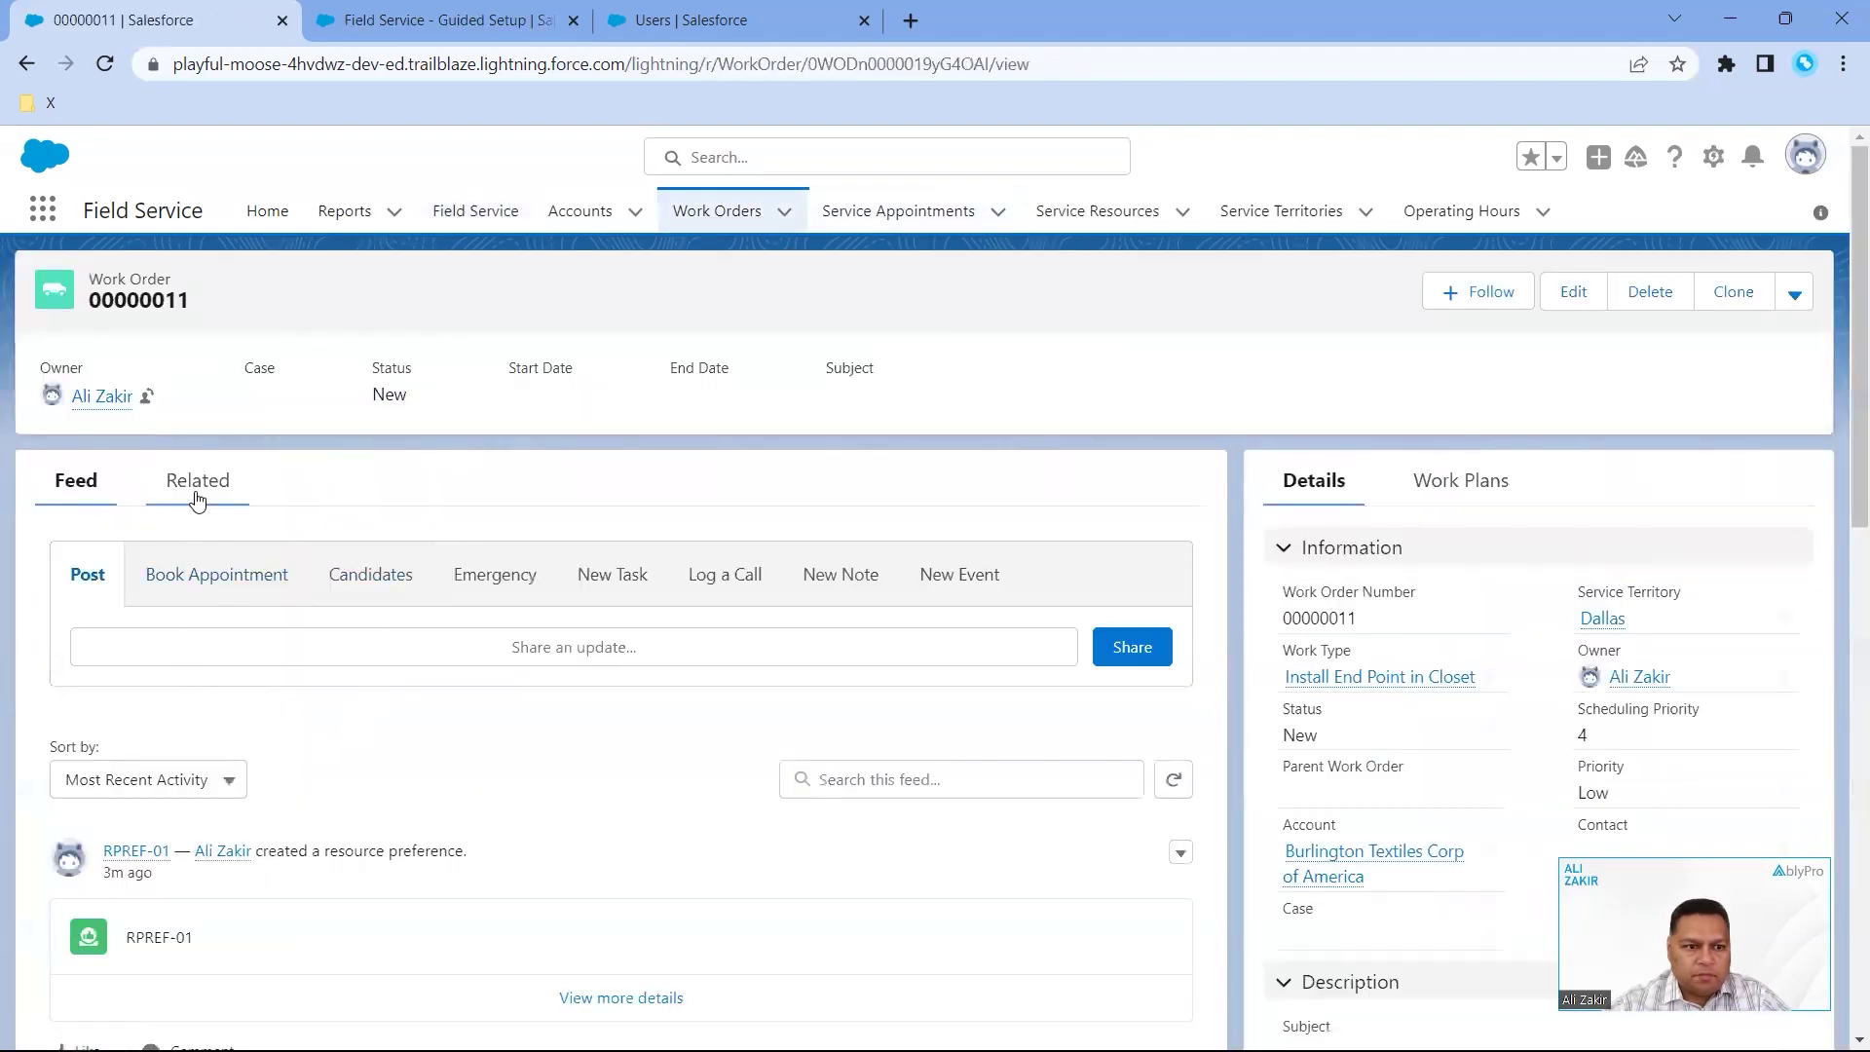
- Review work order 00000011's related records, then return to the dispatch Gantt showing SA-0011
{"action": "left_click", "coordinate": [198, 501]}
{"action": "scroll", "coordinate": [519, 782], "scroll_direction": "down", "scroll_amount": 1}
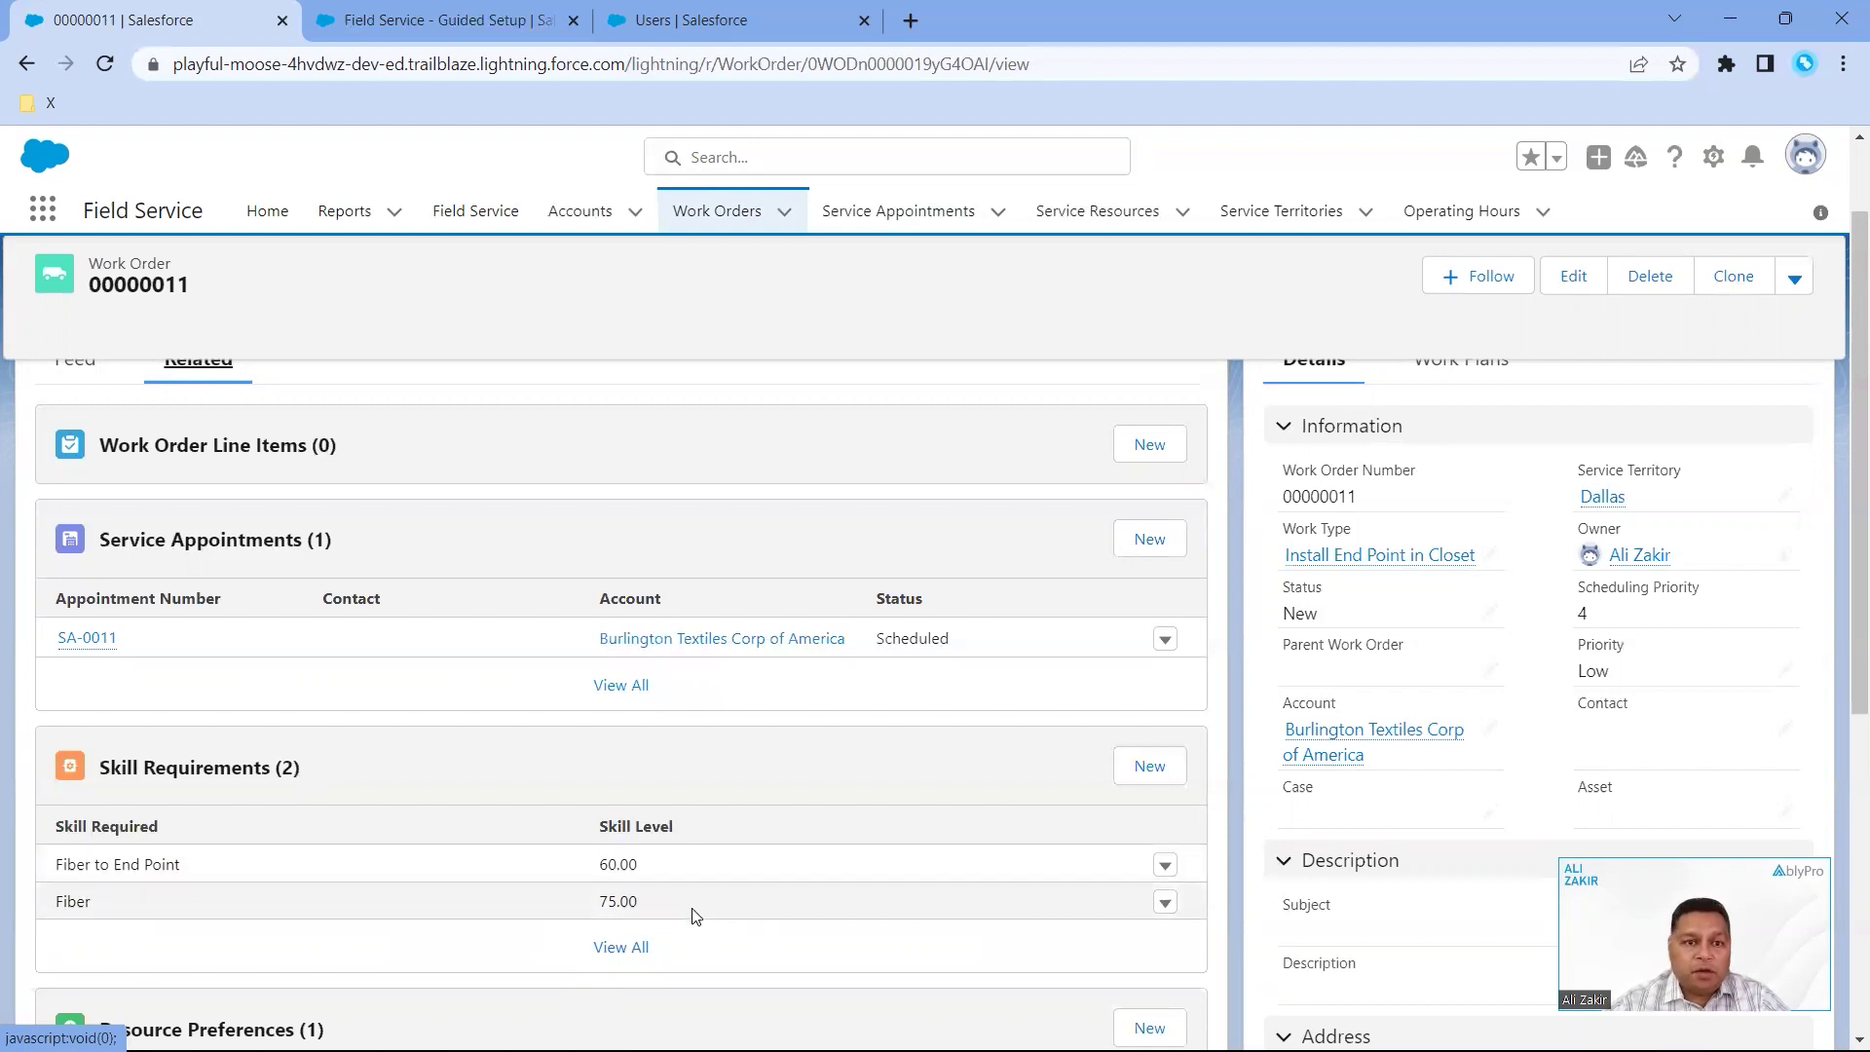
{"action": "key", "text": "ctrl+Tab"}
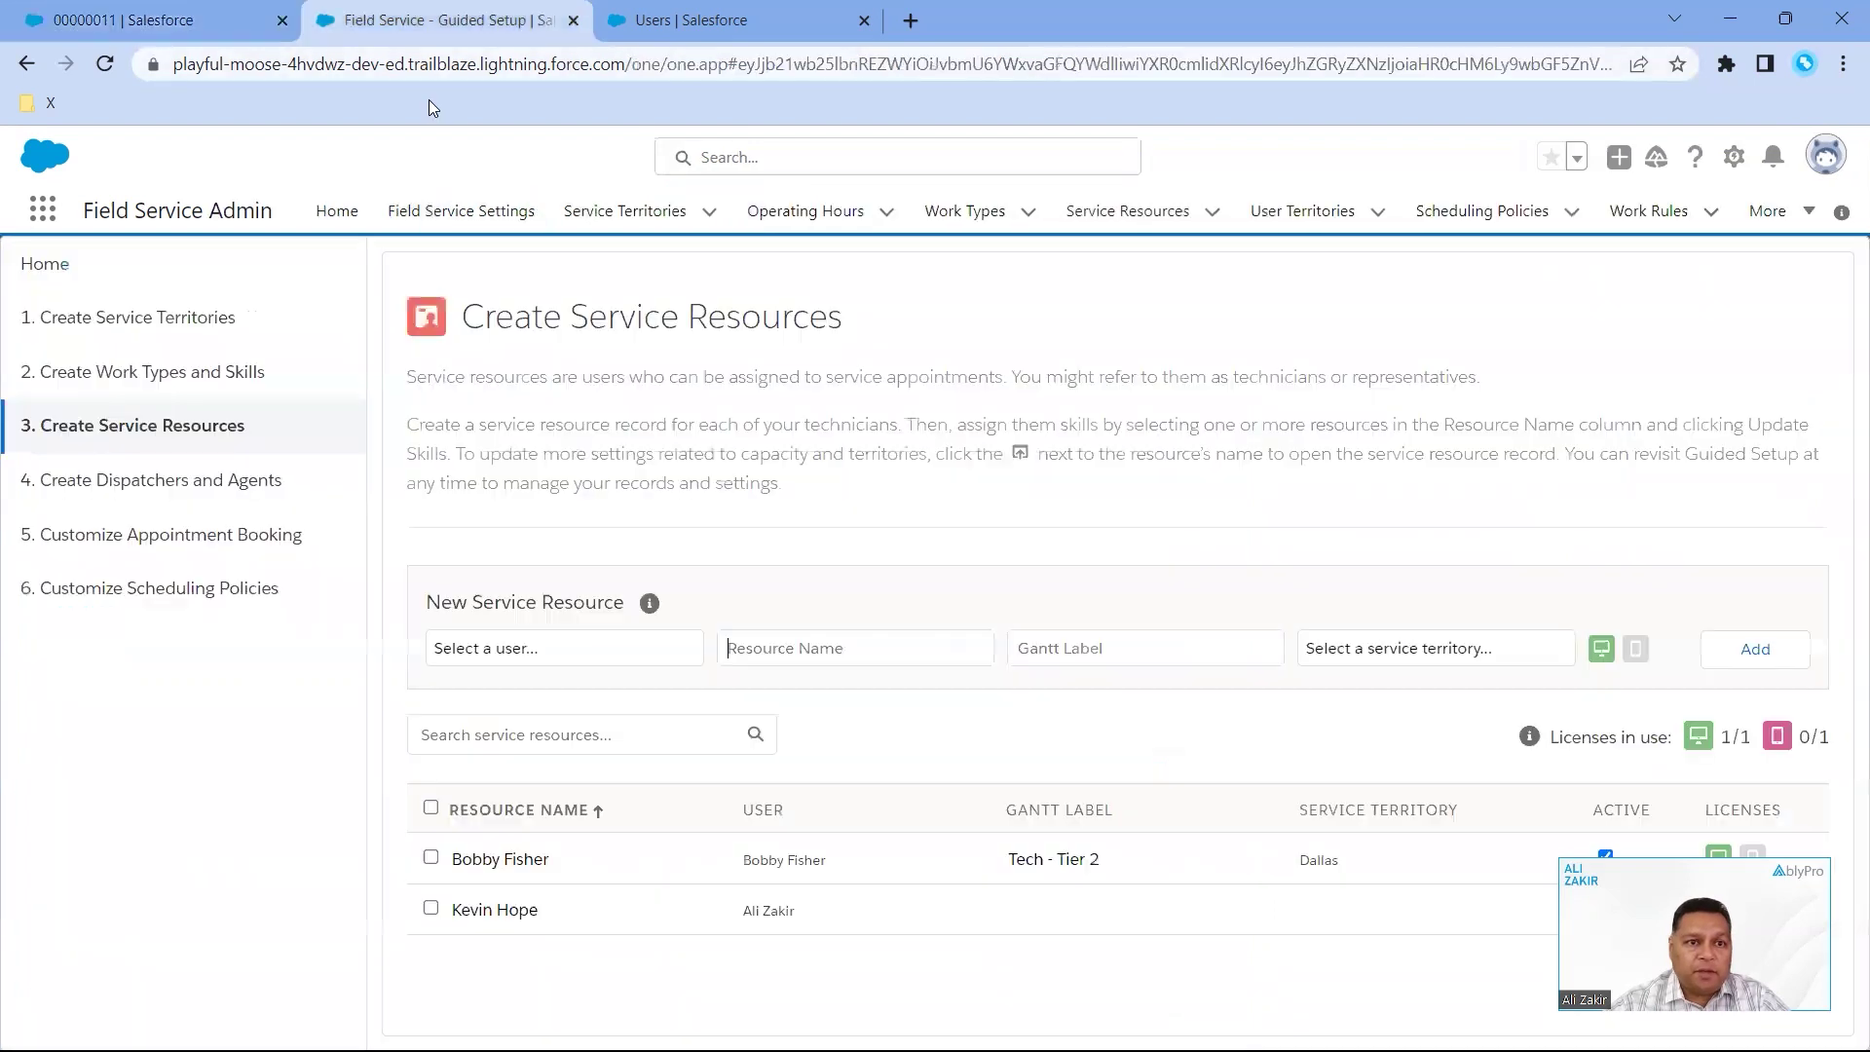
{"action": "key", "text": "ctrl+shift+Tab"}
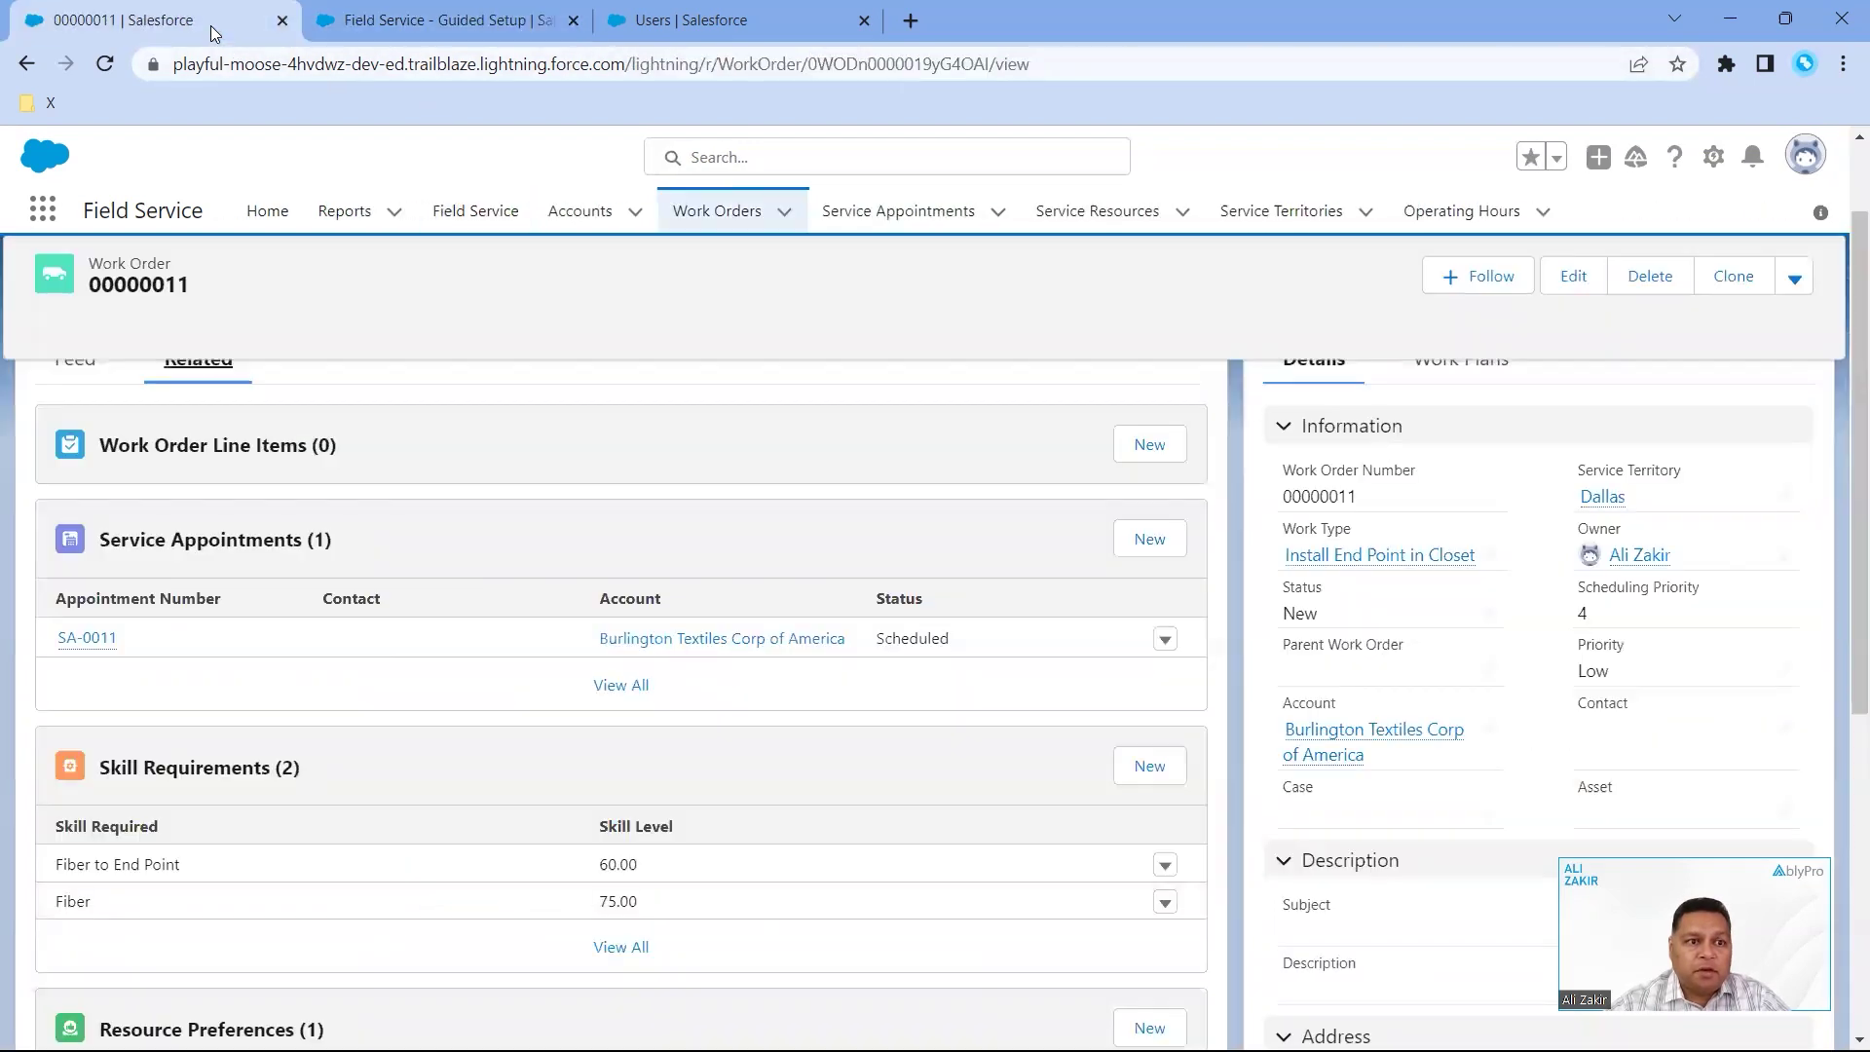
{"action": "left_click", "coordinate": [475, 215]}
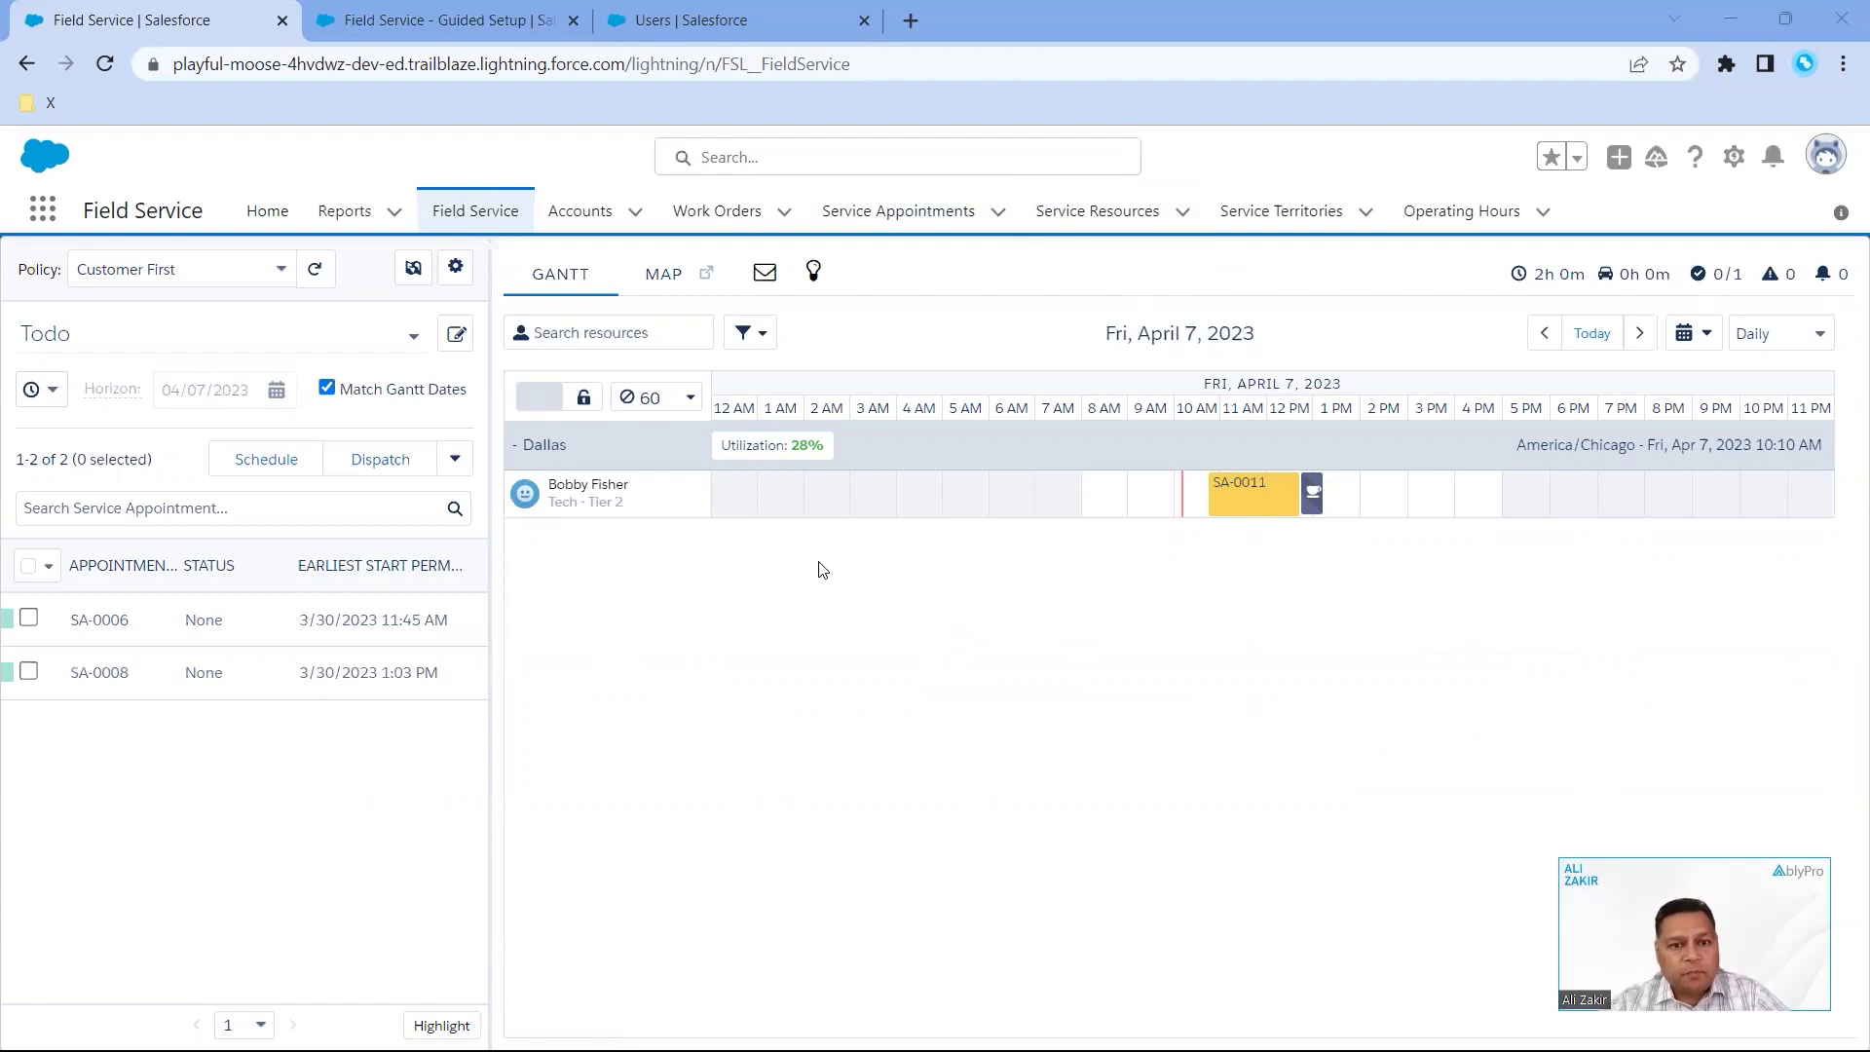
- Switch from the dispatch console to the PowerPoint slide show window
{"action": "key", "text": "alt+Tab"}
{"action": "key", "text": "alt+Tab"}
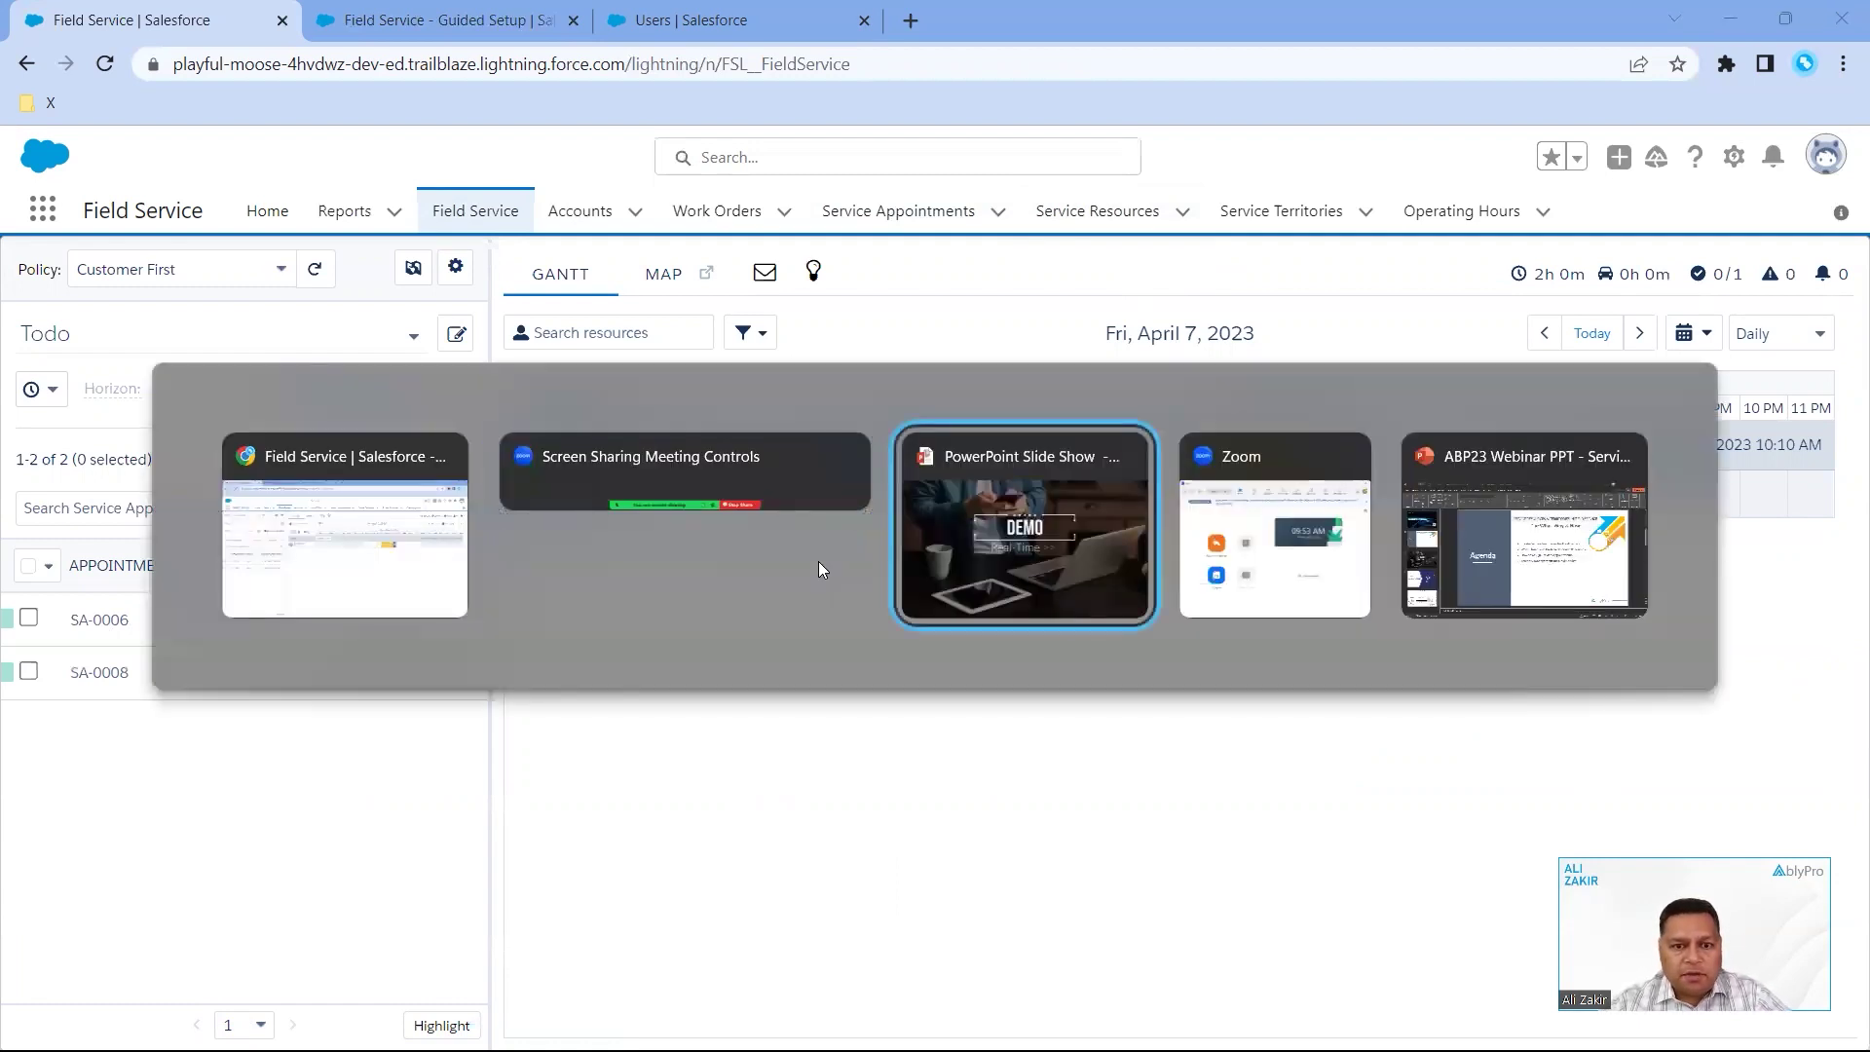